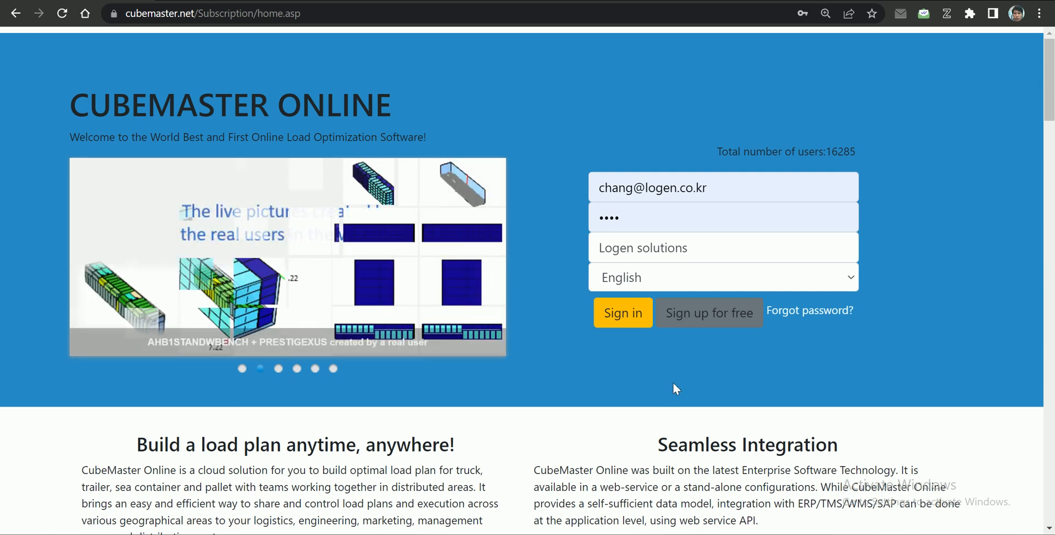
{"action": "left_click", "coordinate": [713, 317]}
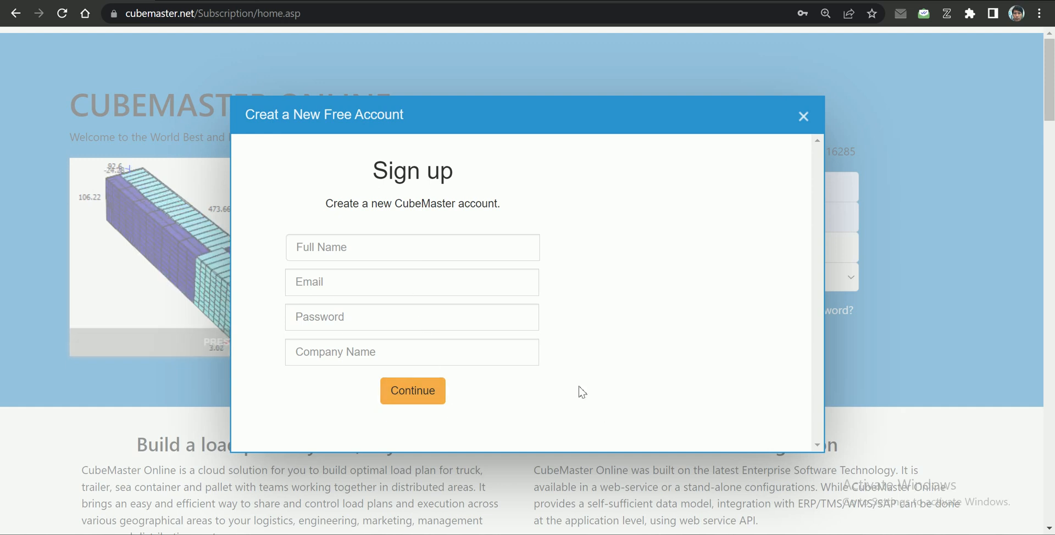
{"action": "left_click", "coordinate": [804, 117]}
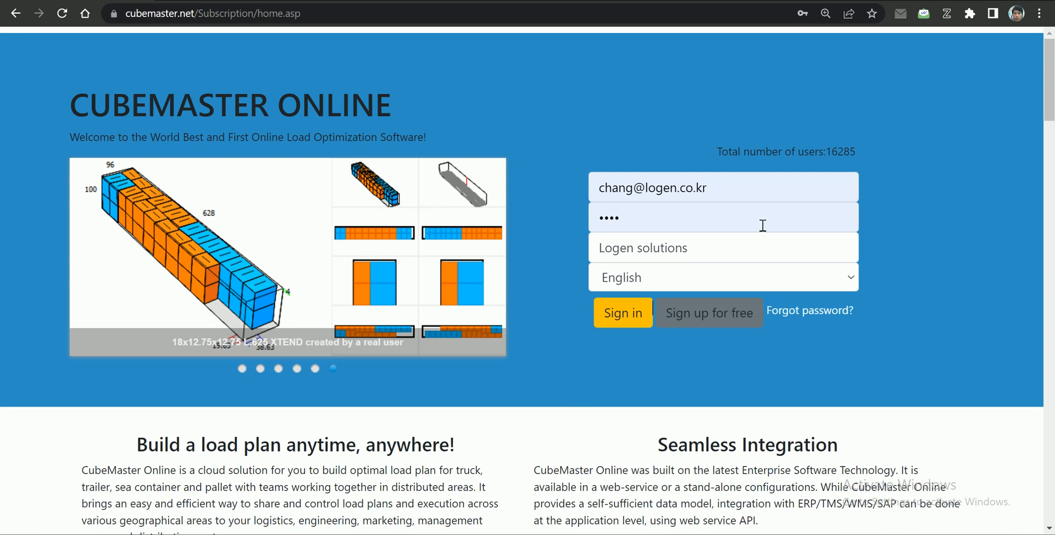
{"action": "left_click", "coordinate": [744, 192]}
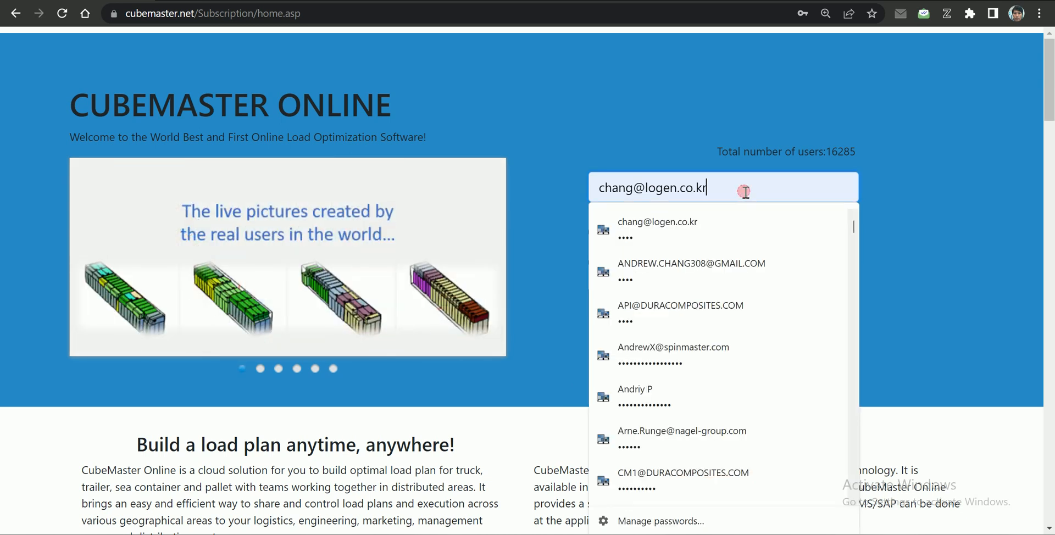
{"action": "left_click", "coordinate": [936, 211]}
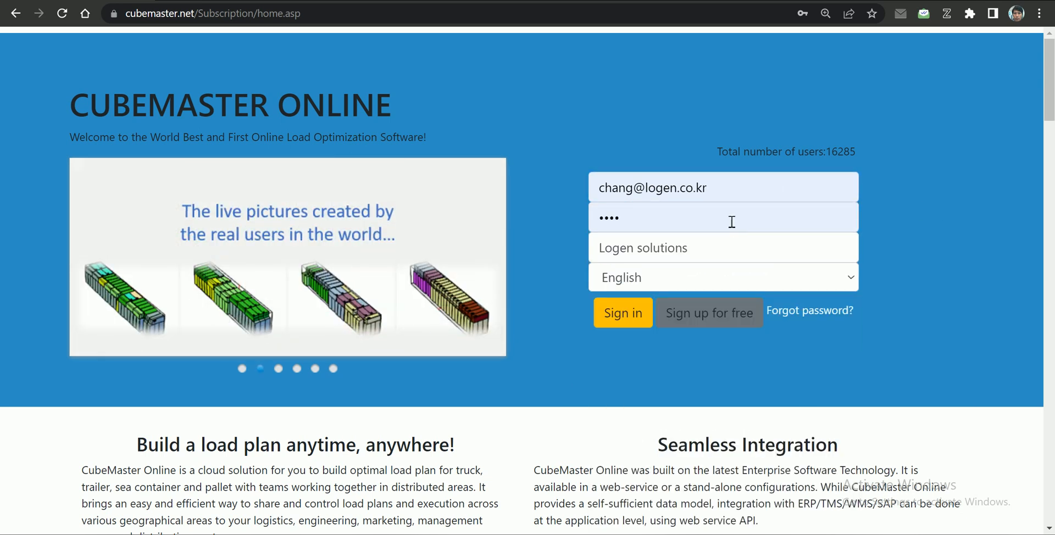
Keep English as the interface language and sign in with the prefilled account credentials.
{"action": "left_click", "coordinate": [684, 285]}
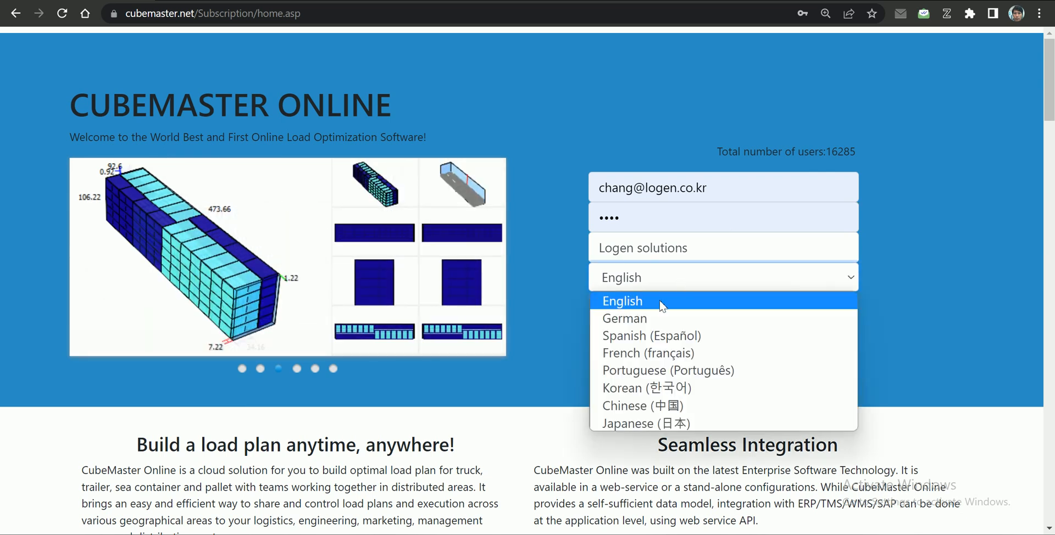
{"action": "left_click", "coordinate": [590, 373]}
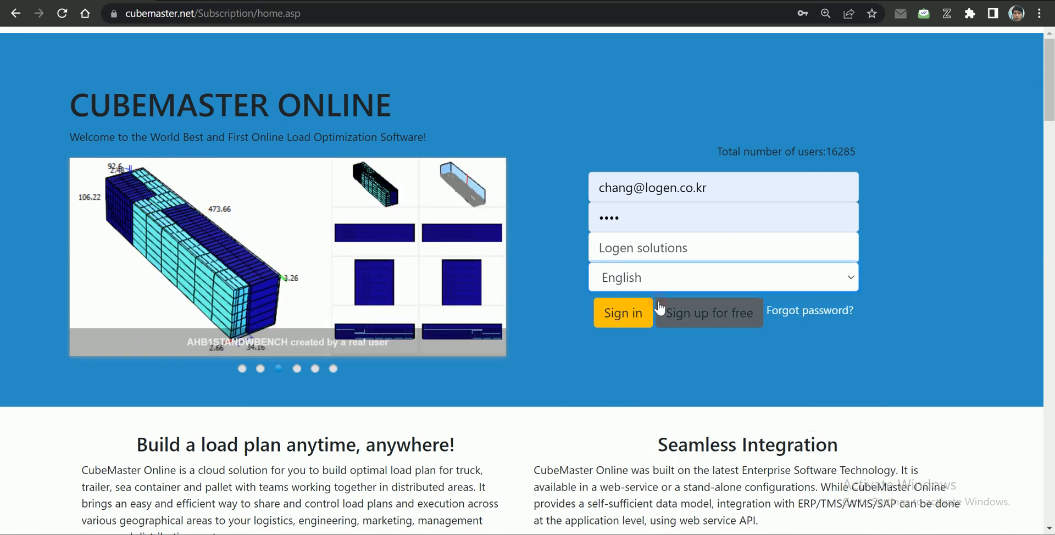
{"action": "left_click", "coordinate": [613, 324]}
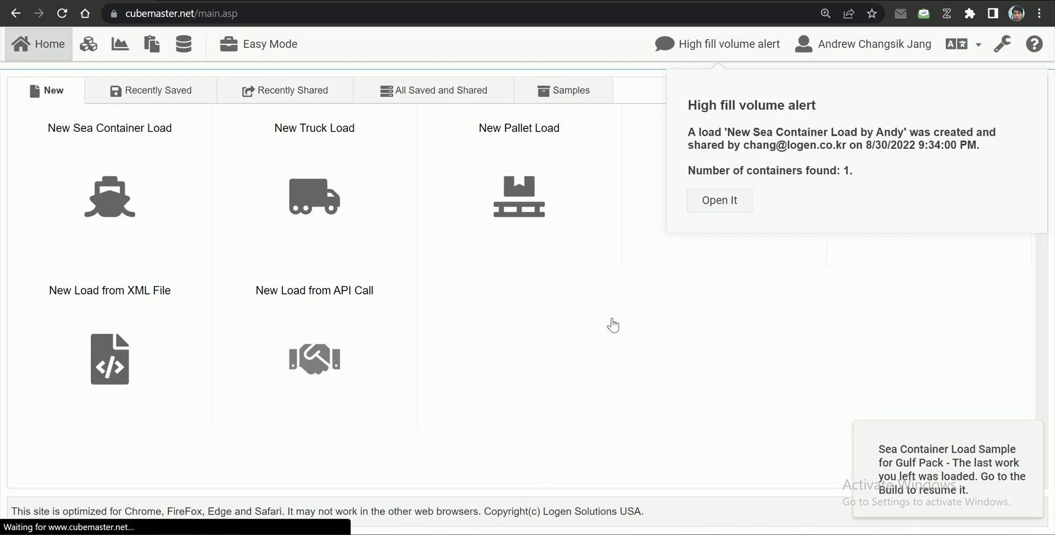
Dismiss the high fill volume alert, then start a new sea container load and show its sea containers list.
{"action": "left_click", "coordinate": [691, 45]}
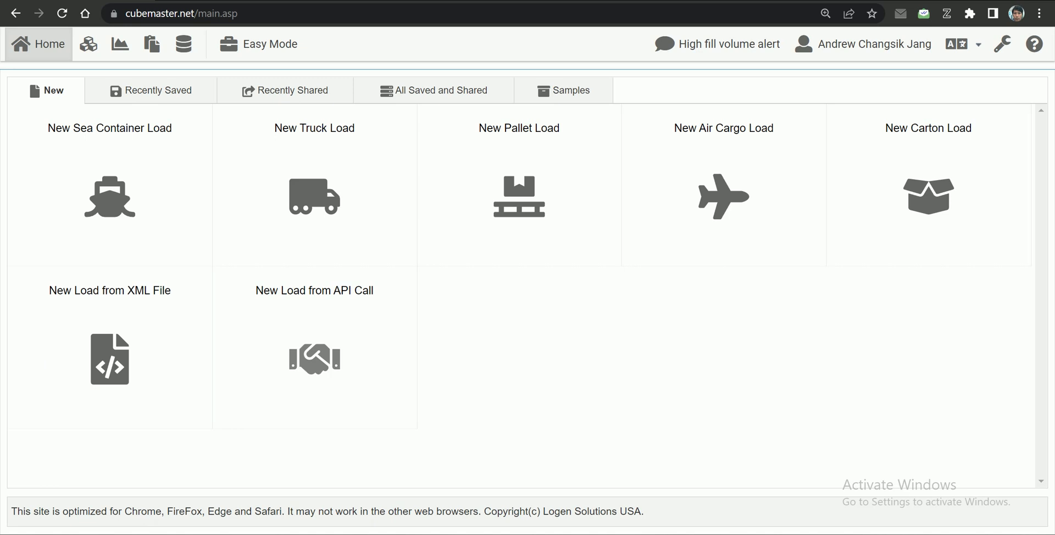
{"action": "left_click", "coordinate": [27, 45]}
{"action": "left_click_drag", "start_coordinate": [33, 104], "coordinate": [347, 102]}
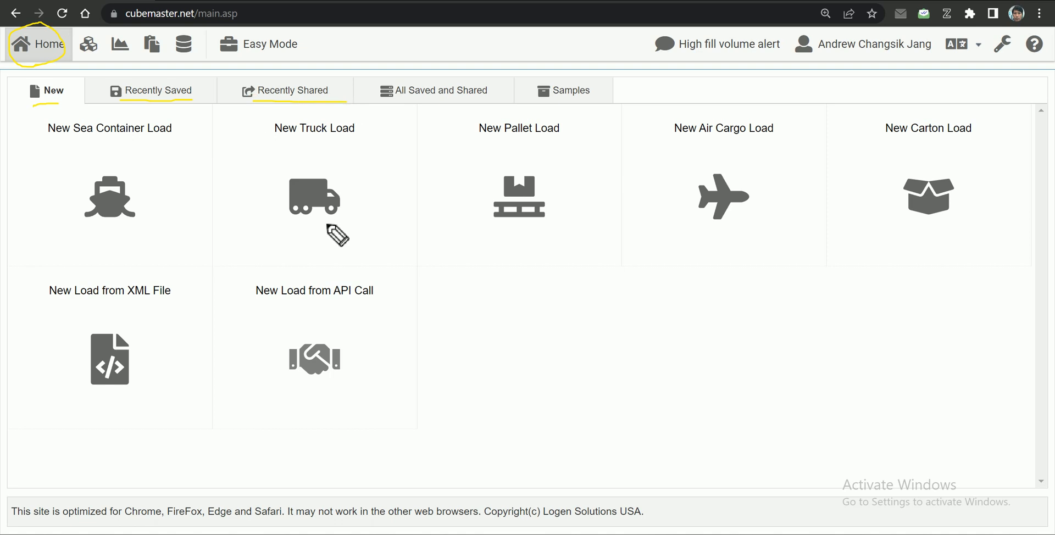
{"action": "left_click_drag", "start_coordinate": [24, 134], "coordinate": [43, 151]}
{"action": "left_click", "coordinate": [121, 204]}
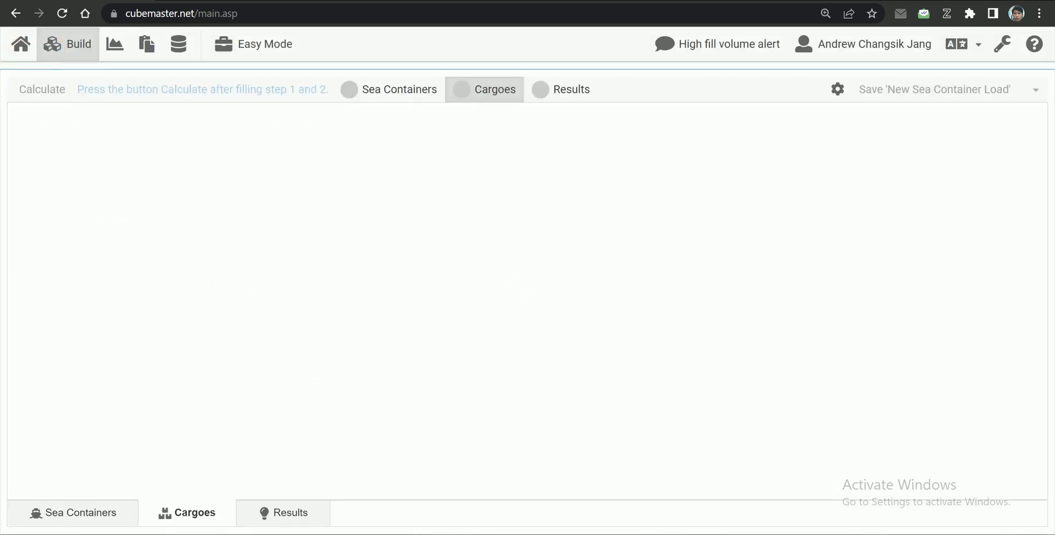
{"action": "mouse_move", "coordinate": [76, 75]}
{"action": "left_mouse_down"}
{"action": "mouse_move", "coordinate": [41, 35]}
{"action": "mouse_move", "coordinate": [92, 53]}
{"action": "mouse_move", "coordinate": [71, 72]}
{"action": "left_mouse_up"}
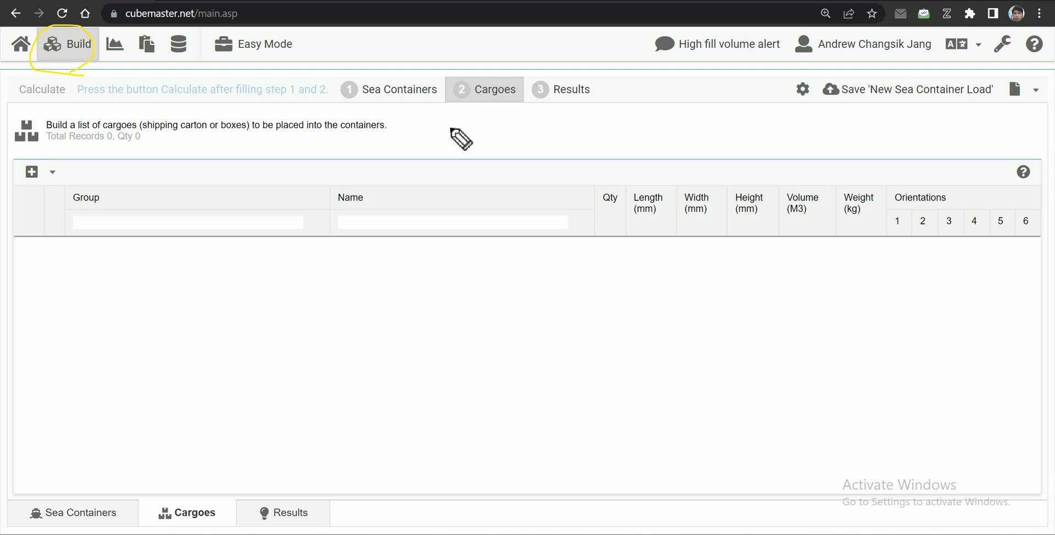
{"action": "mouse_move", "coordinate": [361, 79]}
{"action": "left_mouse_down"}
{"action": "mouse_move", "coordinate": [367, 90]}
{"action": "mouse_move", "coordinate": [394, 83]}
{"action": "left_mouse_up"}
{"action": "left_click", "coordinate": [418, 88]}
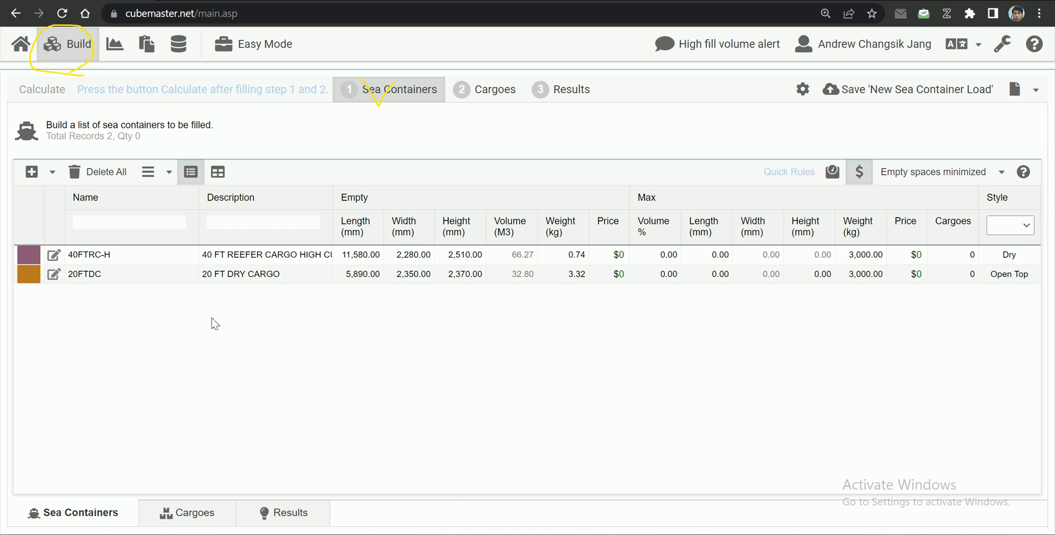
Add the 20FTDC container from the database to the load's sea containers list and close the database window.
{"action": "left_click", "coordinate": [153, 274]}
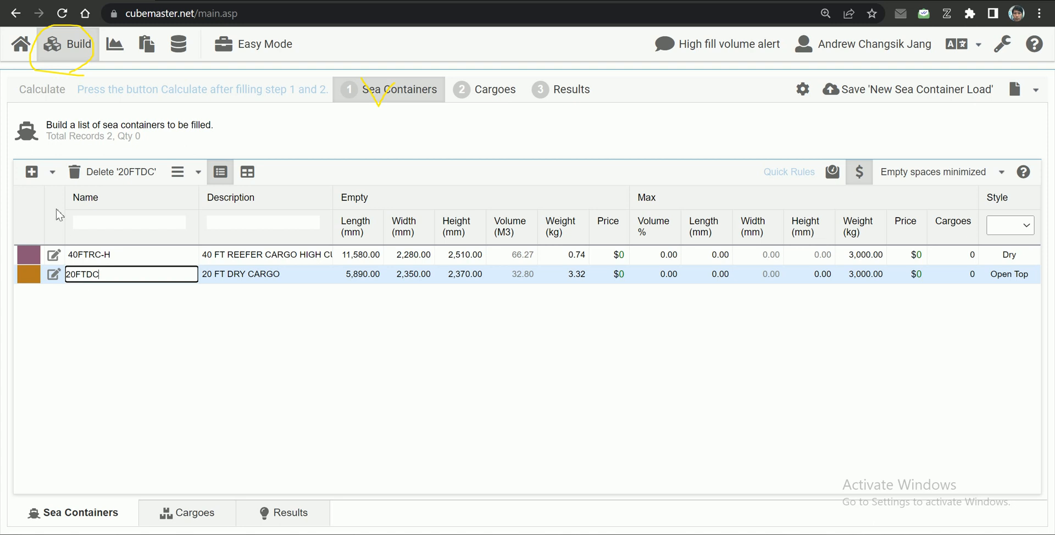
{"action": "left_click", "coordinate": [52, 173]}
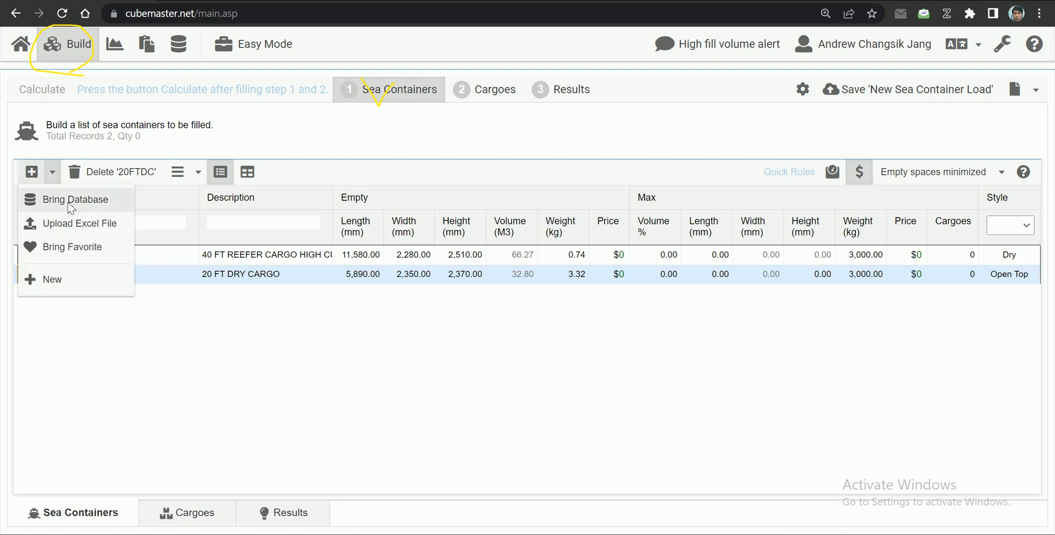
{"action": "left_click", "coordinate": [107, 207]}
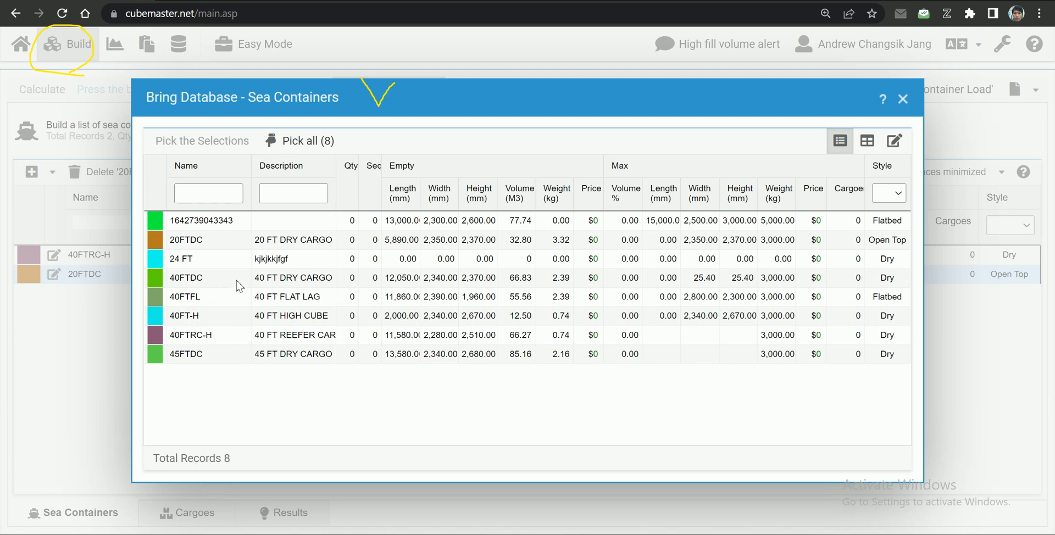
{"action": "left_click", "coordinate": [225, 243]}
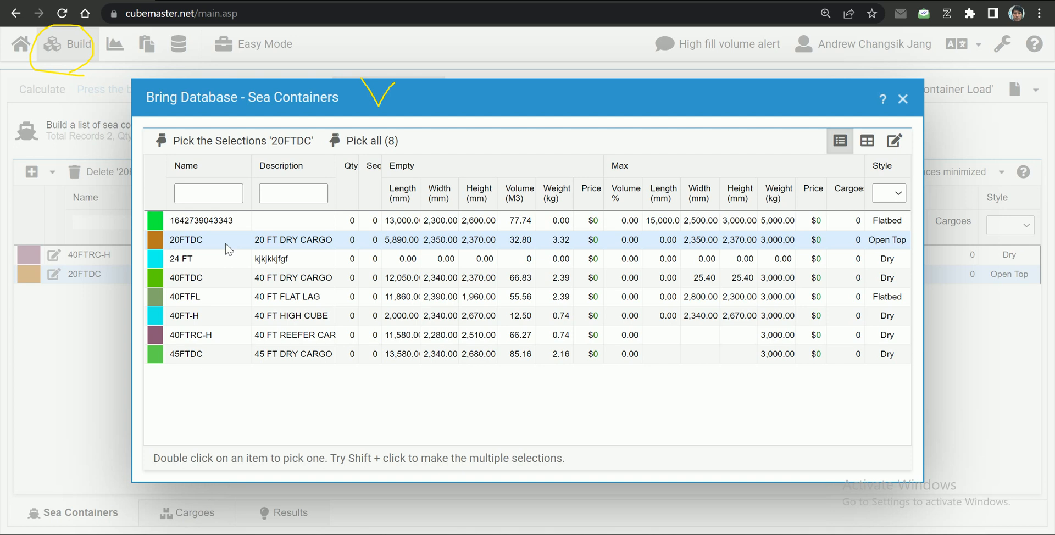
{"action": "left_click", "coordinate": [221, 143]}
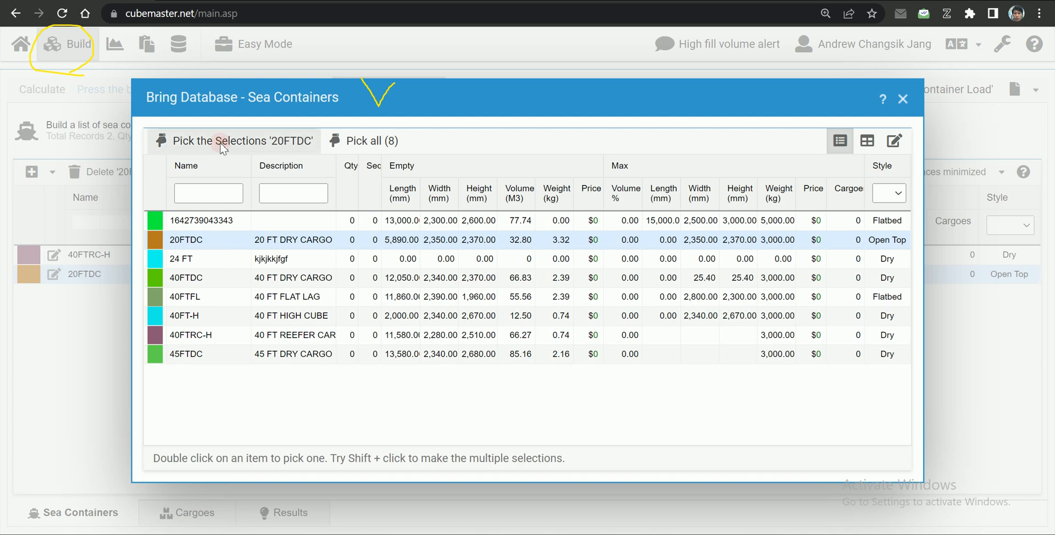
{"action": "left_click", "coordinate": [902, 100]}
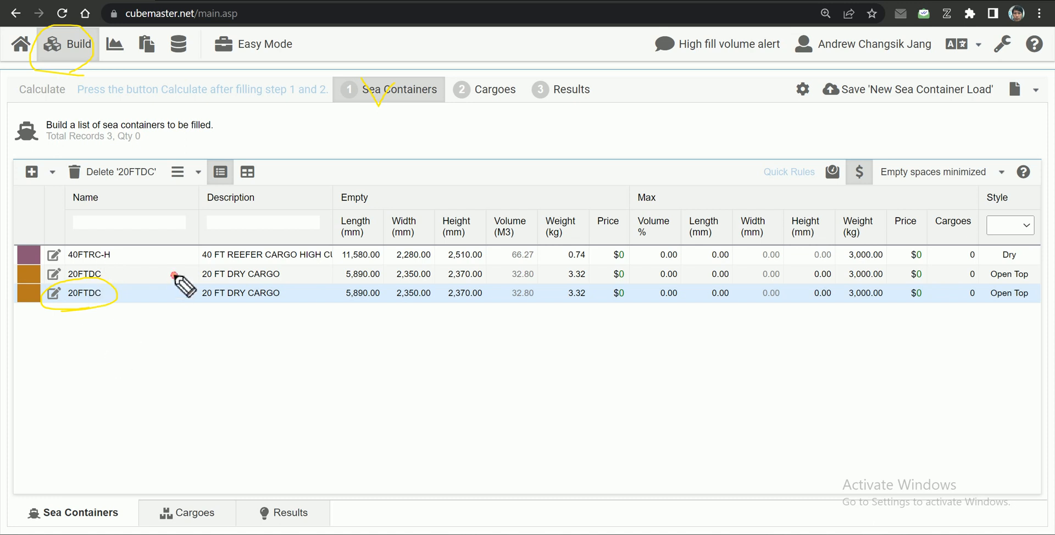
Delete both 20FTDC containers from the sea containers list and confirm the removal.
{"action": "mouse_move", "coordinate": [146, 272]}
{"action": "left_mouse_down"}
{"action": "mouse_move", "coordinate": [164, 276]}
{"action": "mouse_move", "coordinate": [167, 294]}
{"action": "left_mouse_up"}
{"action": "left_click", "coordinate": [176, 273]}
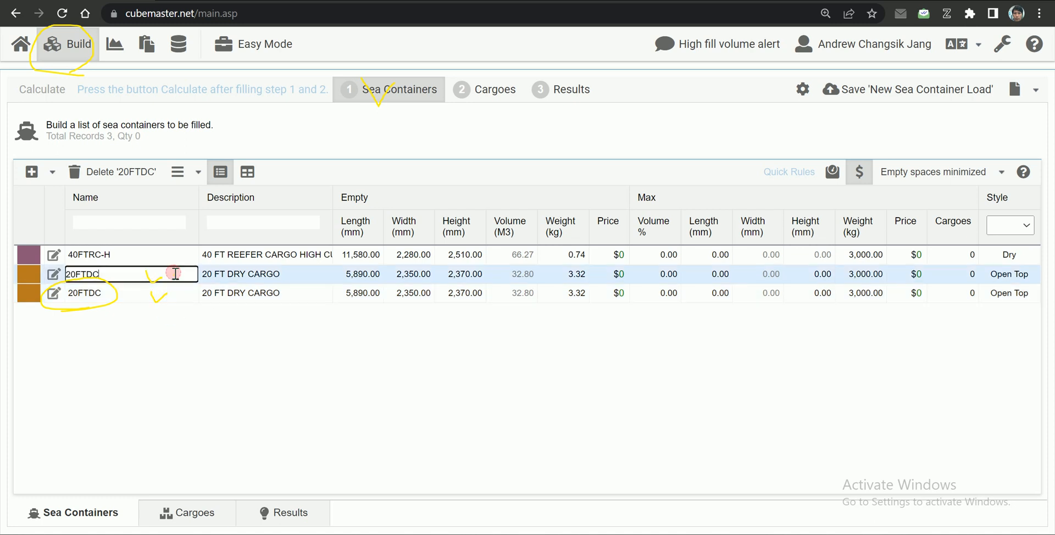
{"action": "left_click", "coordinate": [187, 295], "text": "shift"}
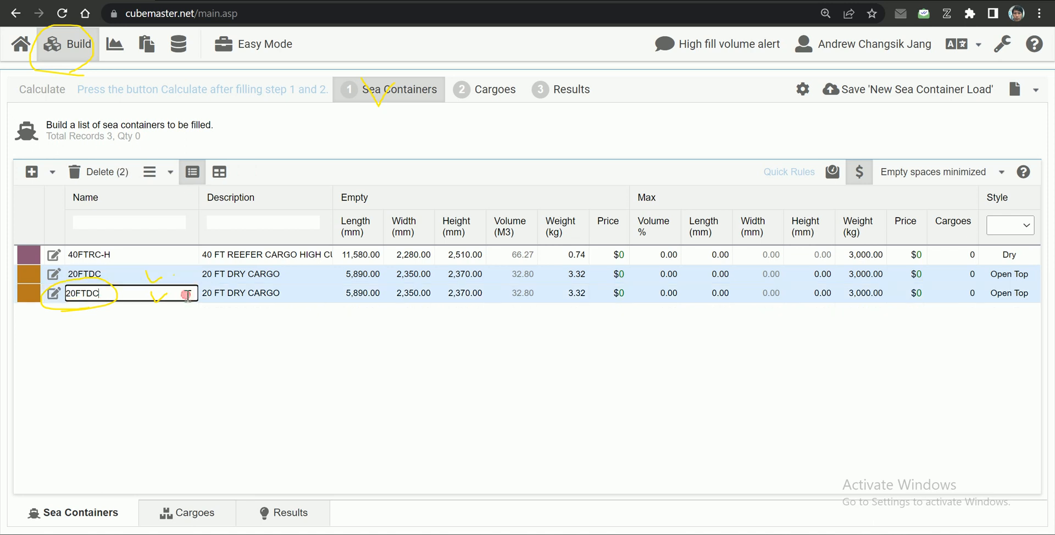
{"action": "left_click", "coordinate": [99, 172]}
{"action": "left_click", "coordinate": [476, 330]}
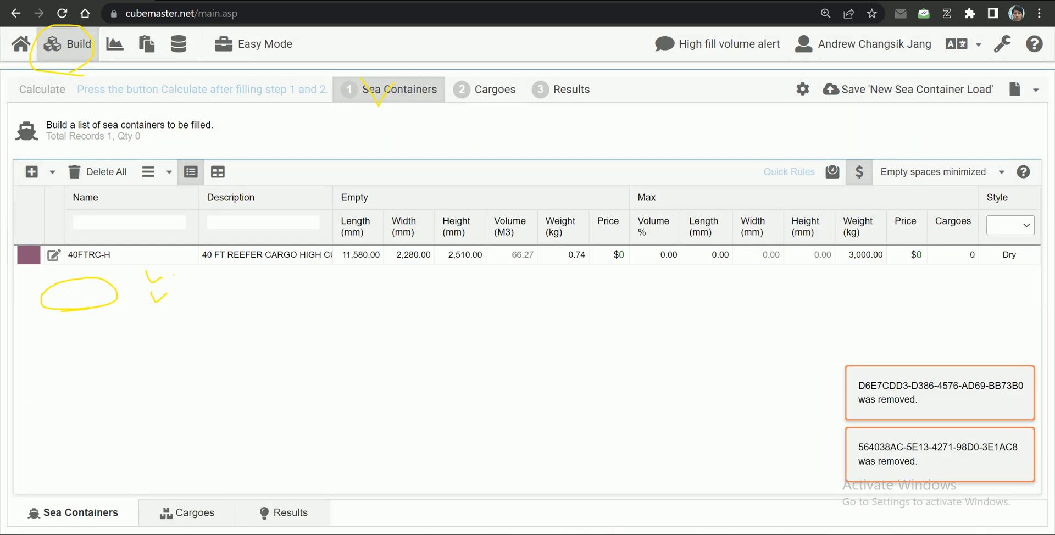
{"action": "key", "text": "Escape"}
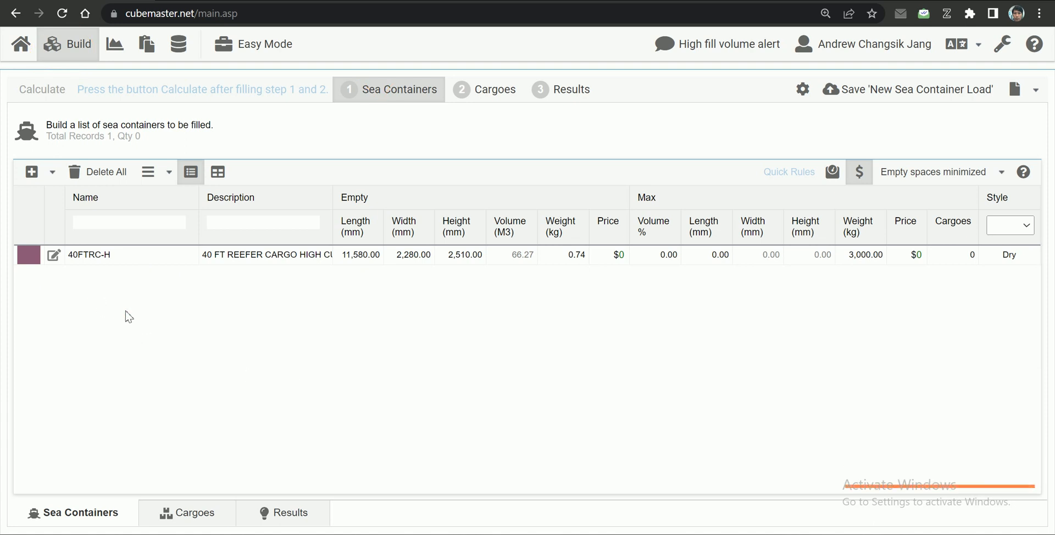
Set the 40FTRC-H container's color to #2a4229 and its maximum weight to 3400 kg, then close its properties.
{"action": "left_click", "coordinate": [54, 259]}
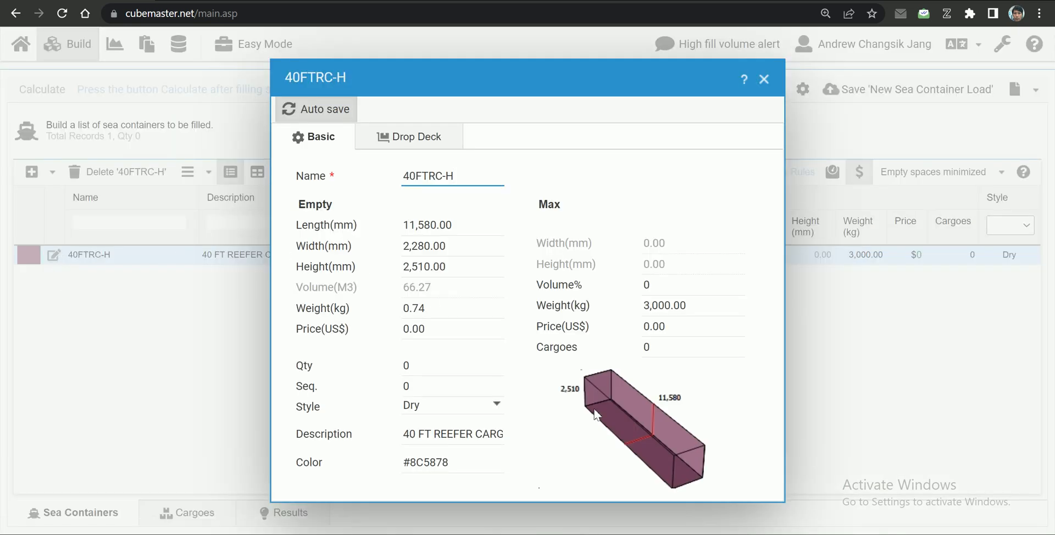
{"action": "left_click", "coordinate": [442, 462]}
{"action": "left_click", "coordinate": [560, 346]}
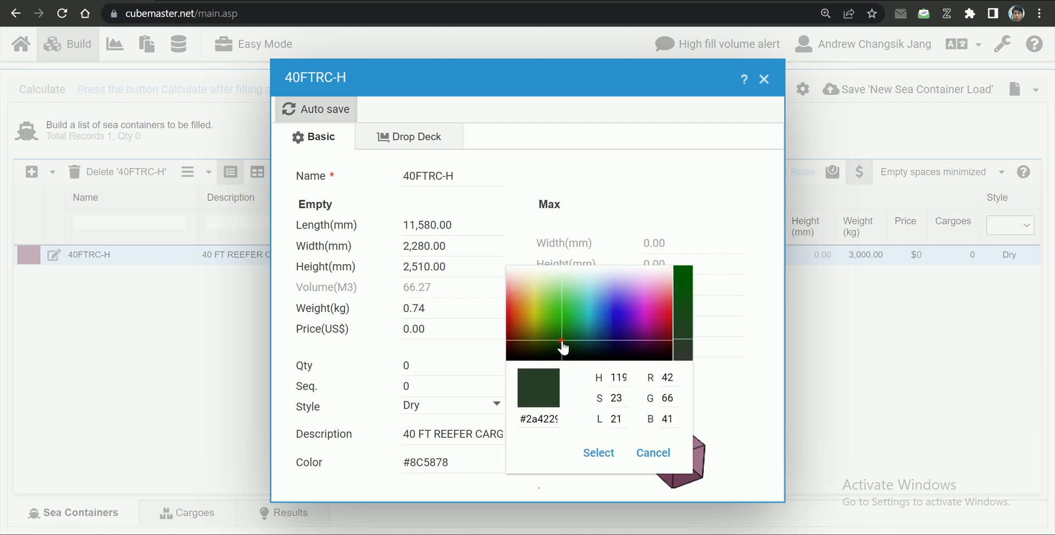
{"action": "left_click", "coordinate": [603, 450]}
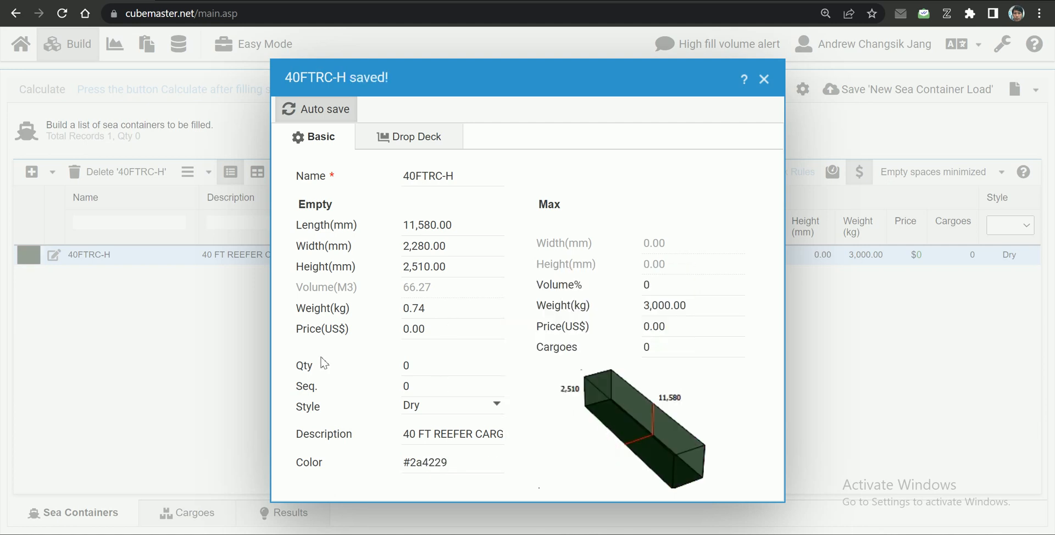
{"action": "left_click", "coordinate": [655, 307]}
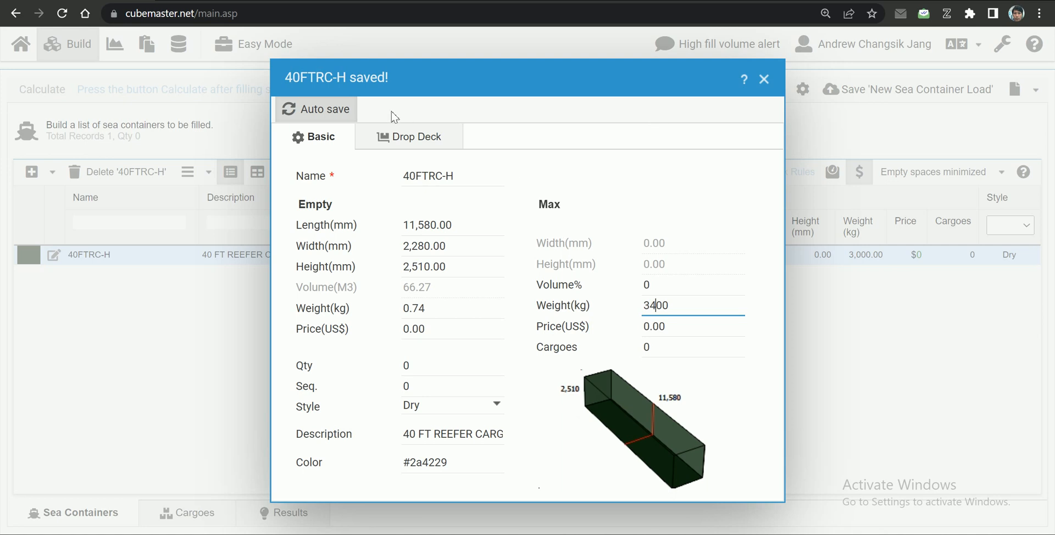
{"action": "left_click", "coordinate": [763, 80]}
{"action": "left_click", "coordinate": [485, 336]}
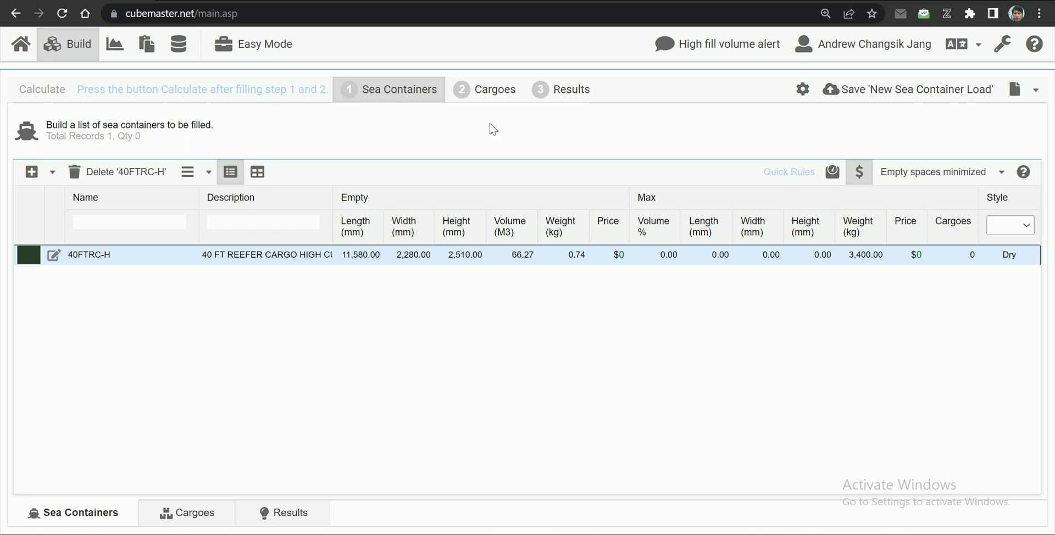
Show the load's cargoes list and open the Excel file upload for it.
{"action": "left_click", "coordinate": [487, 92]}
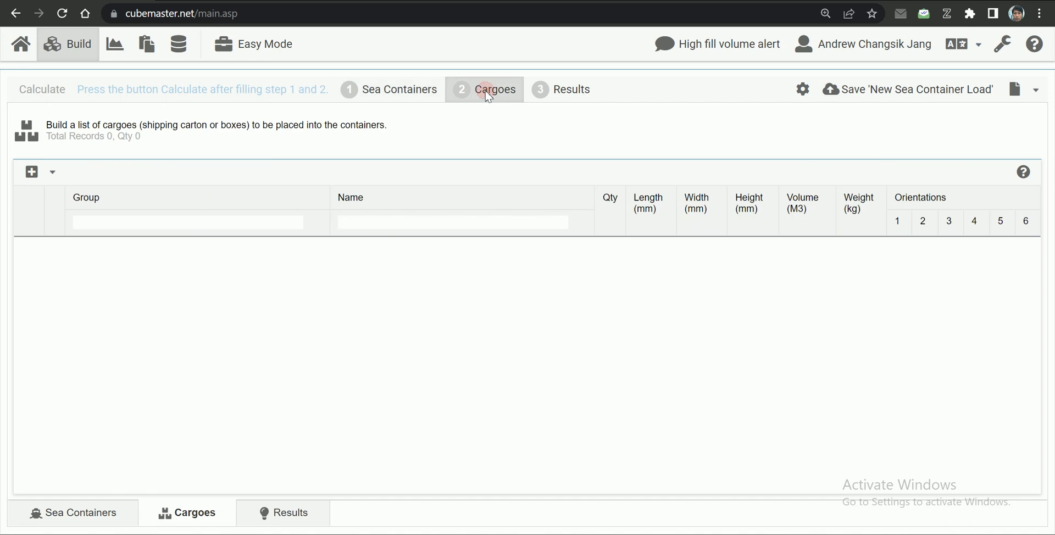
{"action": "left_click", "coordinate": [473, 118]}
{"action": "left_click", "coordinate": [42, 180]}
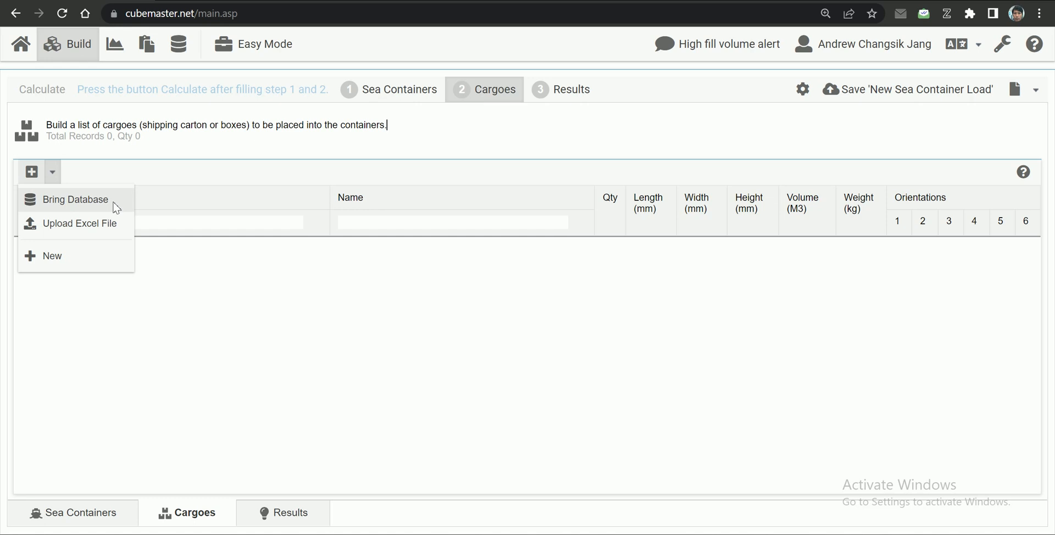
{"action": "left_click", "coordinate": [76, 233]}
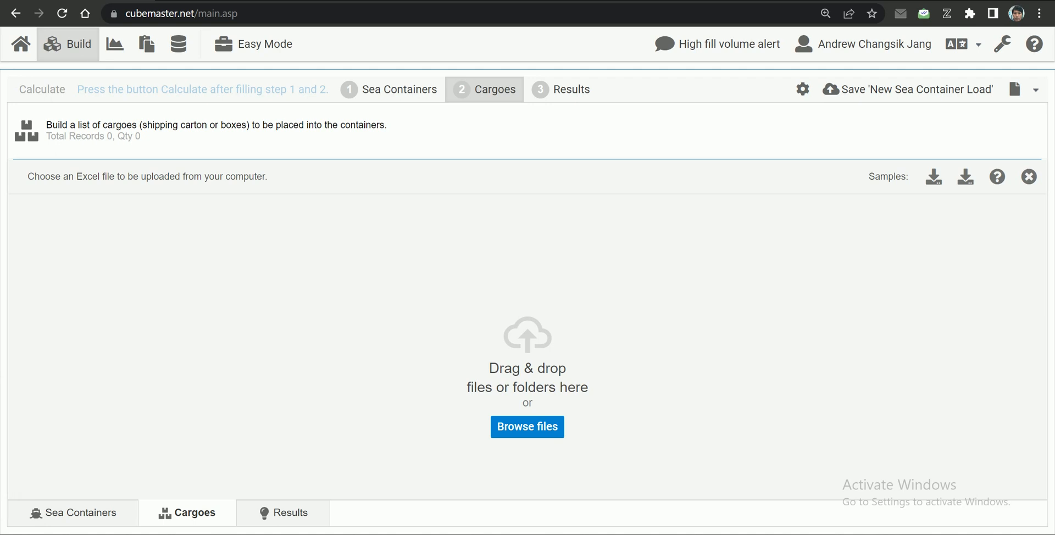
Switch to the Cargpes.xlsx workbook in Excel and examine its cargo columns, including Name, Length, Width, Height, Total weight and Qty.
{"action": "left_click_drag", "start_coordinate": [0, 236], "coordinate": [685, 138]}
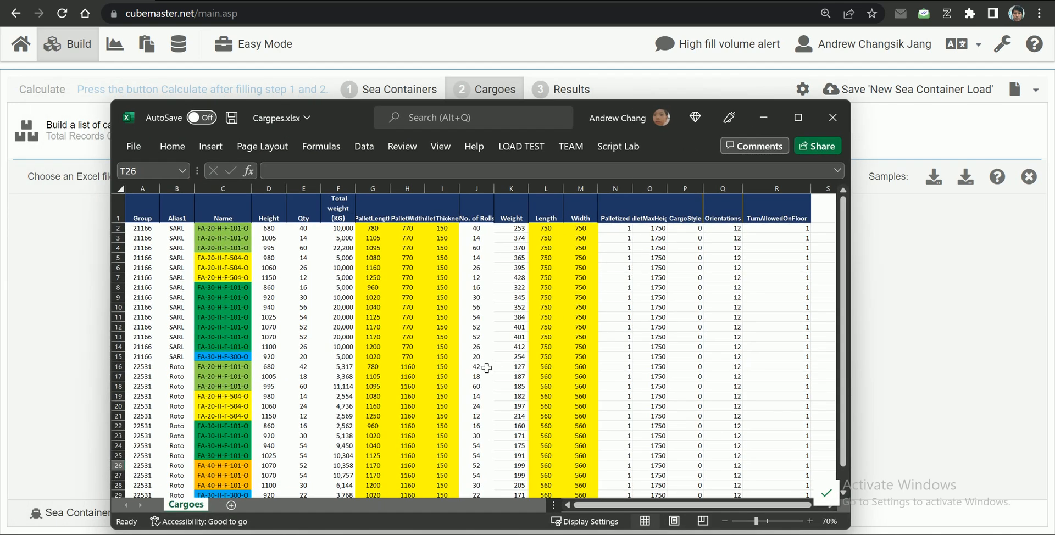
{"action": "scroll", "coordinate": [518, 387], "scroll_direction": "down", "scroll_amount": 1}
{"action": "scroll", "coordinate": [519, 387], "scroll_direction": "up", "scroll_amount": 1}
{"action": "left_click", "coordinate": [216, 216]}
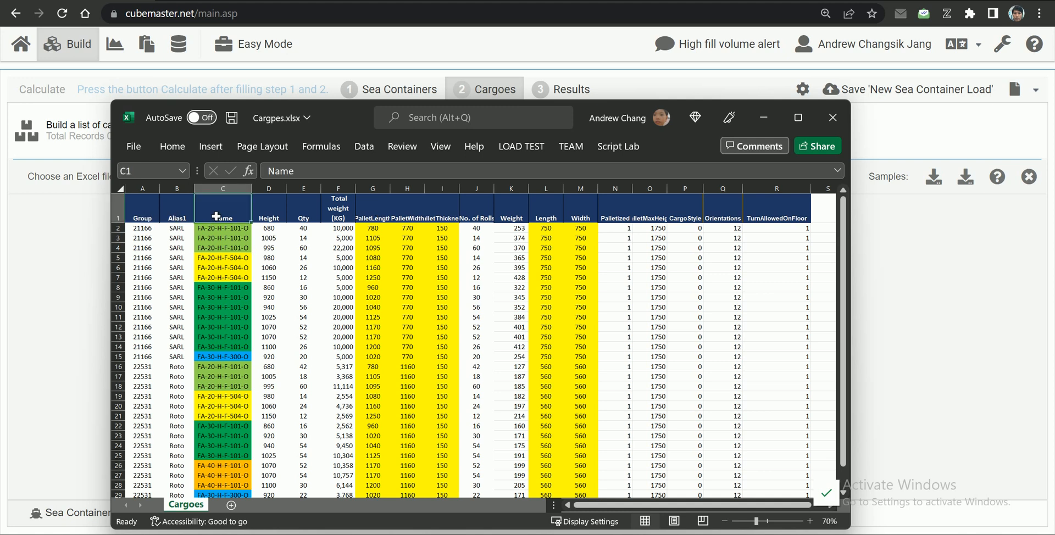
{"action": "left_click", "coordinate": [546, 215]}
{"action": "left_click", "coordinate": [575, 217]}
{"action": "left_click", "coordinate": [278, 219]}
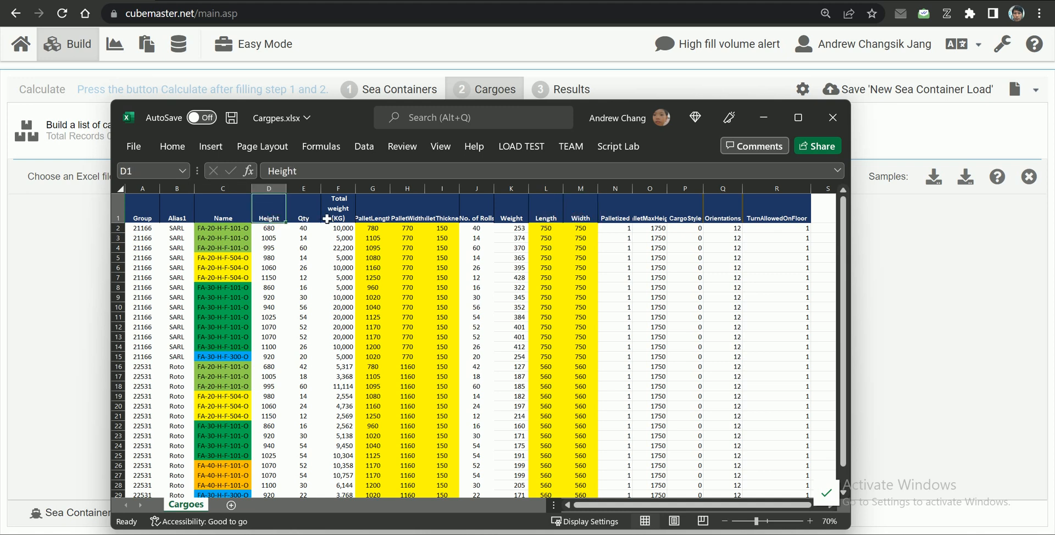
{"action": "left_click", "coordinate": [341, 219]}
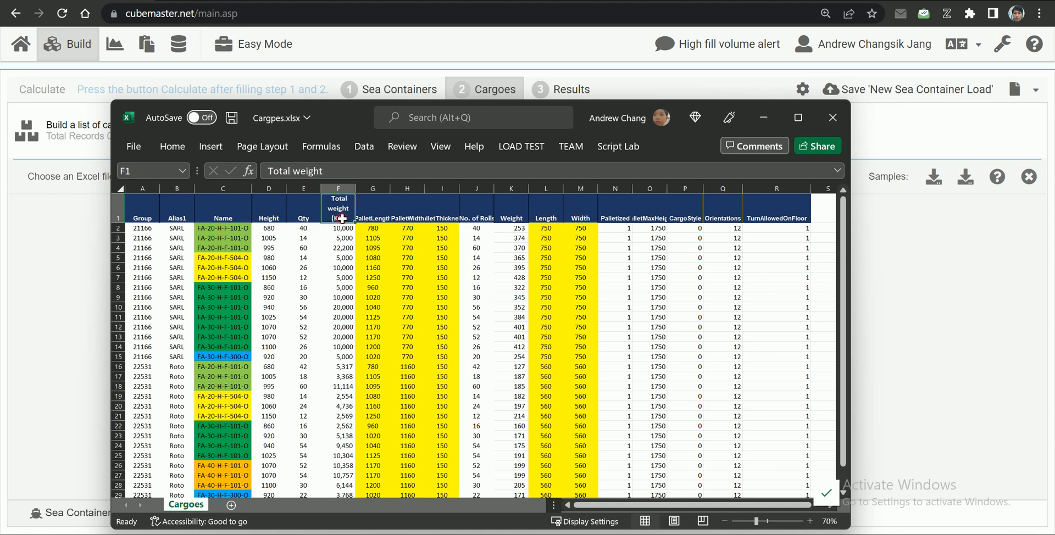
{"action": "left_click", "coordinate": [305, 217]}
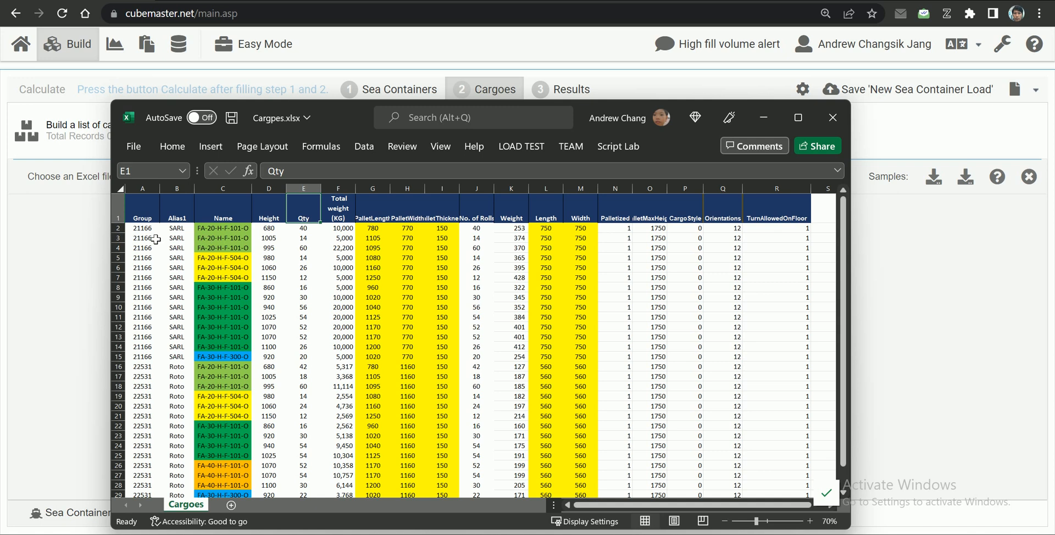
Examine the Group, pallet size, Weight and Orientations columns of the cargo workbook down to its last row, and minimize the workbook.
{"action": "left_click", "coordinate": [143, 227]}
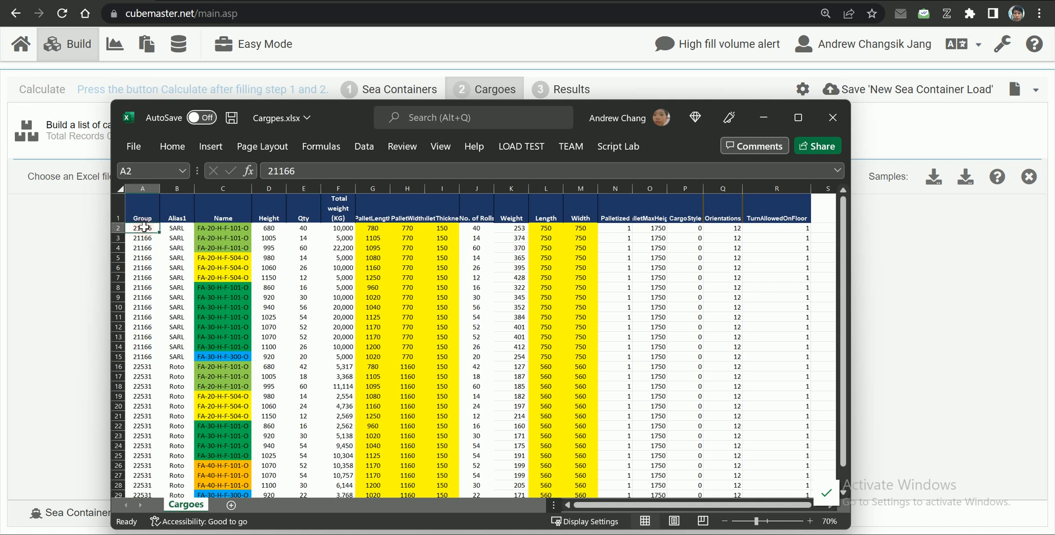
{"action": "left_click", "coordinate": [374, 219]}
{"action": "left_click_drag", "start_coordinate": [375, 219], "coordinate": [403, 218]}
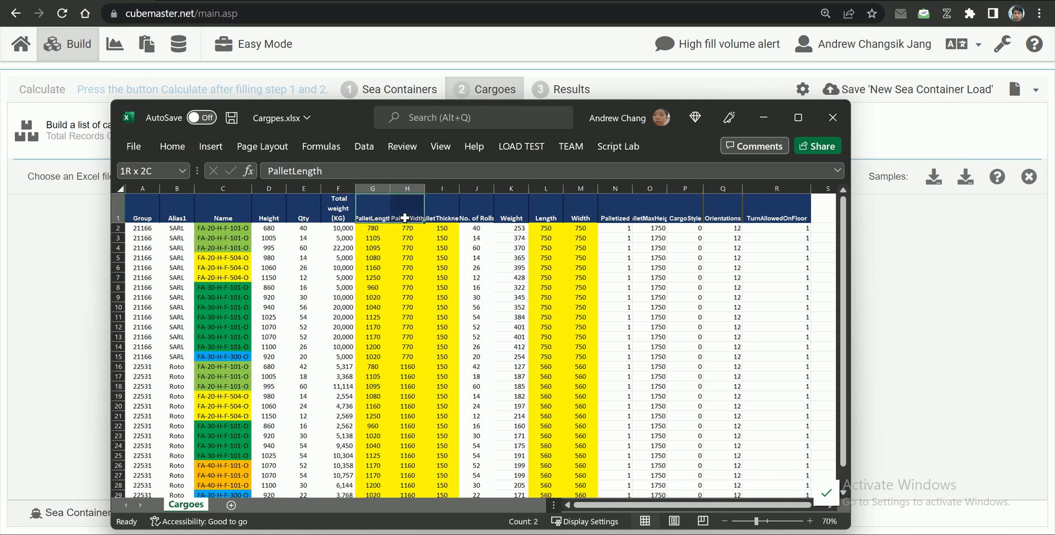
{"action": "left_click", "coordinate": [429, 218]}
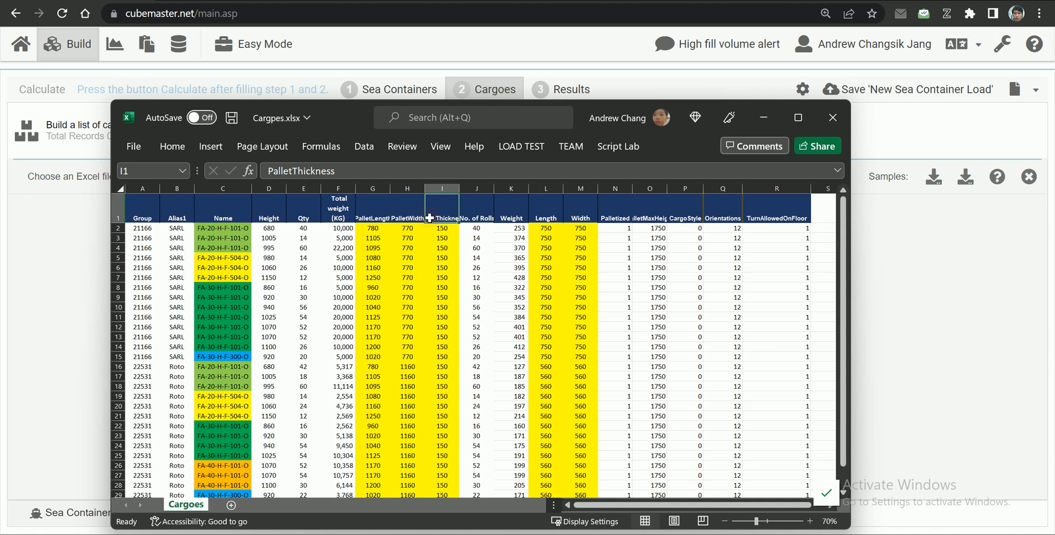
{"action": "left_click", "coordinate": [515, 217]}
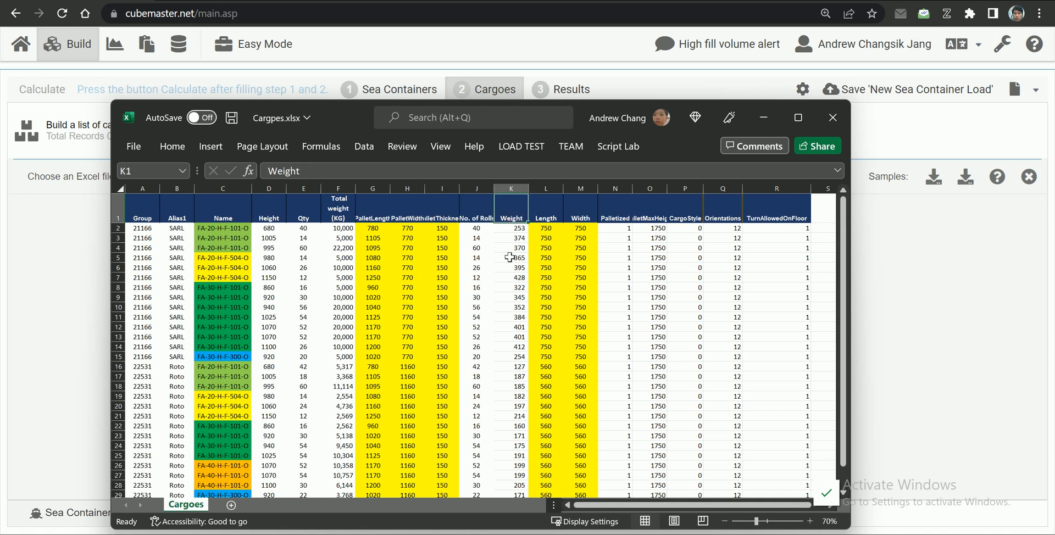
{"action": "left_click", "coordinate": [706, 308]}
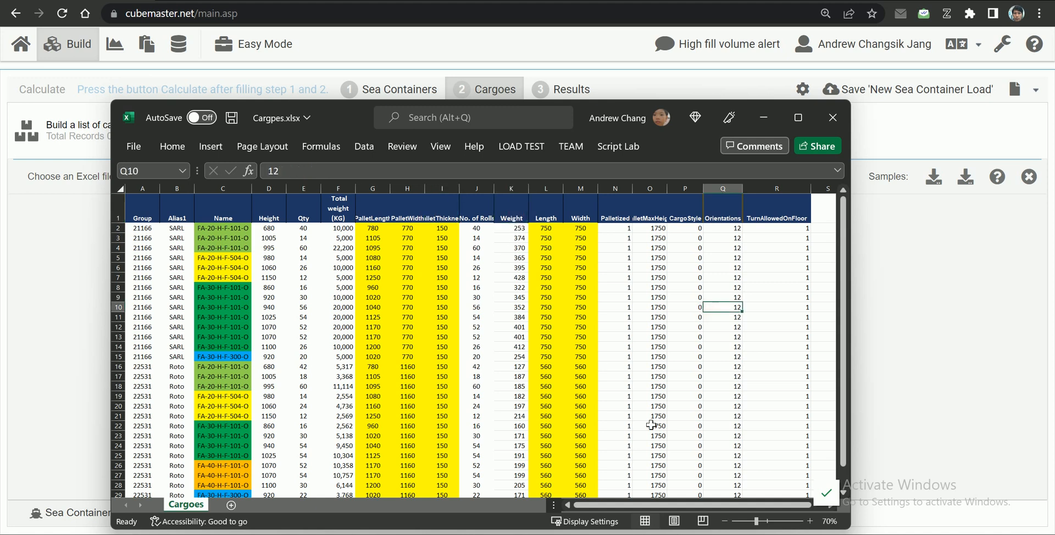
{"action": "scroll", "coordinate": [278, 374], "scroll_direction": "down", "scroll_amount": 2}
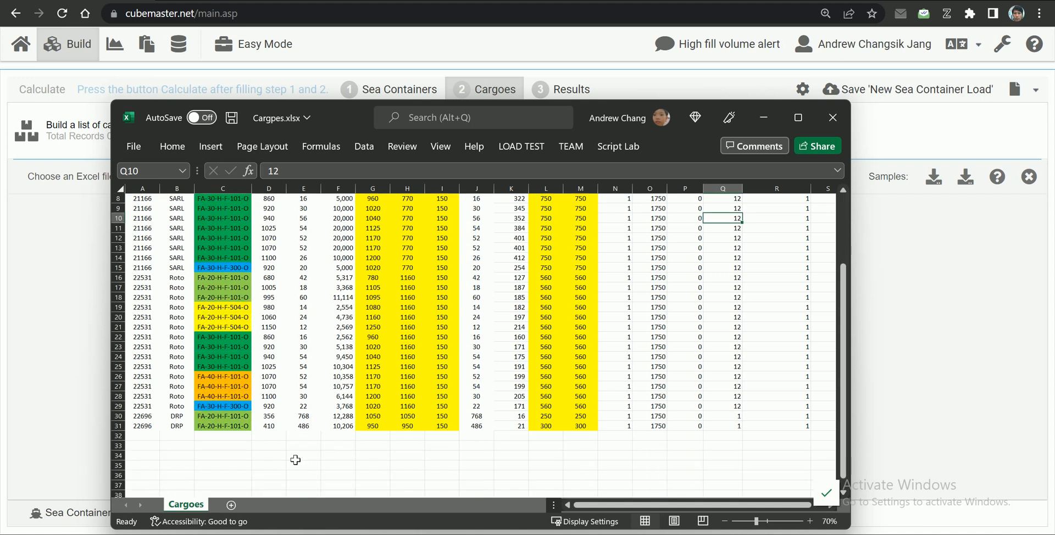
{"action": "scroll", "coordinate": [296, 461], "scroll_direction": "up", "scroll_amount": 2}
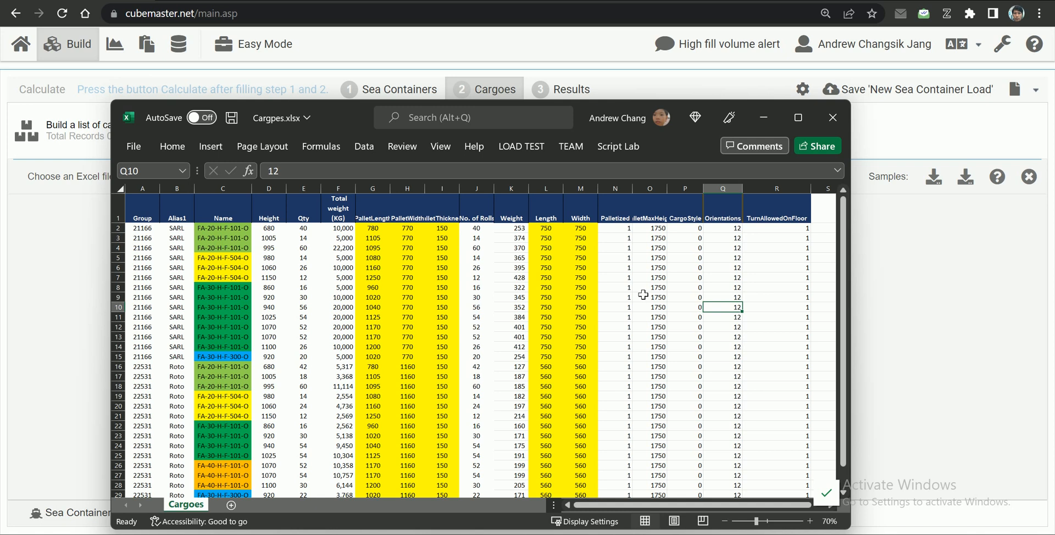
{"action": "left_click", "coordinate": [763, 117]}
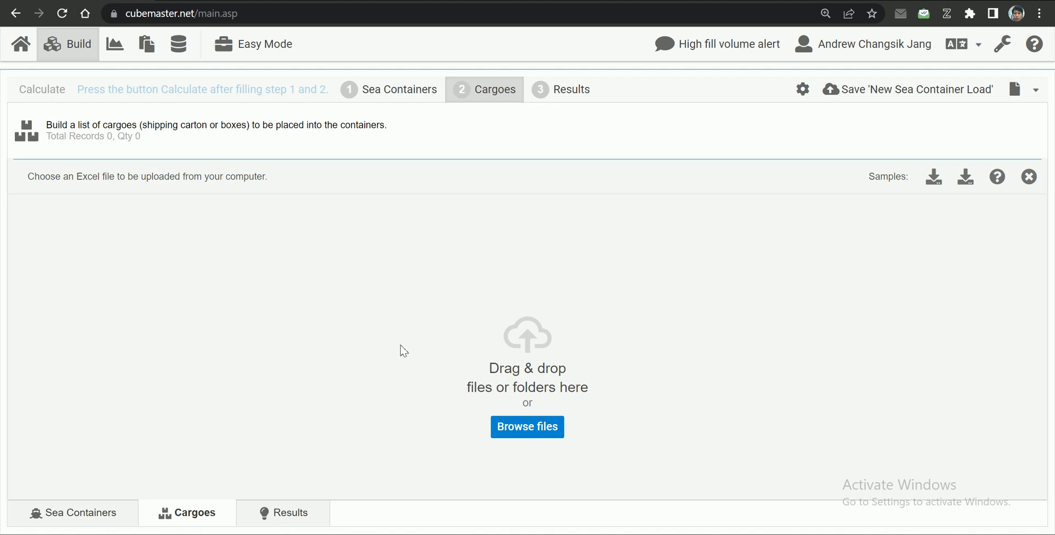
{"action": "left_click", "coordinate": [537, 435]}
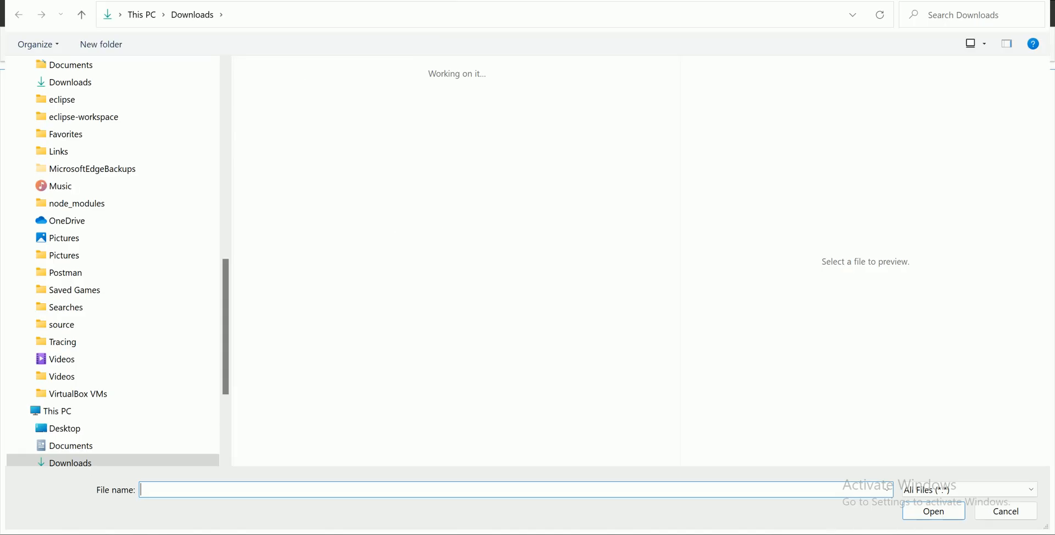
{"action": "mouse_move", "coordinate": [837, 534]}
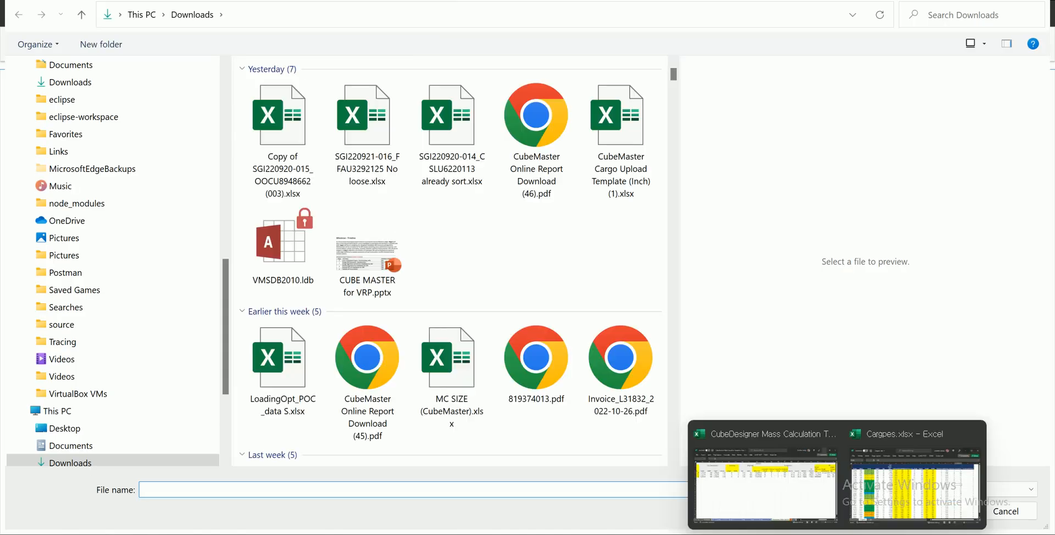
{"action": "left_click", "coordinate": [1010, 511]}
Open the Gulf pack folder containing Cargpes.xlsx from the workbook's file information, and arrange its window over the cargo upload page.
{"action": "mouse_move", "coordinate": [836, 534]}
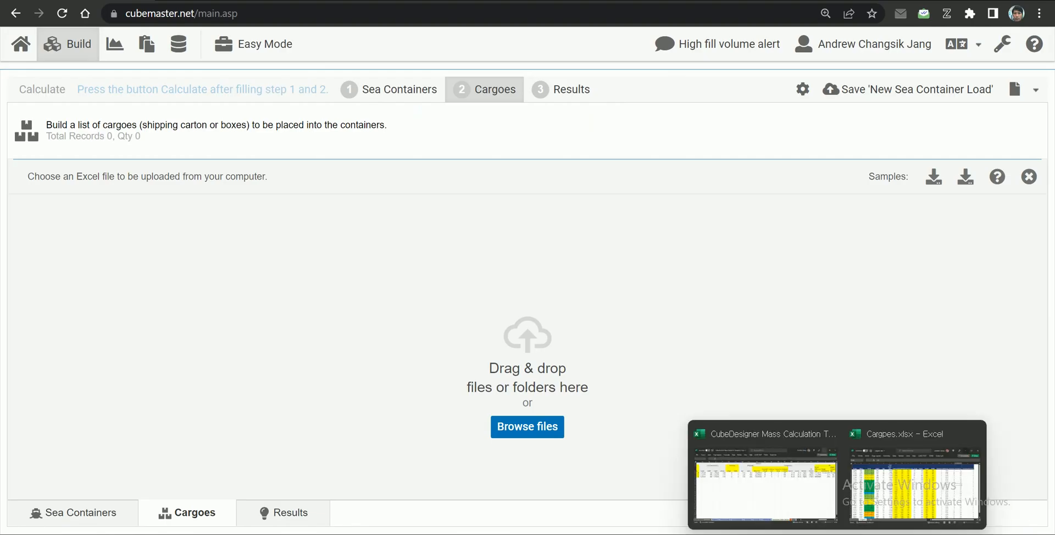
{"action": "left_click", "coordinate": [893, 497]}
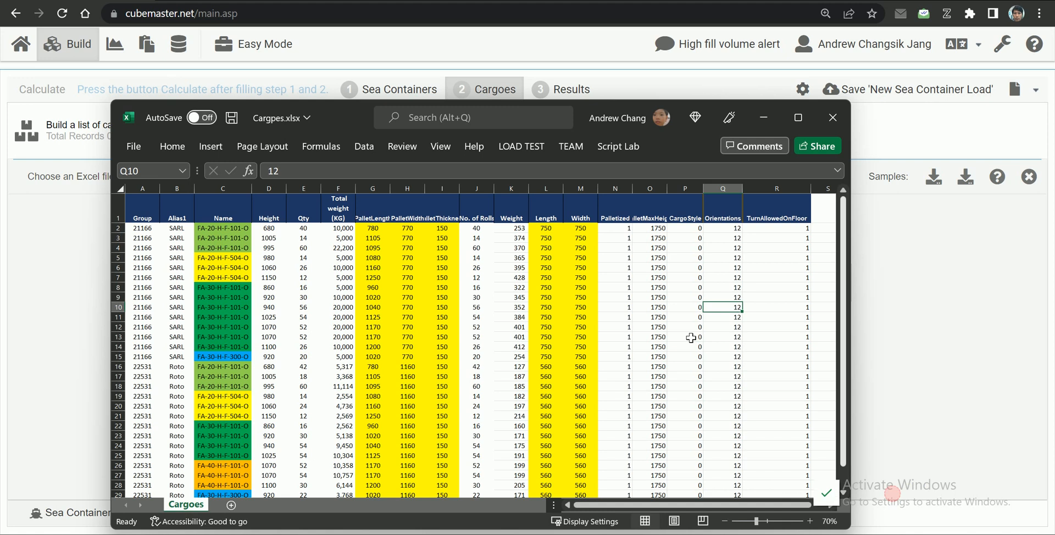
{"action": "left_click", "coordinate": [134, 147]}
{"action": "left_click", "coordinate": [159, 285]}
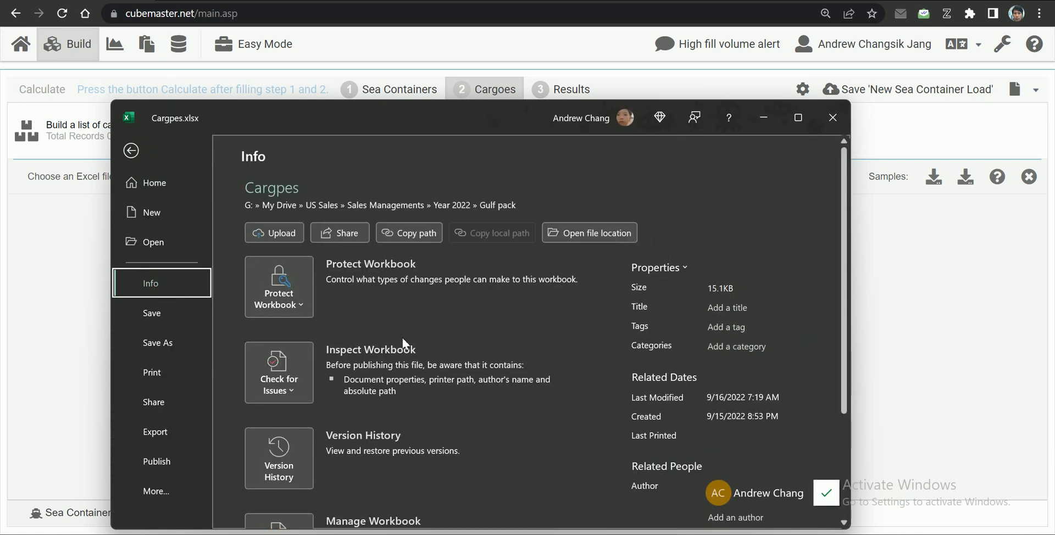
{"action": "left_click", "coordinate": [587, 235]}
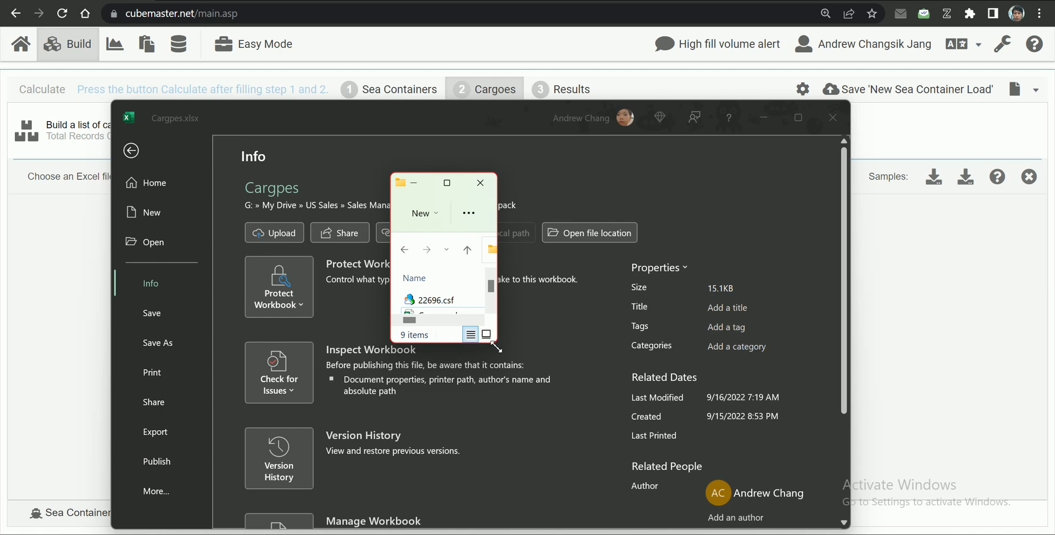
{"action": "left_click_drag", "start_coordinate": [496, 347], "coordinate": [758, 495]}
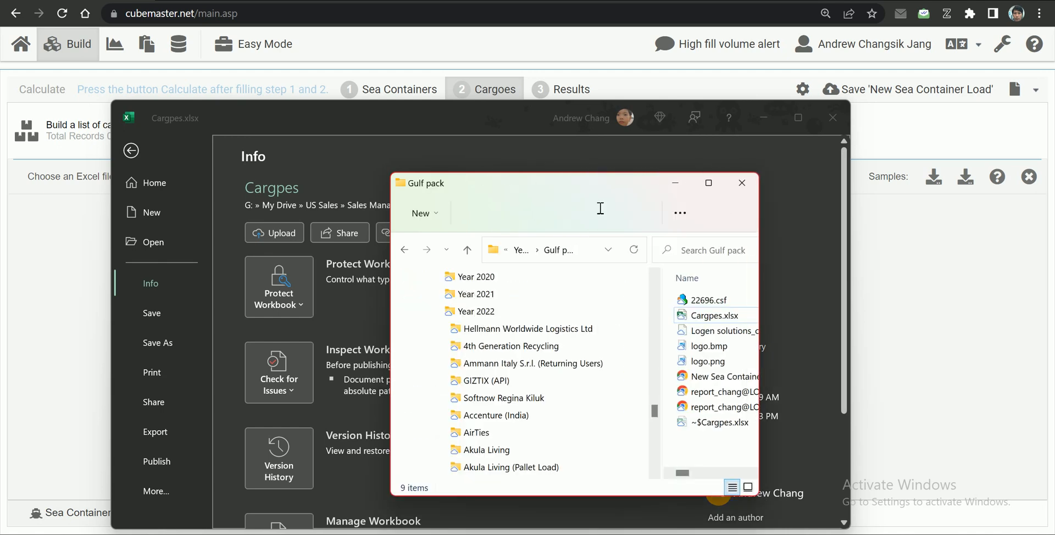
{"action": "left_click_drag", "start_coordinate": [571, 196], "coordinate": [429, 196]}
{"action": "left_click", "coordinate": [763, 117]}
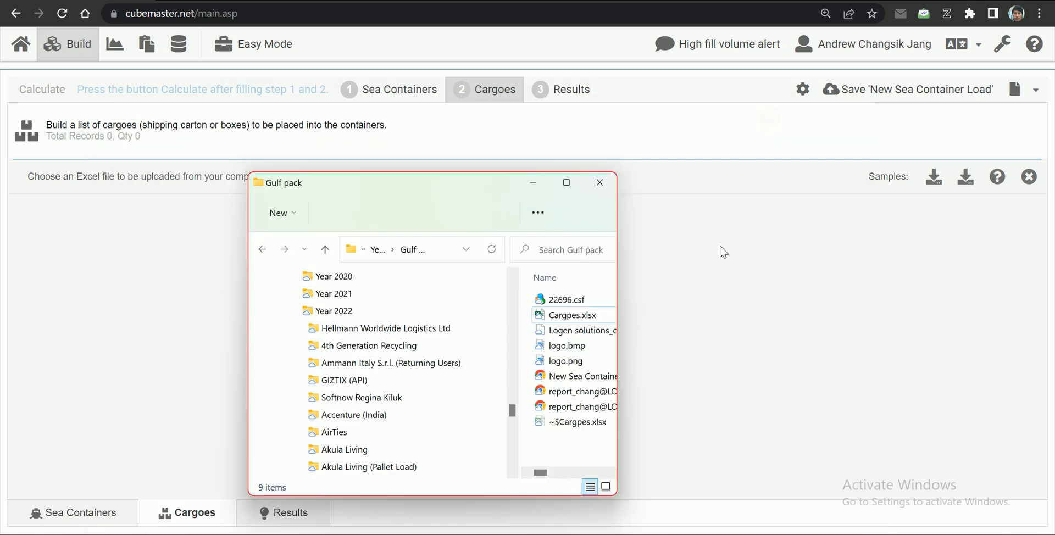
Upload Cargpes.xlsx from the Gulf pack folder into the cargoes list and close the upload report.
{"action": "left_click", "coordinate": [561, 316]}
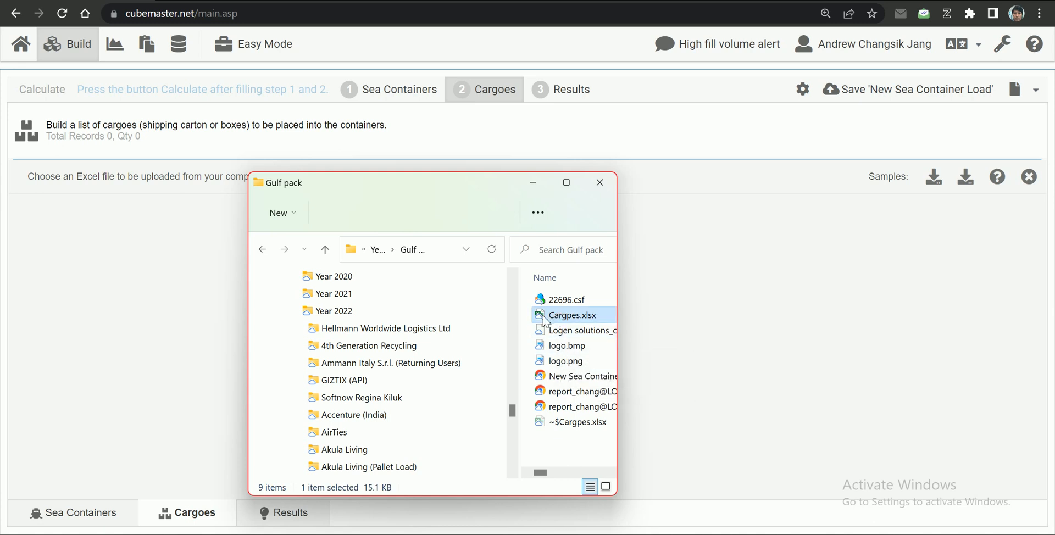
{"action": "left_click_drag", "start_coordinate": [544, 319], "coordinate": [814, 364]}
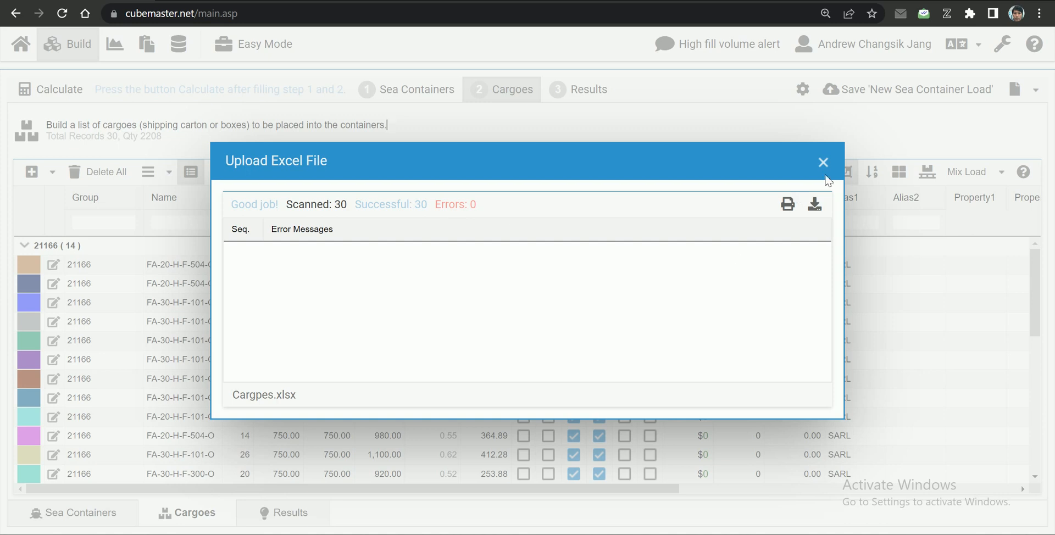
{"action": "left_click", "coordinate": [823, 163]}
Compare the uploaded cargoes list with the rows and columns of the Cargpes.xlsx workbook in Excel, and return to the full list.
{"action": "scroll", "coordinate": [401, 381], "scroll_direction": "down", "scroll_amount": 7}
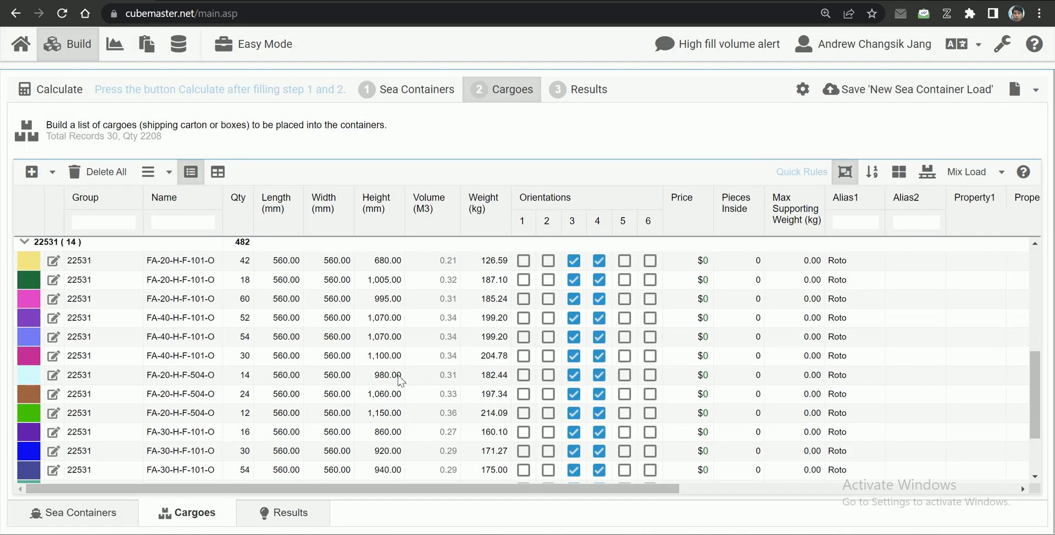
{"action": "scroll", "coordinate": [405, 381], "scroll_direction": "up", "scroll_amount": 8}
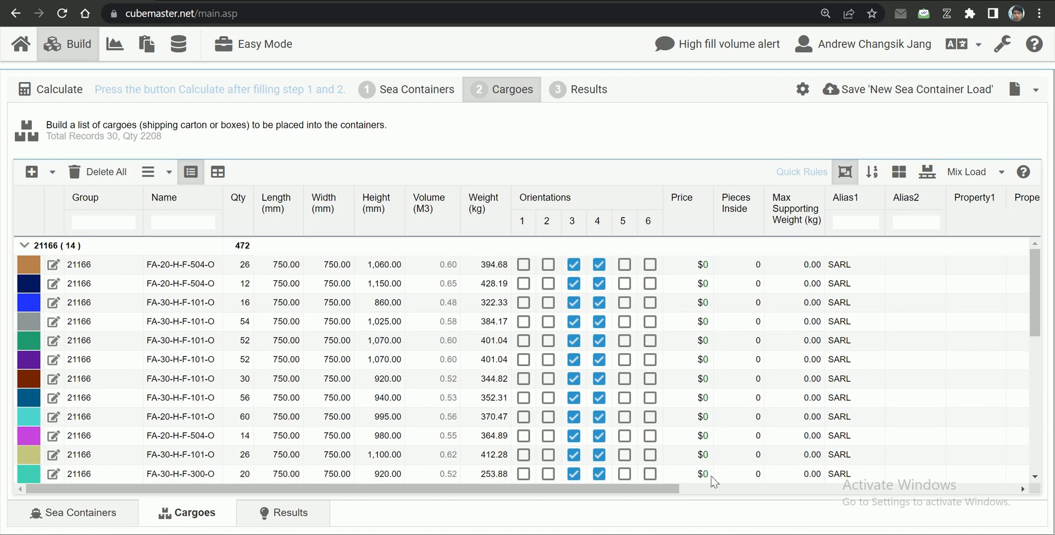
{"action": "mouse_move", "coordinate": [837, 534]}
{"action": "left_click", "coordinate": [882, 500]}
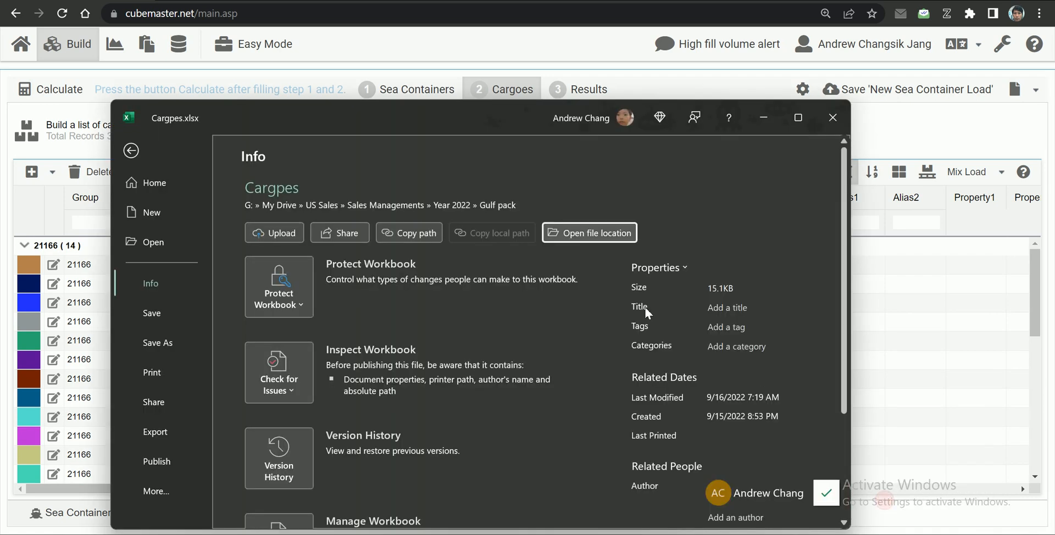
{"action": "left_click", "coordinate": [132, 157]}
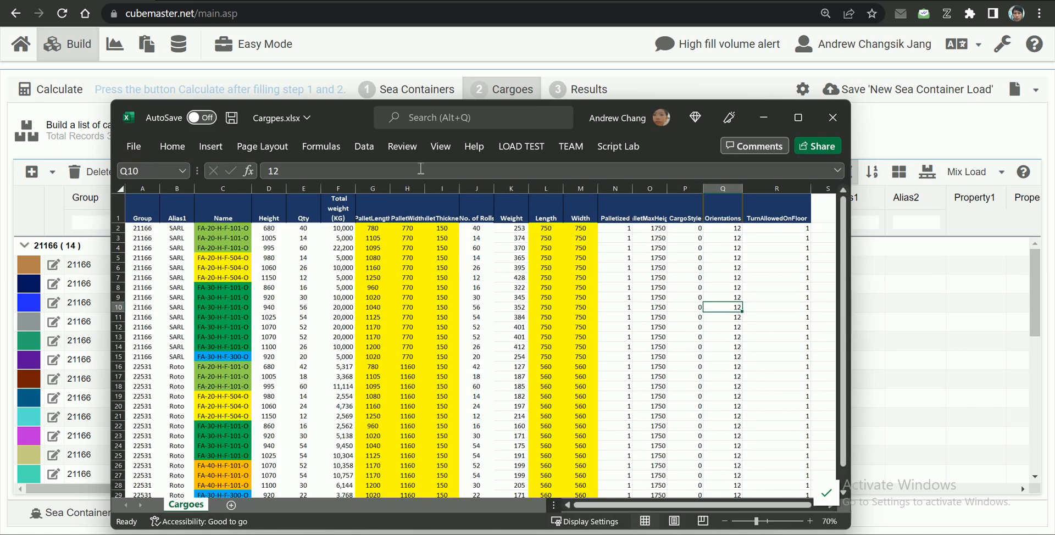
{"action": "left_click_drag", "start_coordinate": [339, 118], "coordinate": [301, 191]}
{"action": "left_click", "coordinate": [727, 191]}
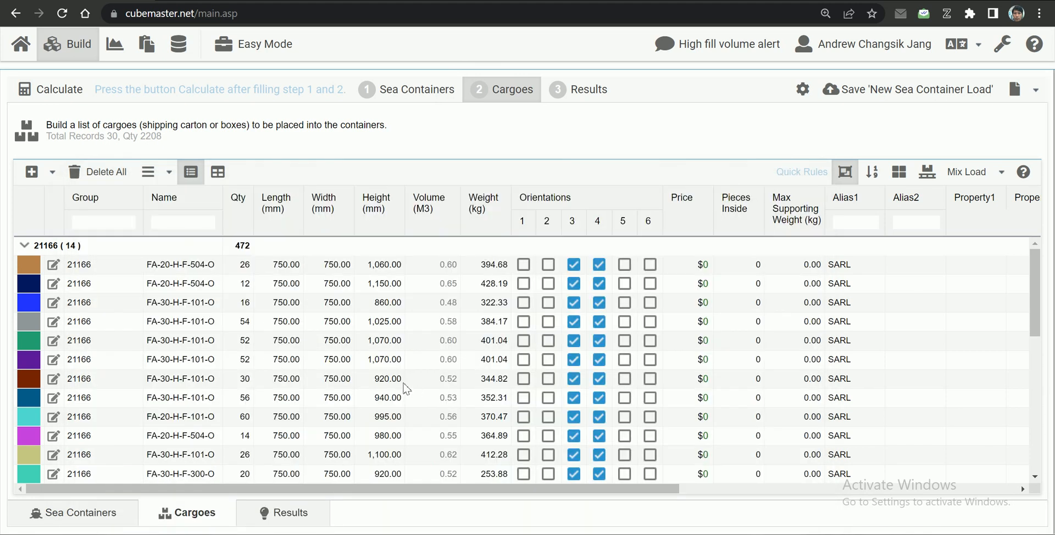
{"action": "scroll", "coordinate": [413, 391], "scroll_direction": "down", "scroll_amount": 10}
{"action": "scroll", "coordinate": [405, 388], "scroll_direction": "up", "scroll_amount": 10}
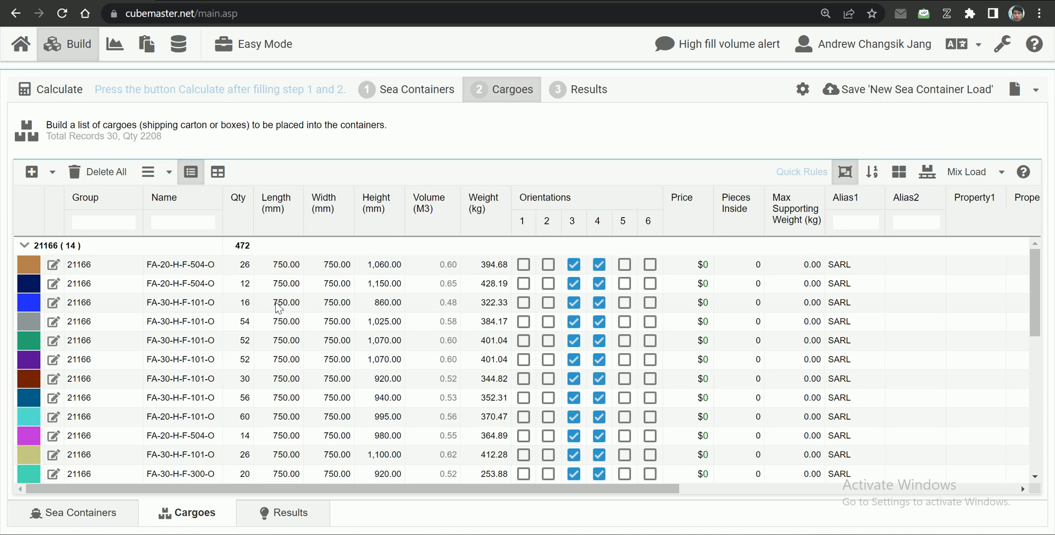
Open the properties of the first cargo in group 21166 and advance three cargoes to the fourth one.
{"action": "left_click", "coordinate": [54, 265]}
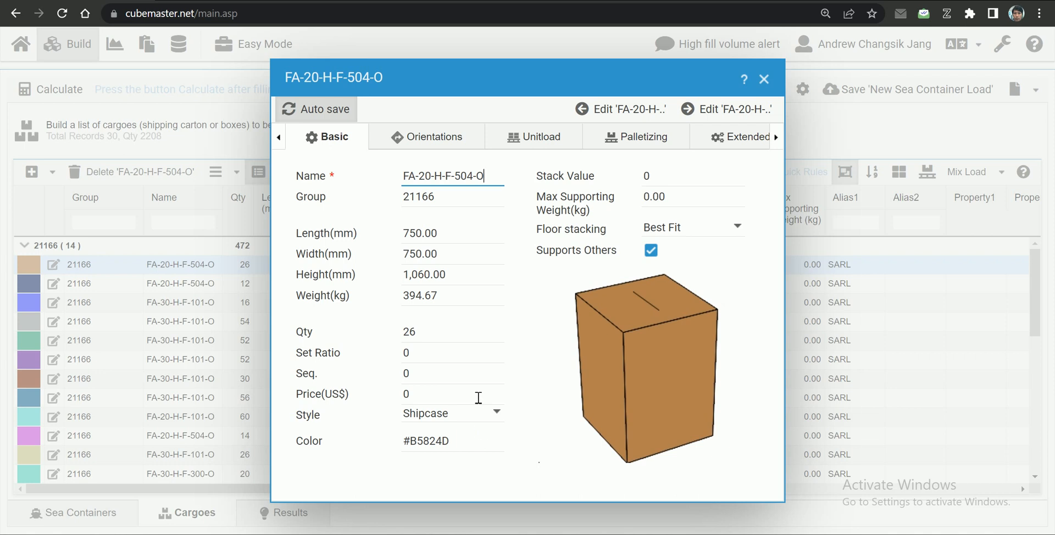
{"action": "left_click", "coordinate": [739, 112]}
{"action": "left_click", "coordinate": [739, 111]}
{"action": "left_click", "coordinate": [738, 111]}
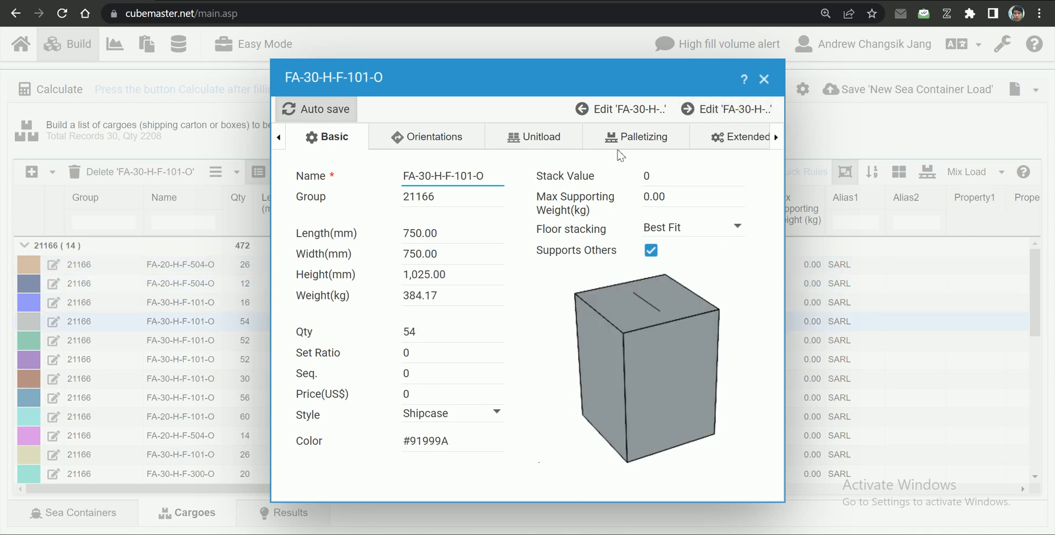
Review the fourth cargo's Orientations, Unitload, Palletizing and Extended settings, and close its properties.
{"action": "left_click", "coordinate": [424, 147]}
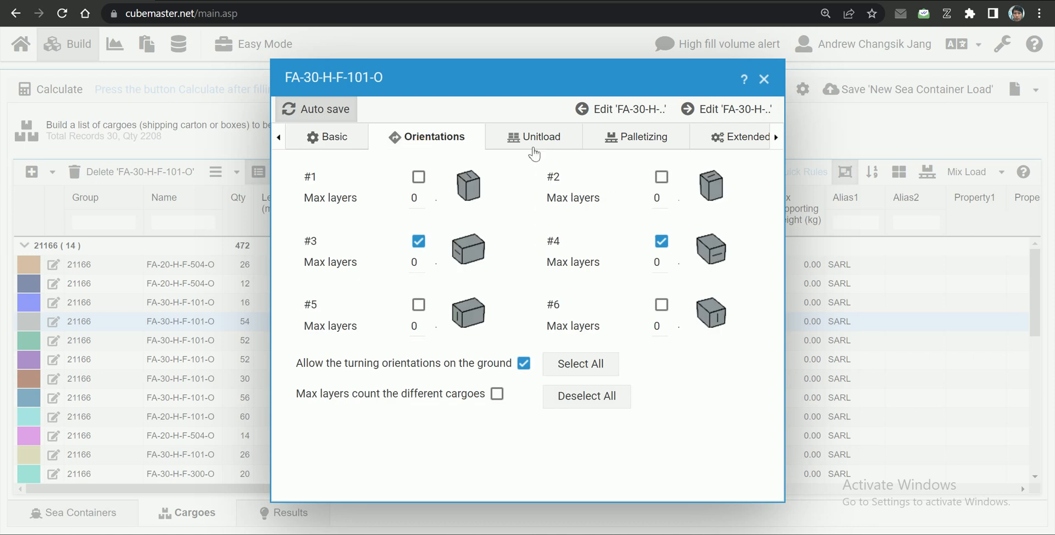
{"action": "left_click", "coordinate": [538, 146]}
{"action": "left_click", "coordinate": [618, 137]}
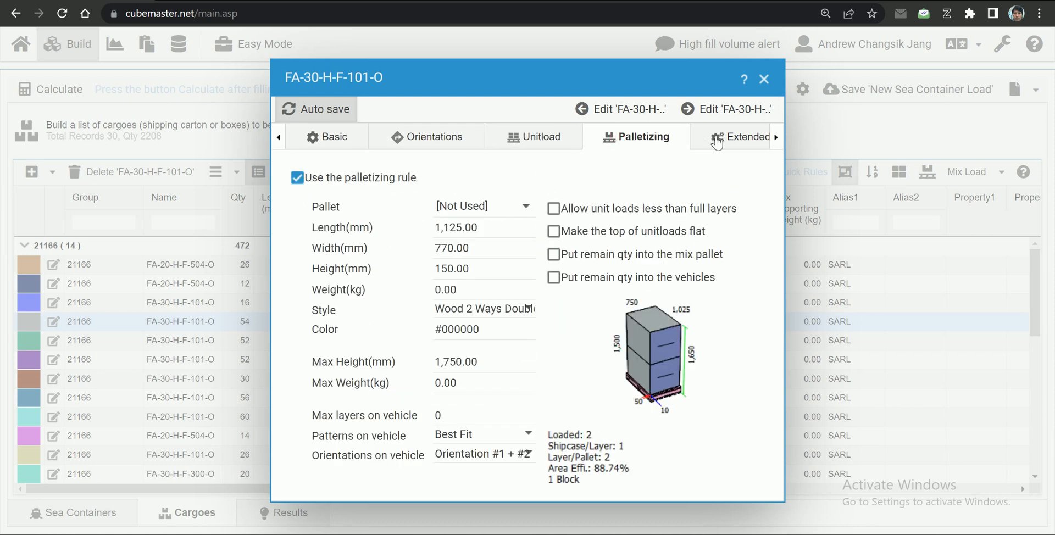
{"action": "left_click", "coordinate": [717, 142]}
{"action": "left_click", "coordinate": [621, 140]}
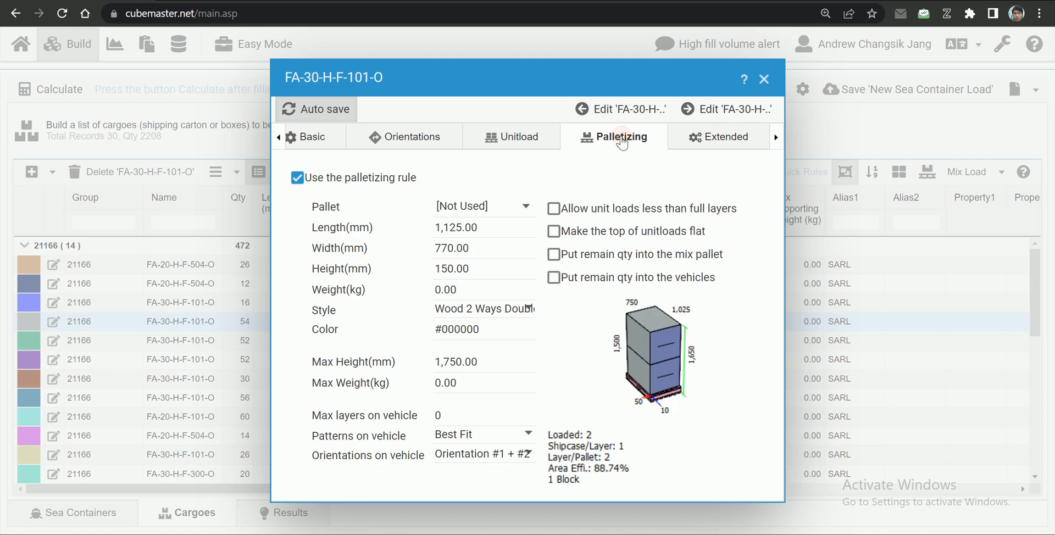
{"action": "left_click_drag", "start_coordinate": [623, 106], "coordinate": [399, 134]}
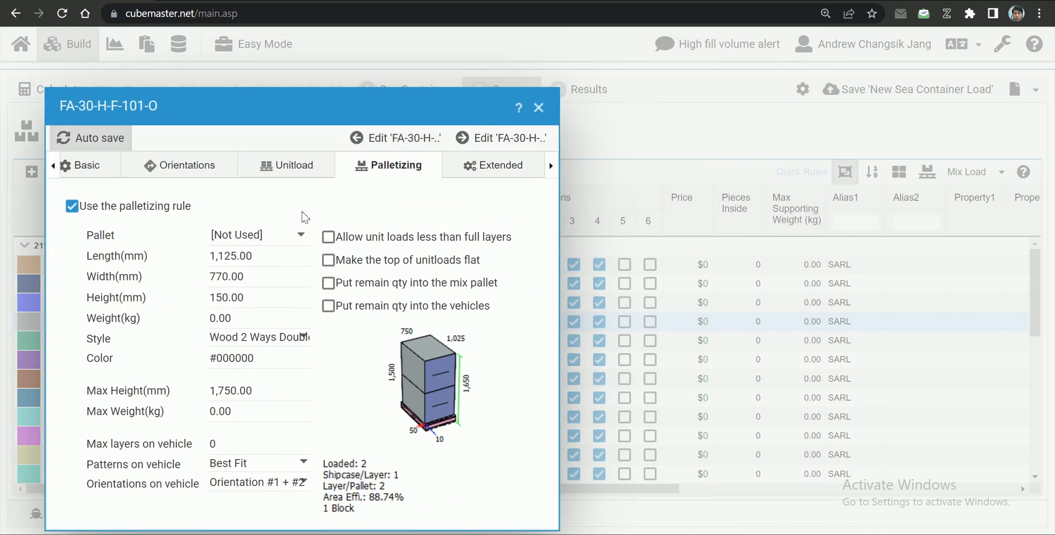
{"action": "left_click_drag", "start_coordinate": [239, 115], "coordinate": [232, 89]}
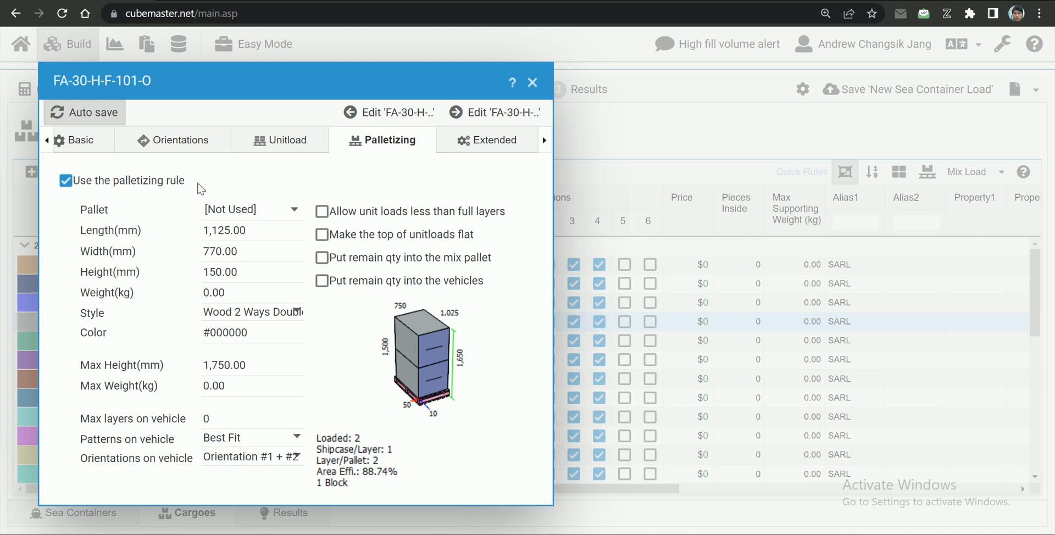
{"action": "left_click", "coordinate": [533, 83]}
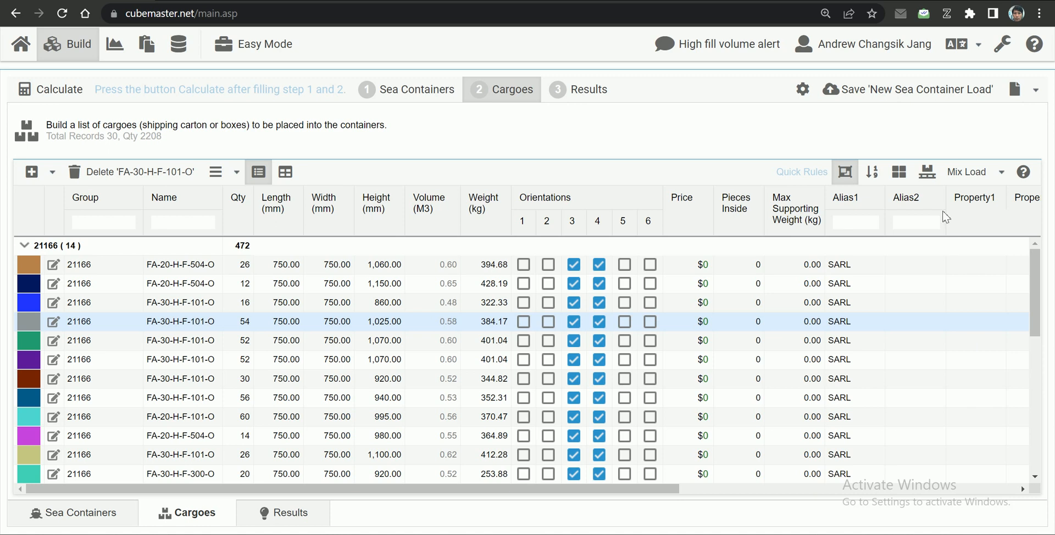
Activate the Palletizing rule for the cargoes and check the palletizing settings of the fifth, sixth and seventh cargoes in group 21166.
{"action": "left_click", "coordinate": [927, 174]}
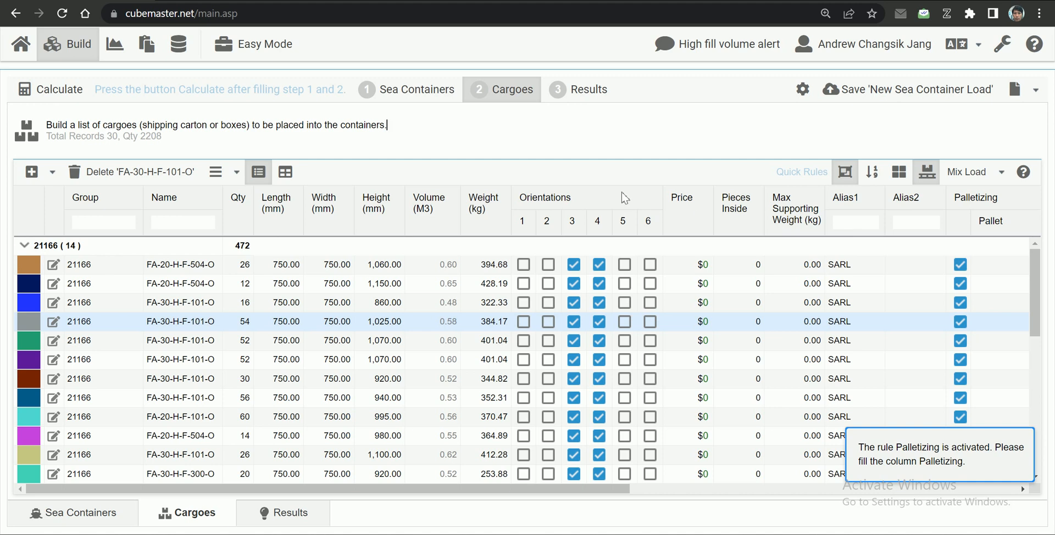
{"action": "left_click", "coordinate": [54, 341]}
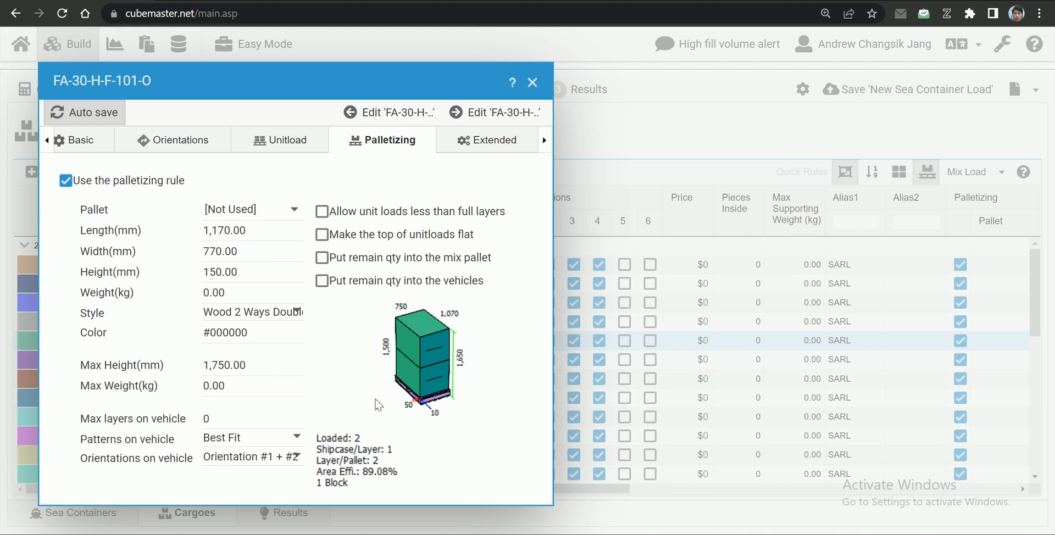
{"action": "left_click", "coordinate": [506, 115]}
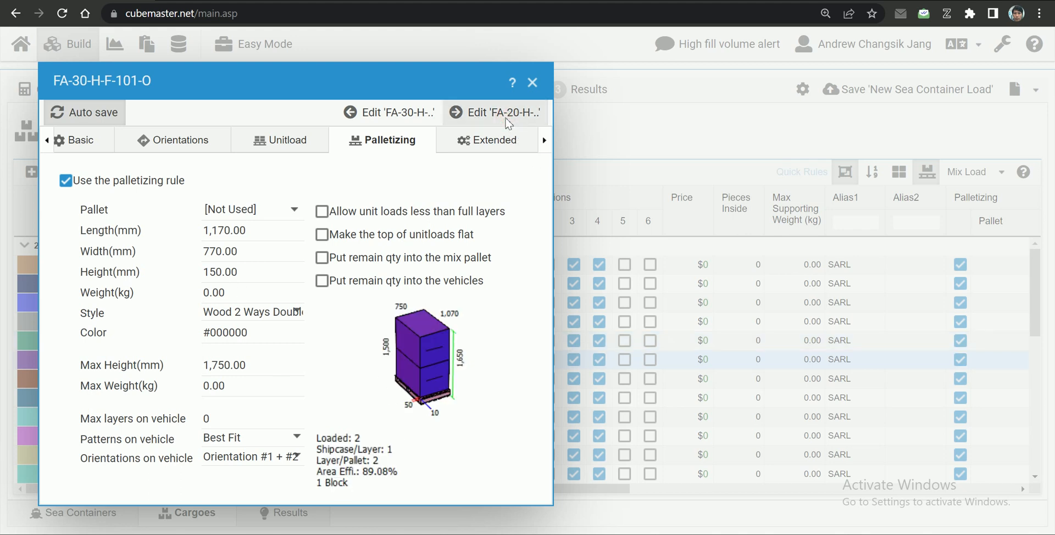
{"action": "left_click", "coordinate": [506, 115]}
{"action": "left_click", "coordinate": [532, 83]}
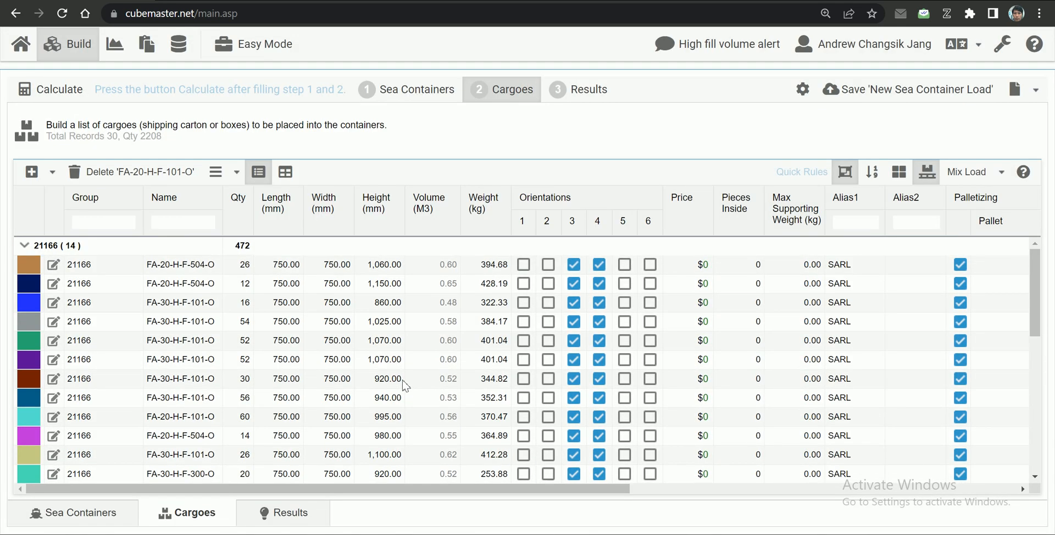
Calculate the load and review the results summary of loaded cargoes, pieces and sea containers.
{"action": "left_click", "coordinate": [43, 95]}
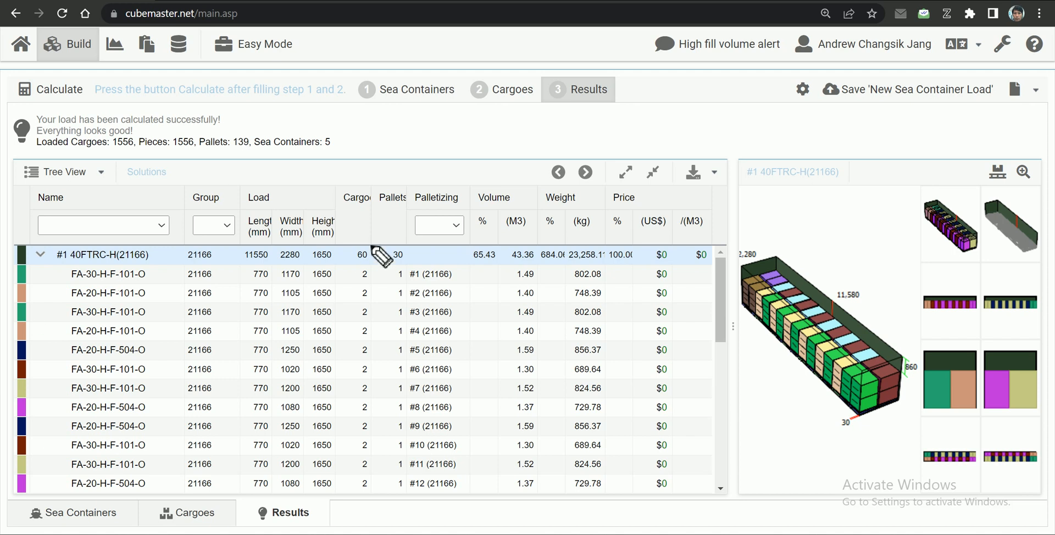
{"action": "mouse_move", "coordinate": [587, 120]}
{"action": "left_mouse_down"}
{"action": "mouse_move", "coordinate": [549, 122]}
{"action": "mouse_move", "coordinate": [554, 76]}
{"action": "mouse_move", "coordinate": [634, 118]}
{"action": "mouse_move", "coordinate": [575, 121]}
{"action": "left_mouse_up"}
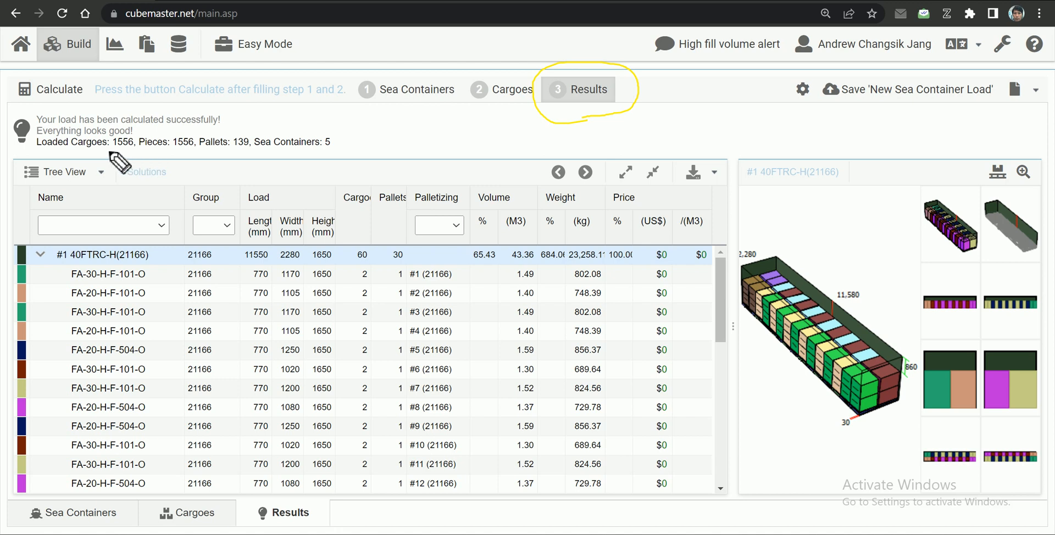
{"action": "left_click_drag", "start_coordinate": [101, 147], "coordinate": [134, 148]}
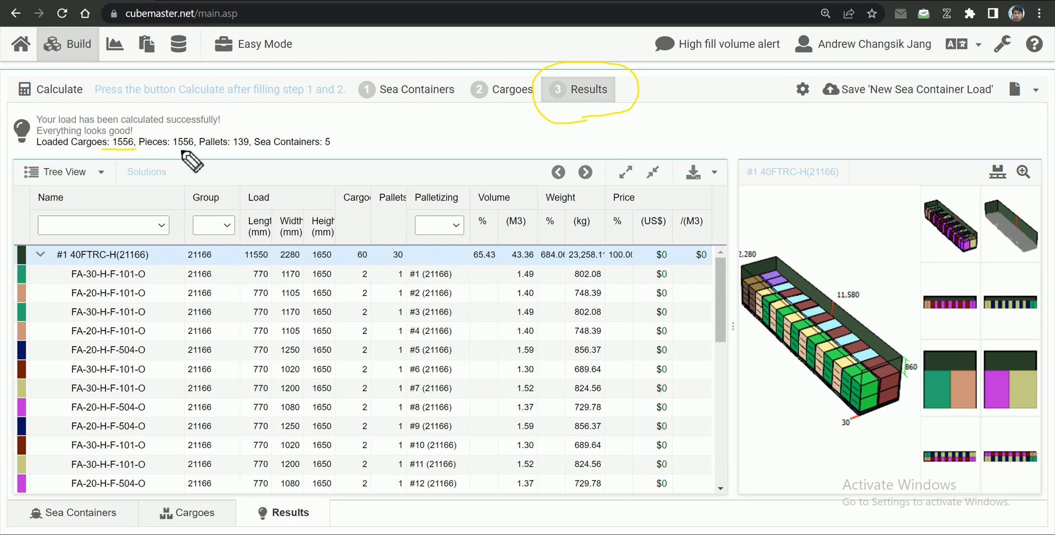
{"action": "left_click_drag", "start_coordinate": [169, 149], "coordinate": [180, 149]}
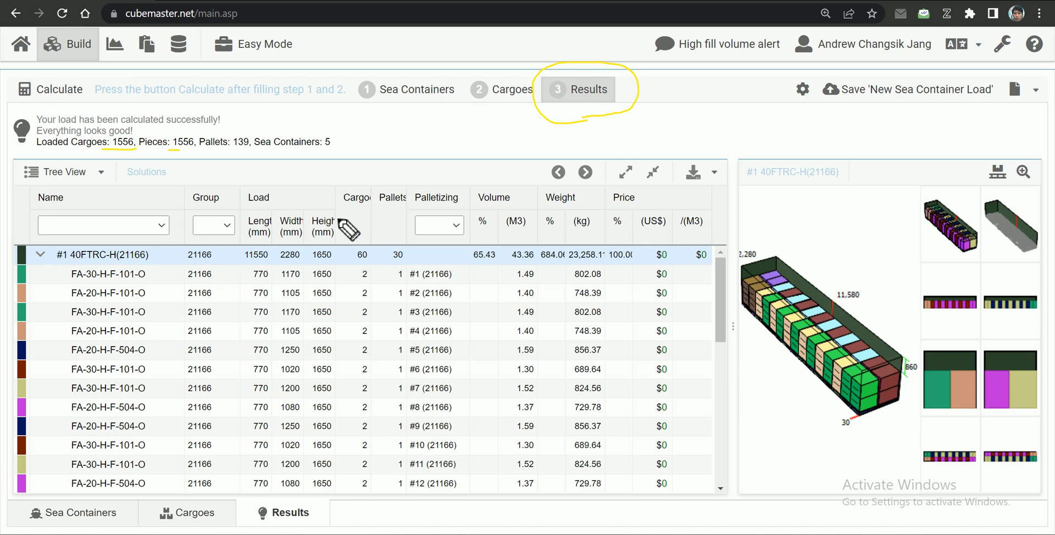
{"action": "left_click_drag", "start_coordinate": [246, 150], "coordinate": [342, 150]}
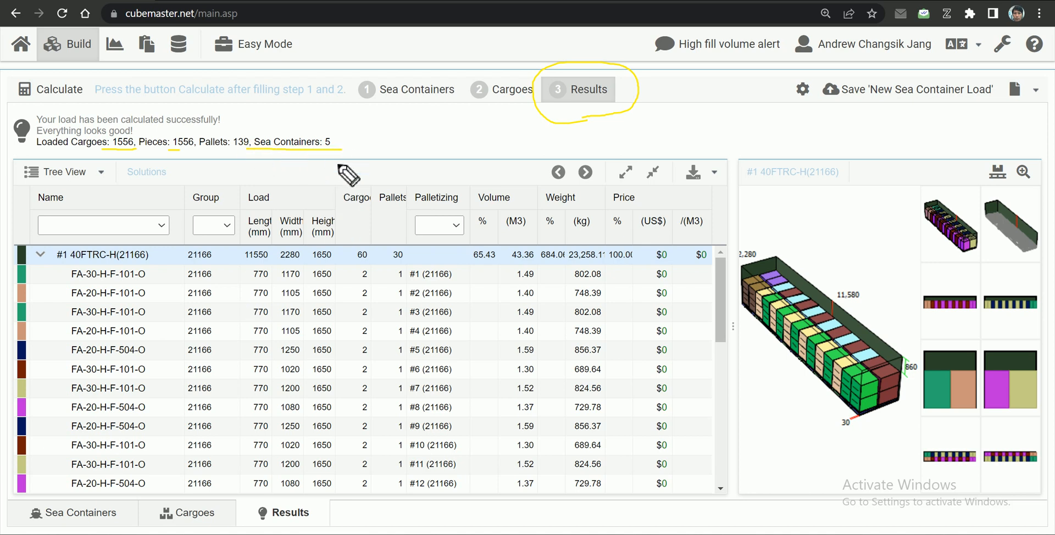
{"action": "mouse_move", "coordinate": [316, 396]}
{"action": "left_mouse_down"}
{"action": "mouse_move", "coordinate": [174, 334]}
{"action": "mouse_move", "coordinate": [357, 368]}
{"action": "mouse_move", "coordinate": [296, 399]}
{"action": "left_mouse_up"}
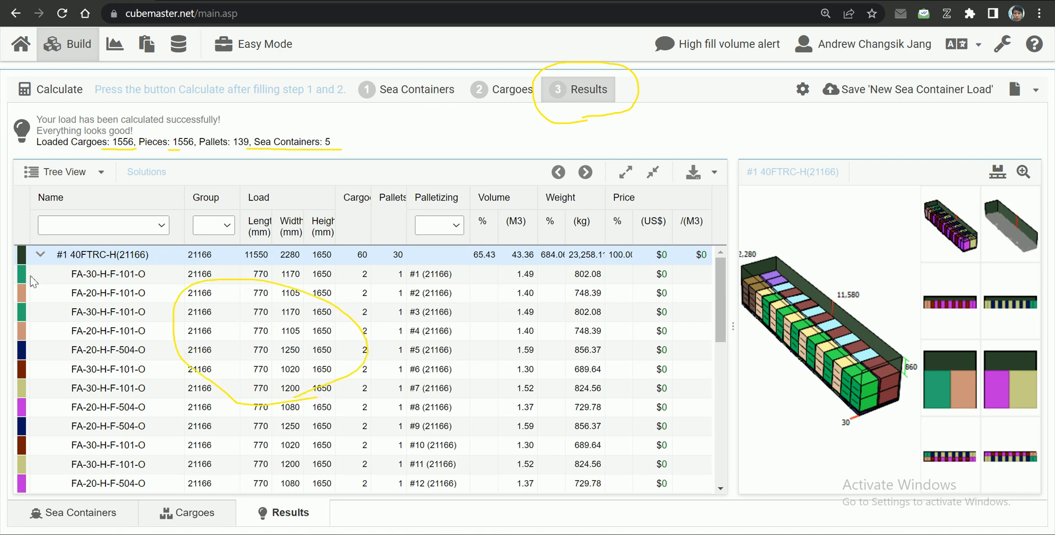
Collapse the contents of the first loaded container and preview containers #2 to #5 one after another.
{"action": "left_click", "coordinate": [40, 254]}
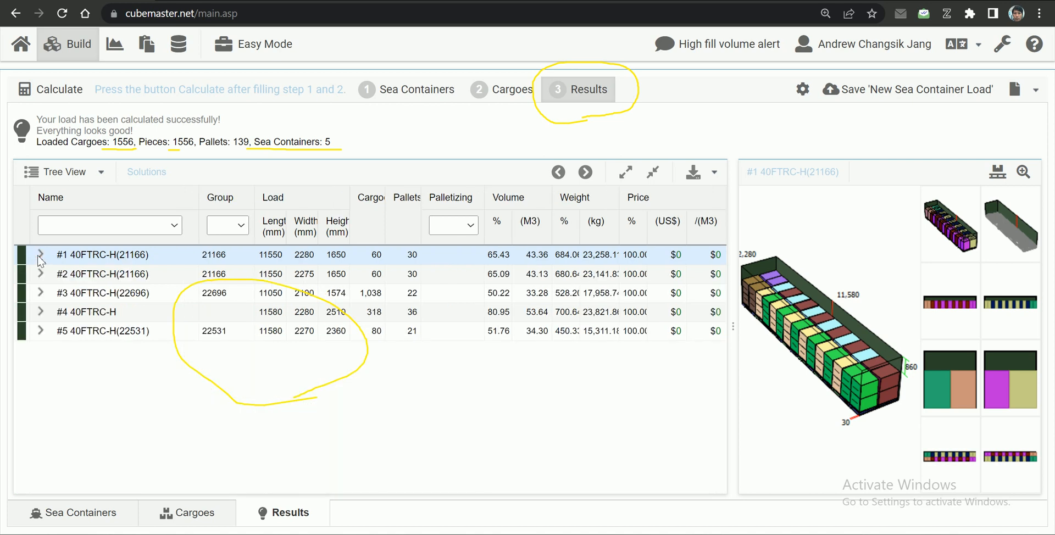
{"action": "left_click", "coordinate": [101, 275]}
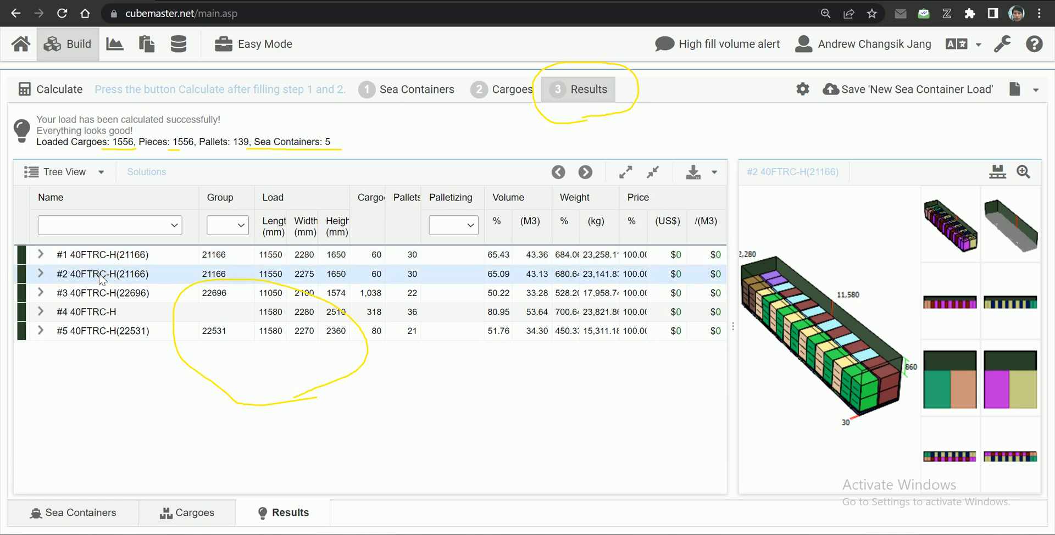
{"action": "left_click", "coordinate": [141, 296]}
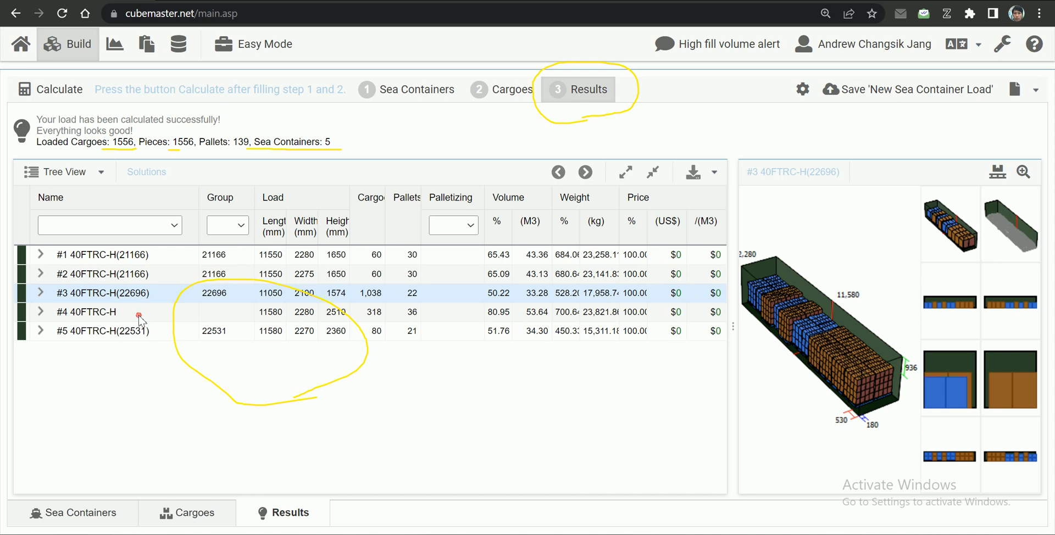
{"action": "left_click", "coordinate": [141, 317]}
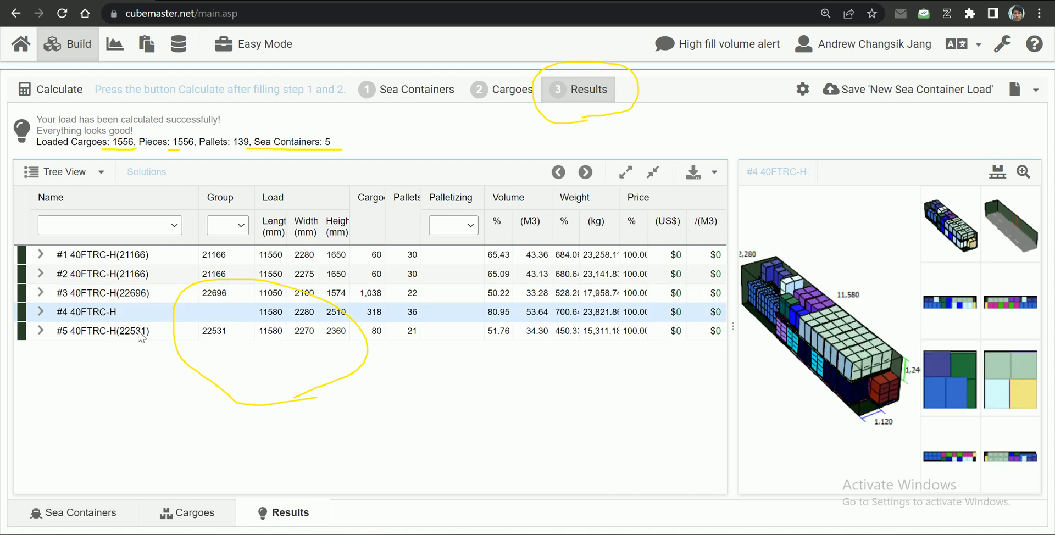
{"action": "left_click", "coordinate": [141, 335]}
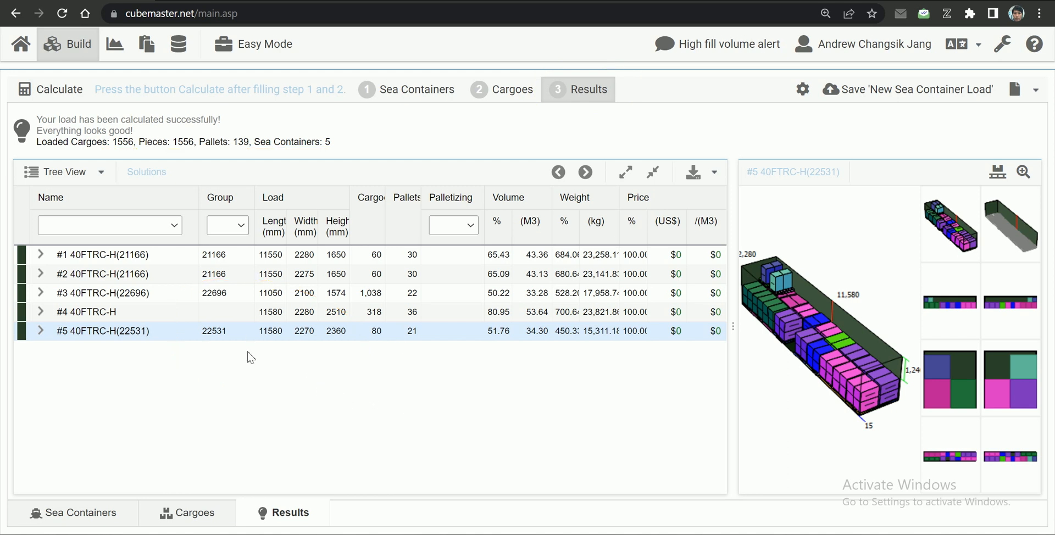
Expand container #1 and inspect the unit loads and positions of pallets #1, #5, #14, #17 and #24.
{"action": "left_click", "coordinate": [41, 255]}
{"action": "left_click", "coordinate": [472, 279]}
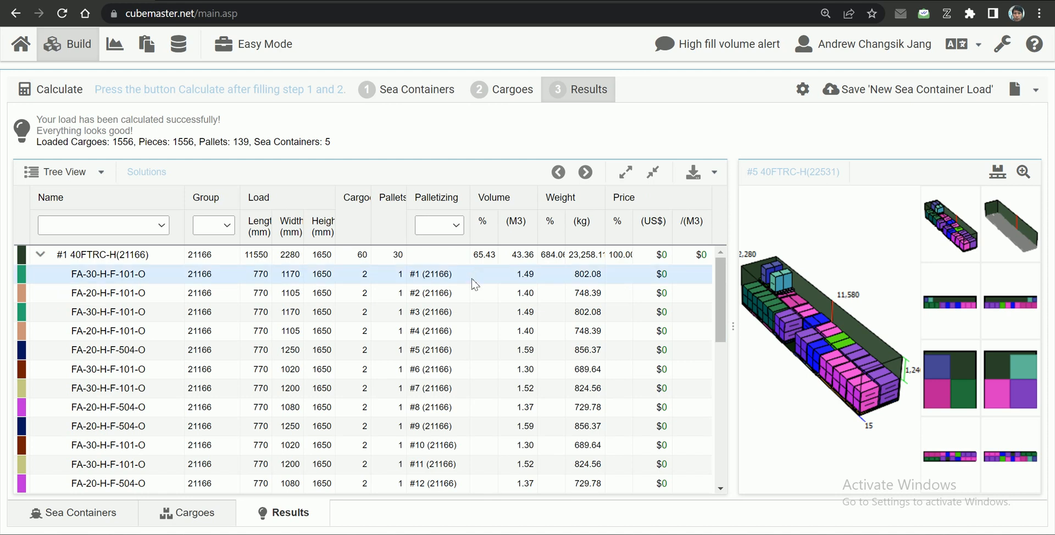
{"action": "left_click", "coordinate": [482, 352]}
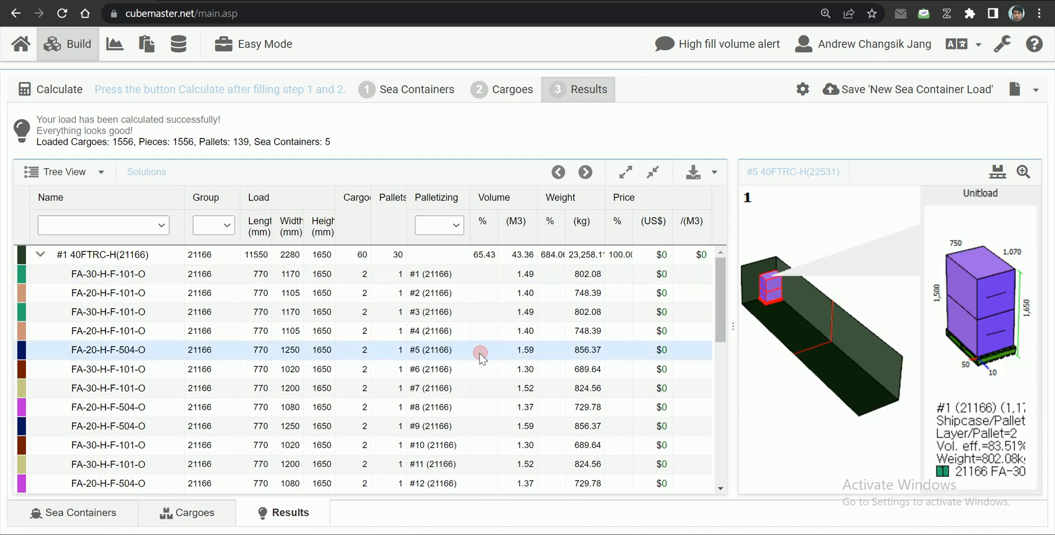
{"action": "scroll", "coordinate": [474, 383], "scroll_direction": "down", "scroll_amount": 3}
{"action": "left_click", "coordinate": [474, 385]}
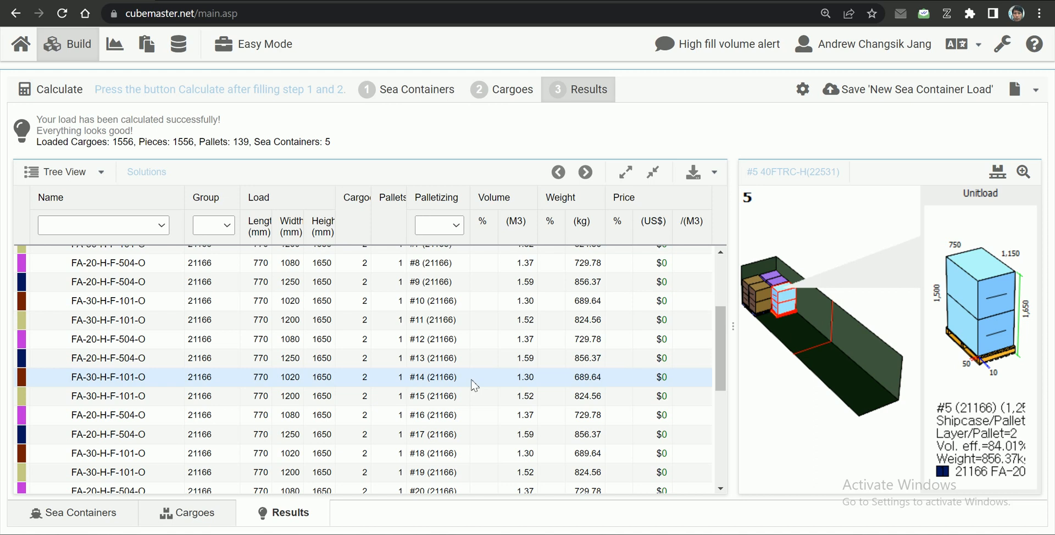
{"action": "left_click", "coordinate": [452, 433]}
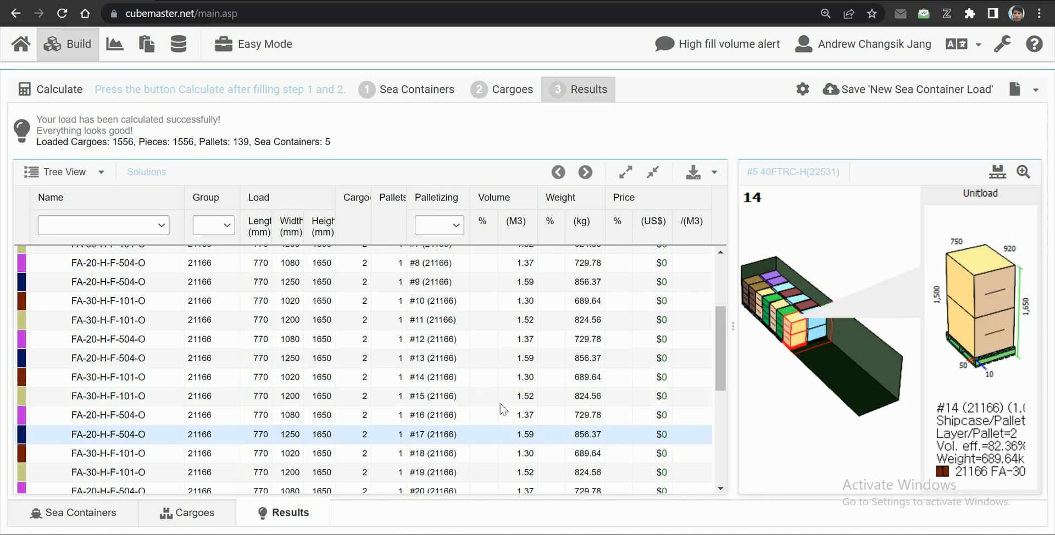
{"action": "scroll", "coordinate": [455, 432], "scroll_direction": "down", "scroll_amount": 3}
{"action": "left_click", "coordinate": [440, 426]}
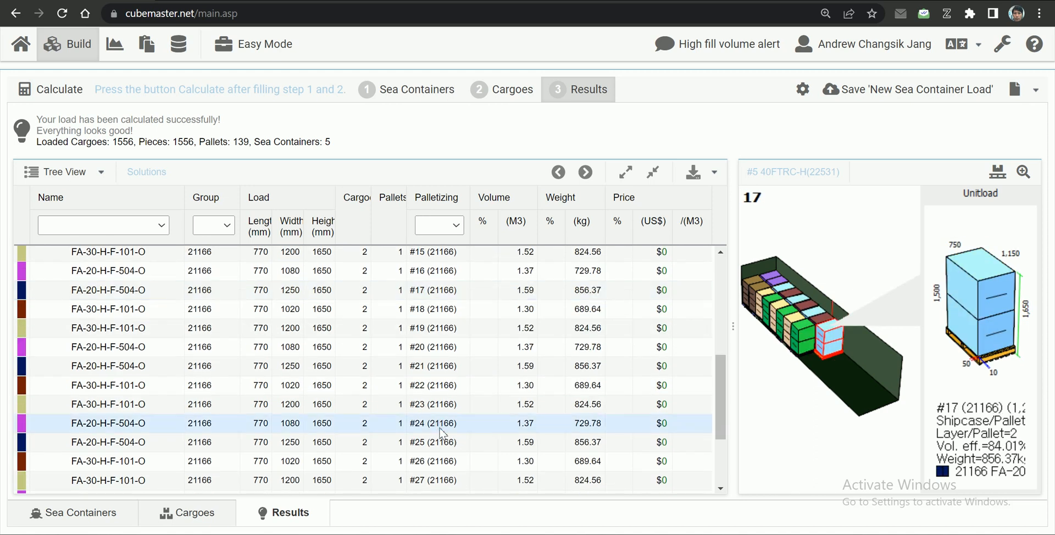
{"action": "scroll", "coordinate": [440, 434], "scroll_direction": "down", "scroll_amount": 3}
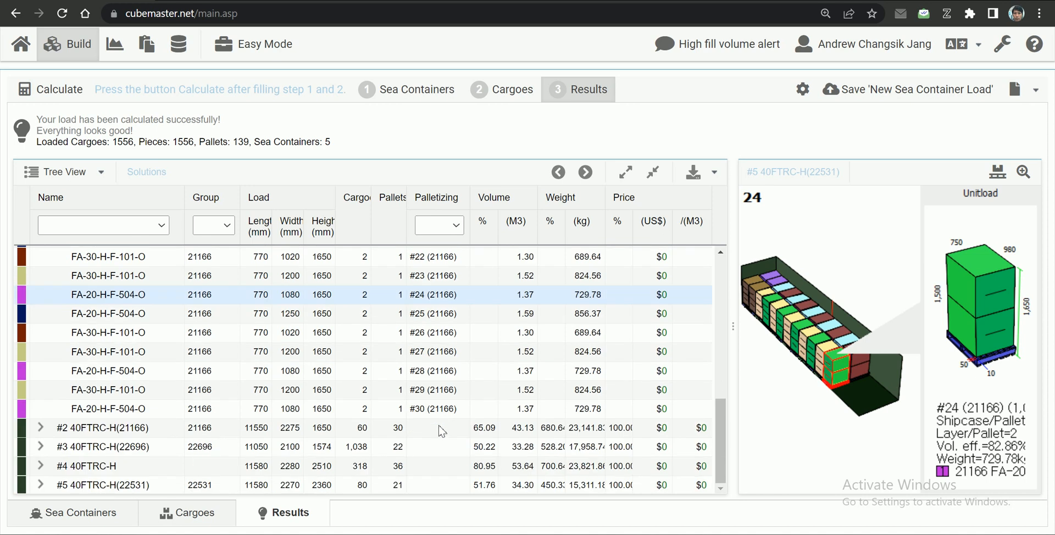
Preview containers #4 and #5 again, and check the cargoes list before returning to the results.
{"action": "left_click", "coordinate": [370, 466]}
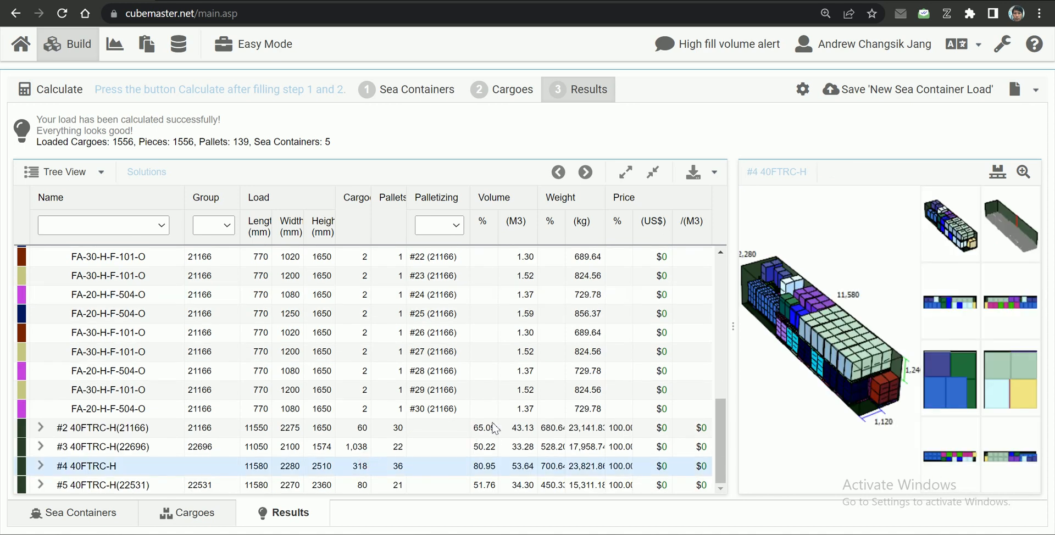
{"action": "left_click", "coordinate": [465, 486]}
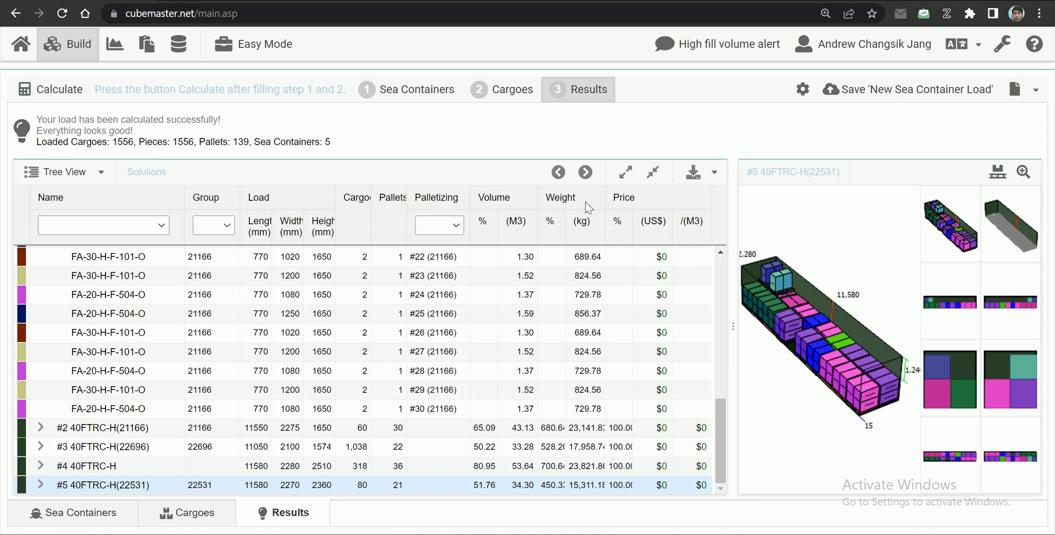
{"action": "left_click", "coordinate": [494, 97]}
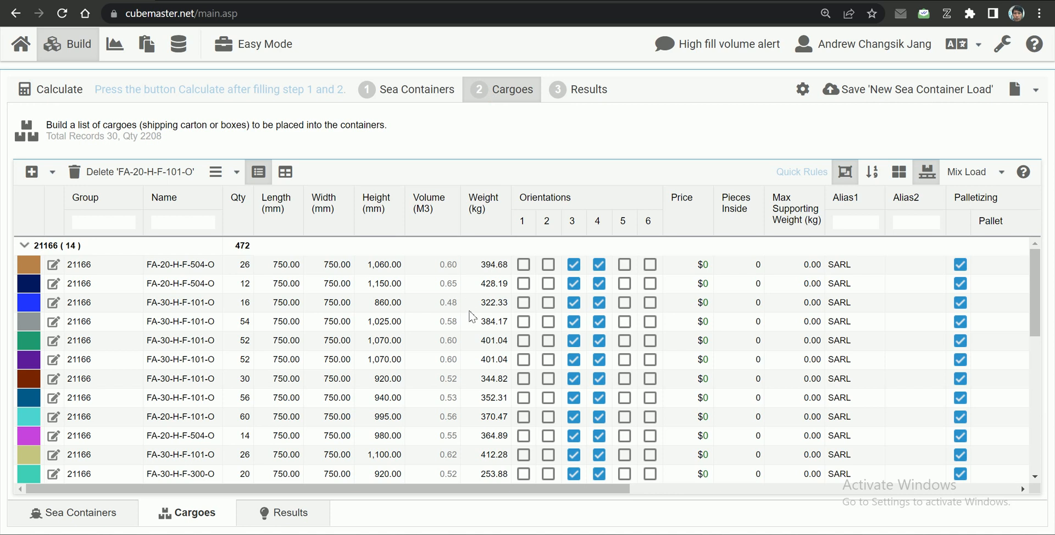
{"action": "scroll", "coordinate": [482, 322], "scroll_direction": "down", "scroll_amount": 5}
{"action": "scroll", "coordinate": [482, 322], "scroll_direction": "up", "scroll_amount": 5}
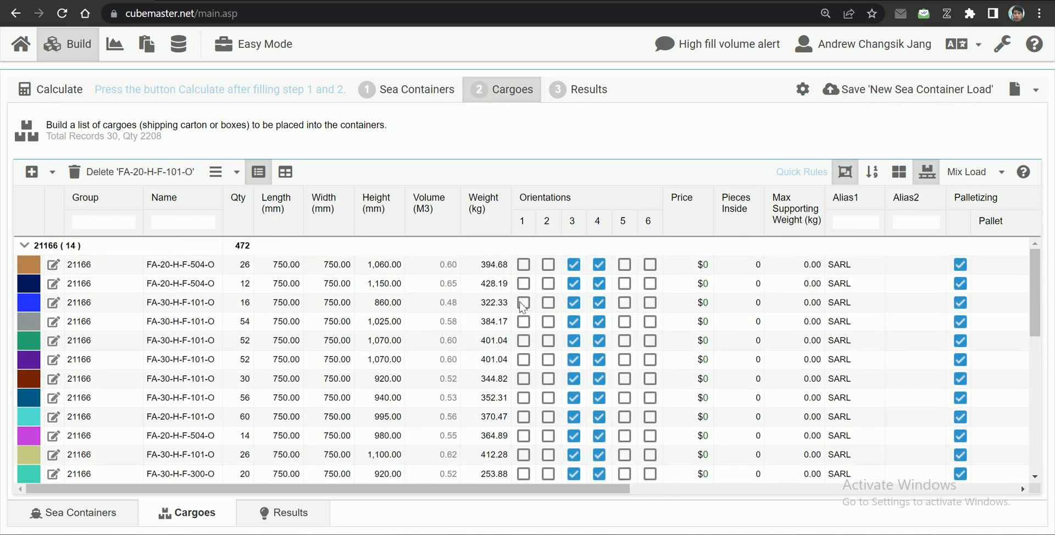
{"action": "left_click", "coordinate": [589, 89]}
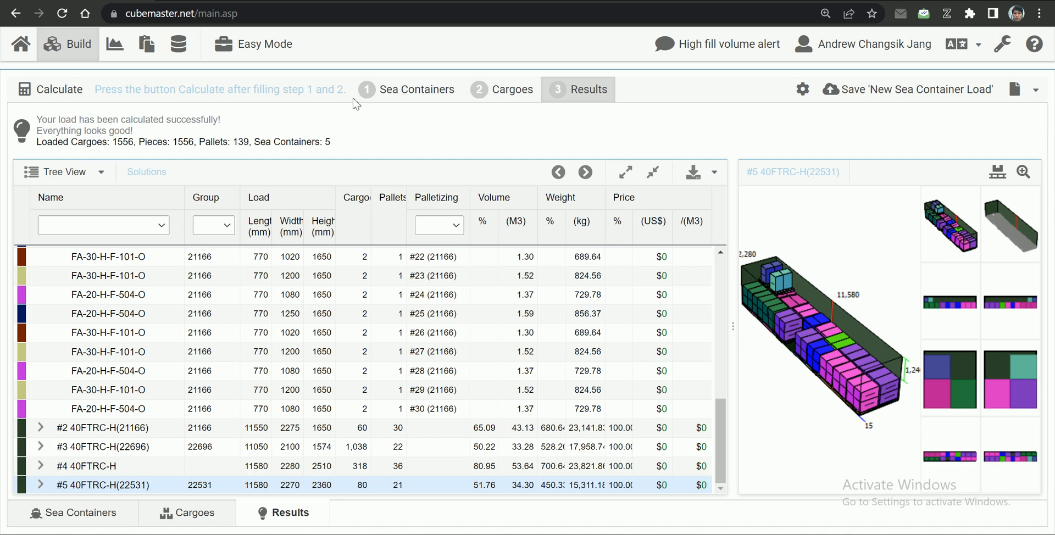
Open the Load Summary report and review its totals, the Sea Containers row with its loaded quantity, and the Cargoes table.
{"action": "left_click", "coordinate": [149, 50]}
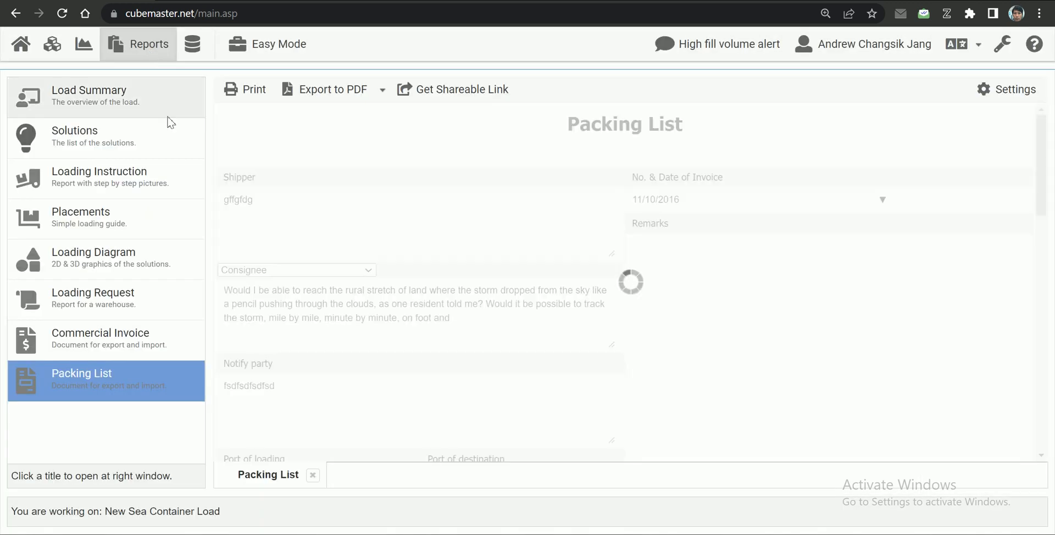
{"action": "left_click", "coordinate": [144, 103]}
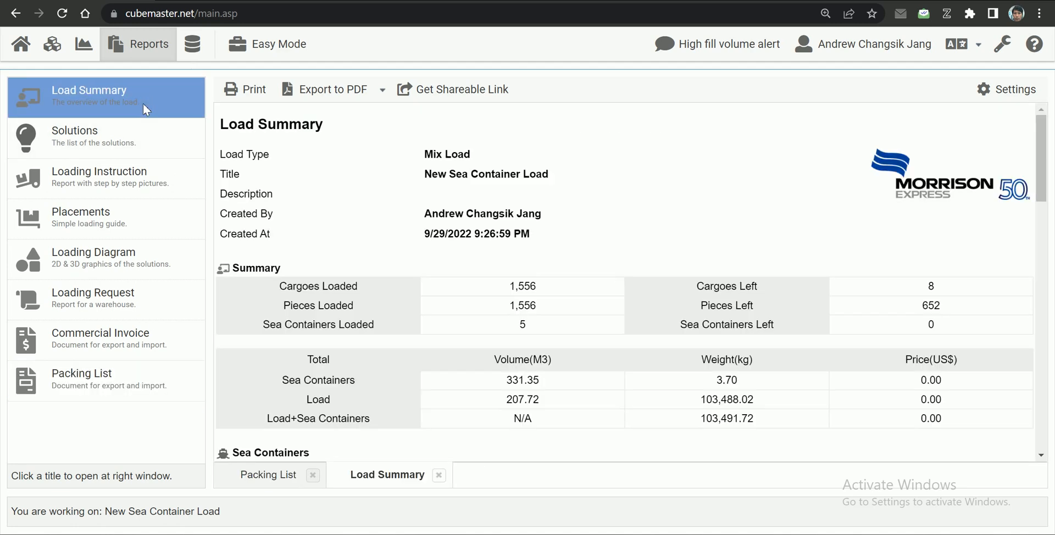
{"action": "scroll", "coordinate": [535, 281], "scroll_direction": "down", "scroll_amount": 3}
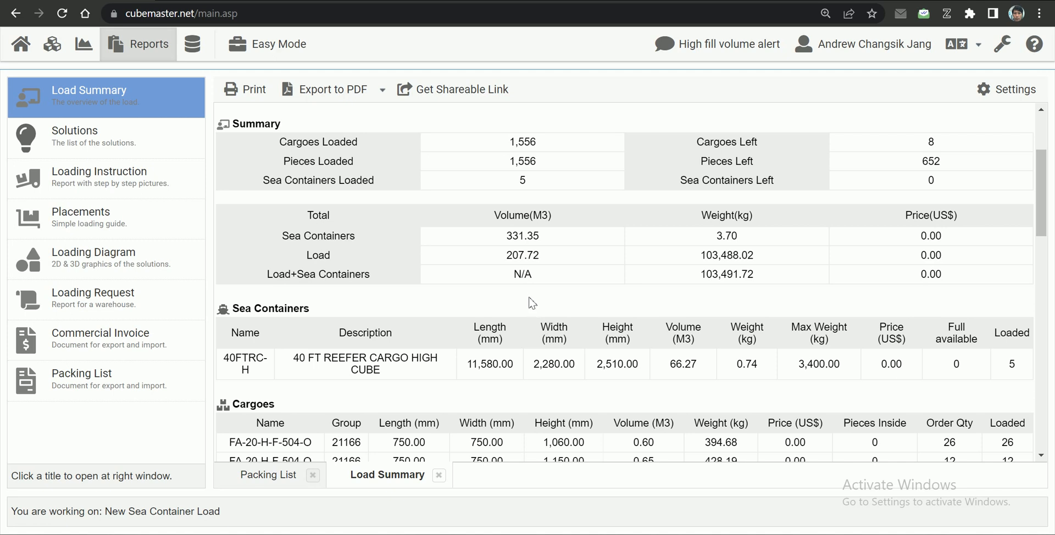
{"action": "scroll", "coordinate": [511, 324], "scroll_direction": "down", "scroll_amount": 3}
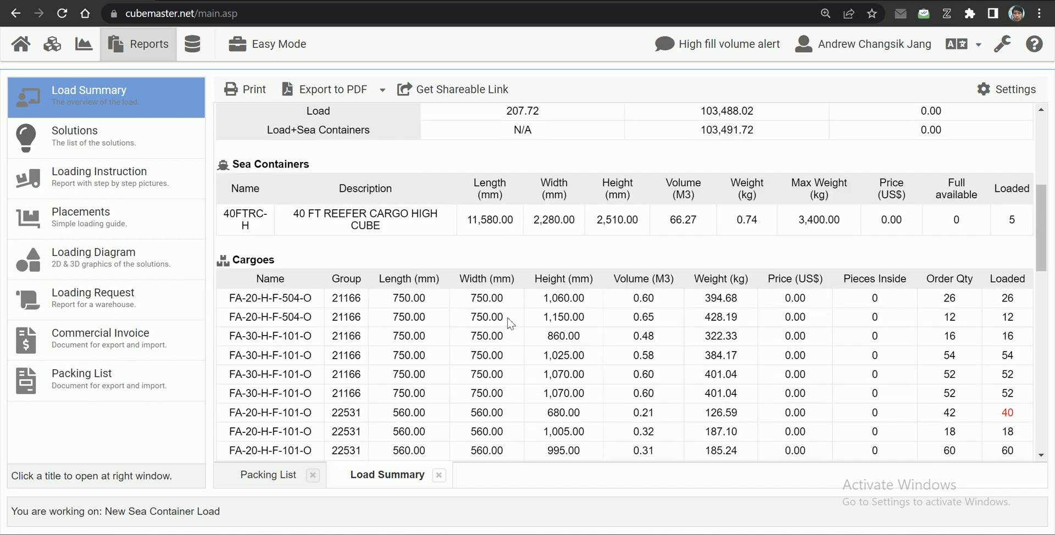
{"action": "left_click_drag", "start_coordinate": [222, 211], "coordinate": [841, 227]}
{"action": "left_click", "coordinate": [818, 233]}
{"action": "double_click", "coordinate": [1012, 220]}
{"action": "left_click", "coordinate": [1013, 233]}
{"action": "scroll", "coordinate": [319, 340], "scroll_direction": "down", "scroll_amount": 3}
Examine groups 21166, 22531 and 22696 in the Load Summary report's Groups table.
{"action": "scroll", "coordinate": [319, 339], "scroll_direction": "down", "scroll_amount": 10}
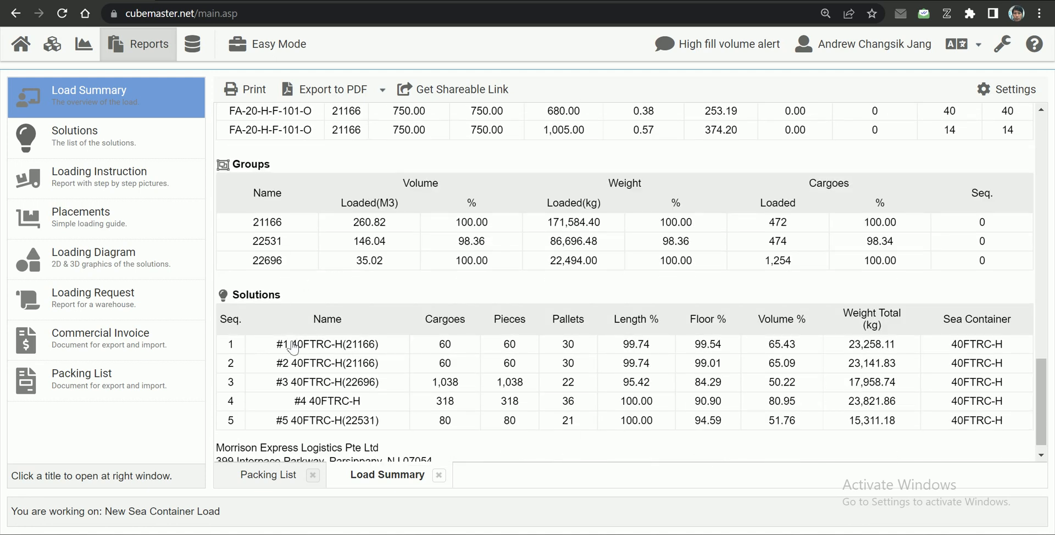
{"action": "double_click", "coordinate": [259, 222]}
{"action": "double_click", "coordinate": [267, 241]}
{"action": "double_click", "coordinate": [268, 258]}
{"action": "double_click", "coordinate": [267, 241]}
{"action": "double_click", "coordinate": [267, 222]}
{"action": "double_click", "coordinate": [268, 241]}
{"action": "double_click", "coordinate": [268, 260]}
{"action": "double_click", "coordinate": [268, 241]}
{"action": "double_click", "coordinate": [269, 223]}
{"action": "left_click", "coordinate": [345, 270]}
Open the Solutions report and review the load details of the first two containers, returning to container #1.
{"action": "left_click", "coordinate": [73, 142]}
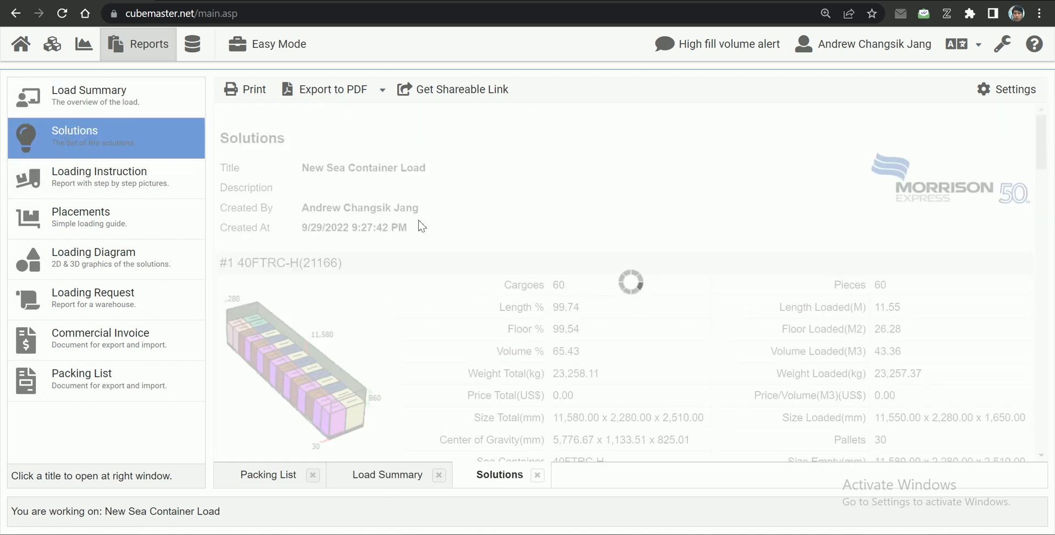
{"action": "scroll", "coordinate": [560, 326], "scroll_direction": "down", "scroll_amount": 8}
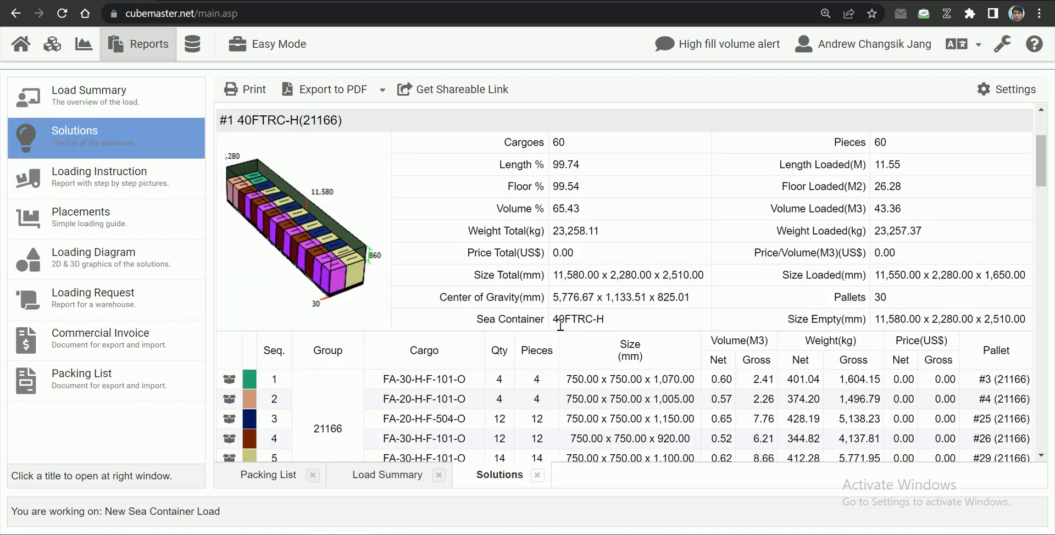
{"action": "scroll", "coordinate": [560, 328], "scroll_direction": "down", "scroll_amount": 8}
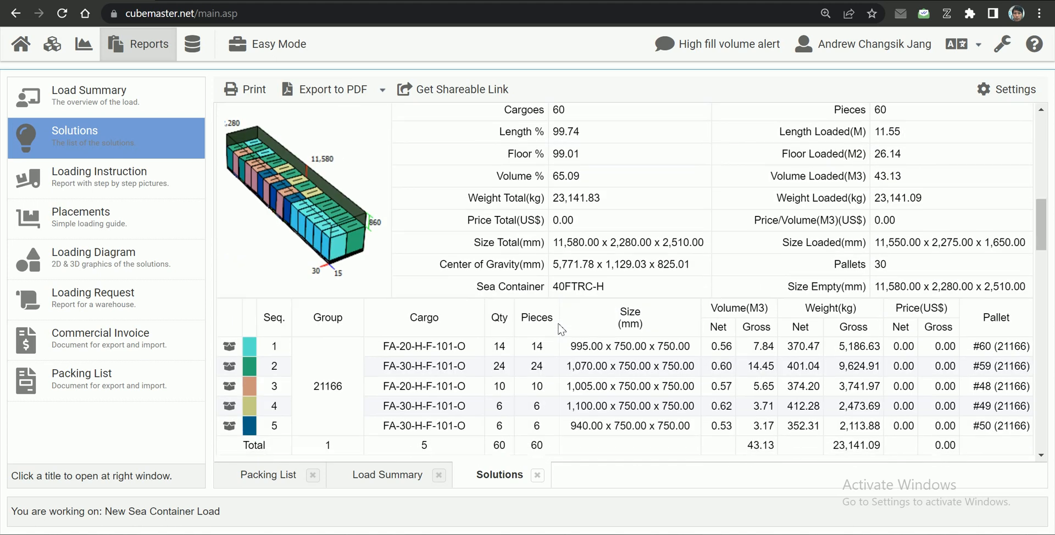
{"action": "scroll", "coordinate": [561, 329], "scroll_direction": "up", "scroll_amount": 10}
{"action": "scroll", "coordinate": [560, 327], "scroll_direction": "up", "scroll_amount": 3}
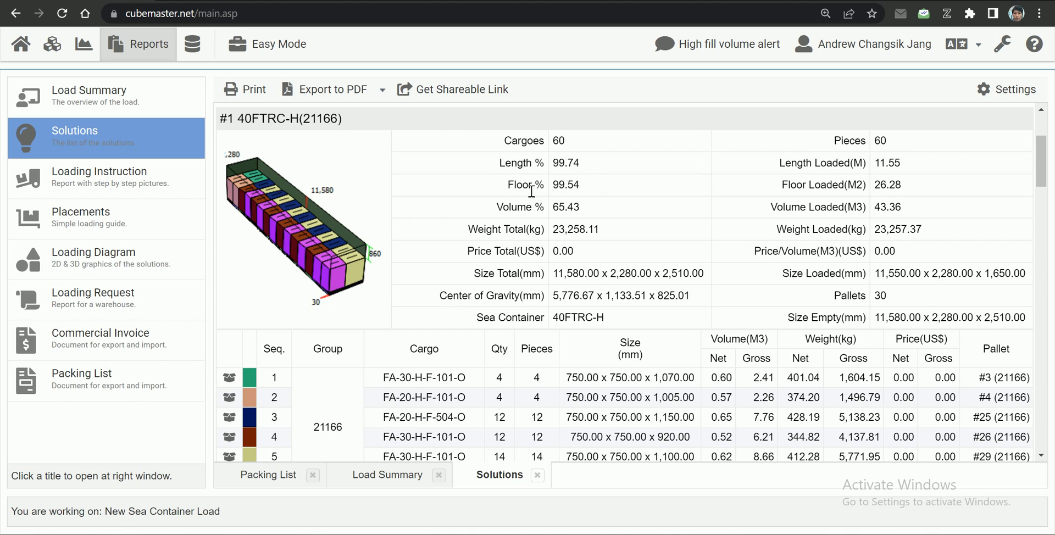
Examine container #1's volume percentage, loaded volume, total weight and loaded weight in the Solutions report.
{"action": "double_click", "coordinate": [520, 207]}
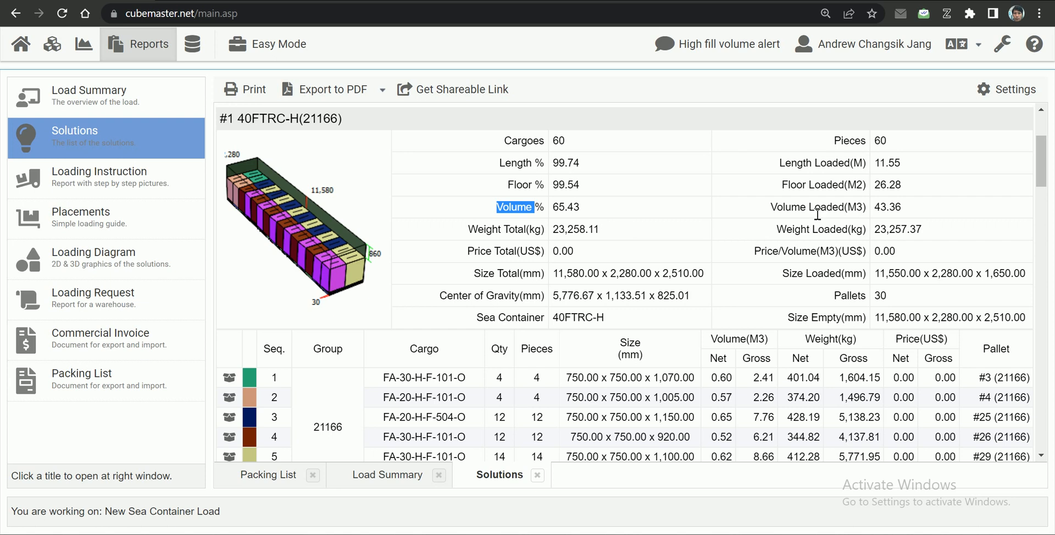
{"action": "double_click", "coordinate": [817, 211]}
{"action": "double_click", "coordinate": [785, 209]}
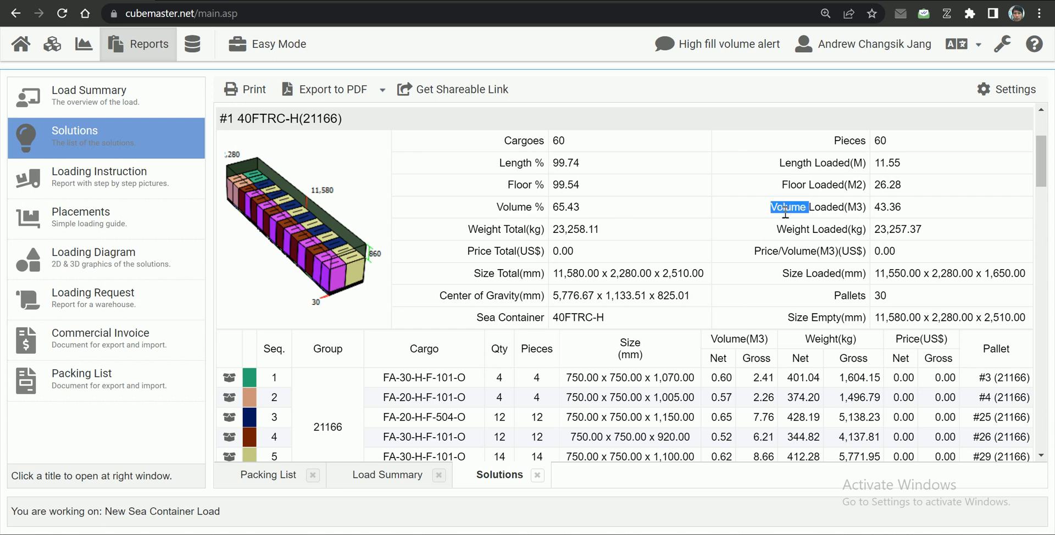
{"action": "double_click", "coordinate": [887, 208]}
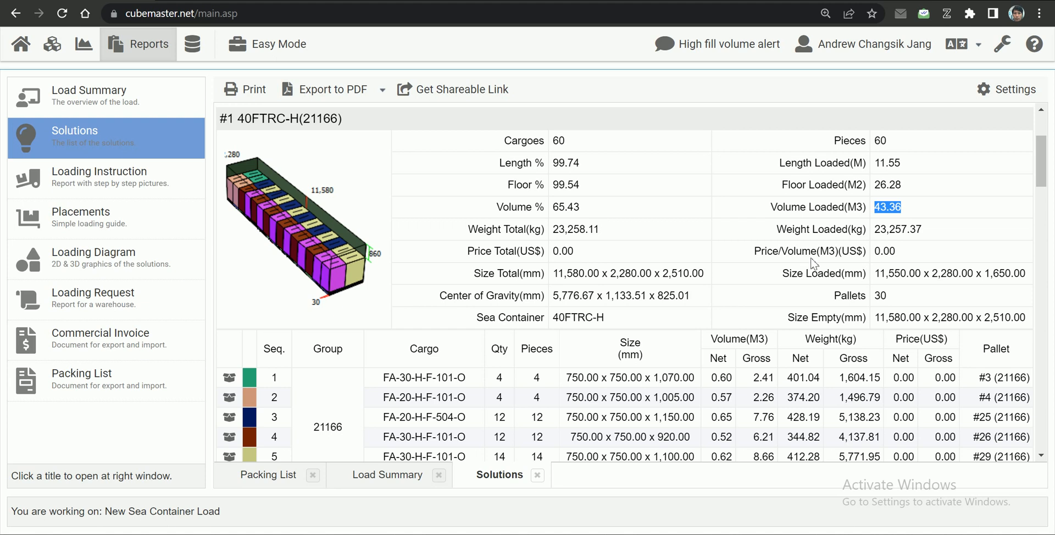
{"action": "double_click", "coordinate": [528, 231]}
{"action": "double_click", "coordinate": [844, 231]}
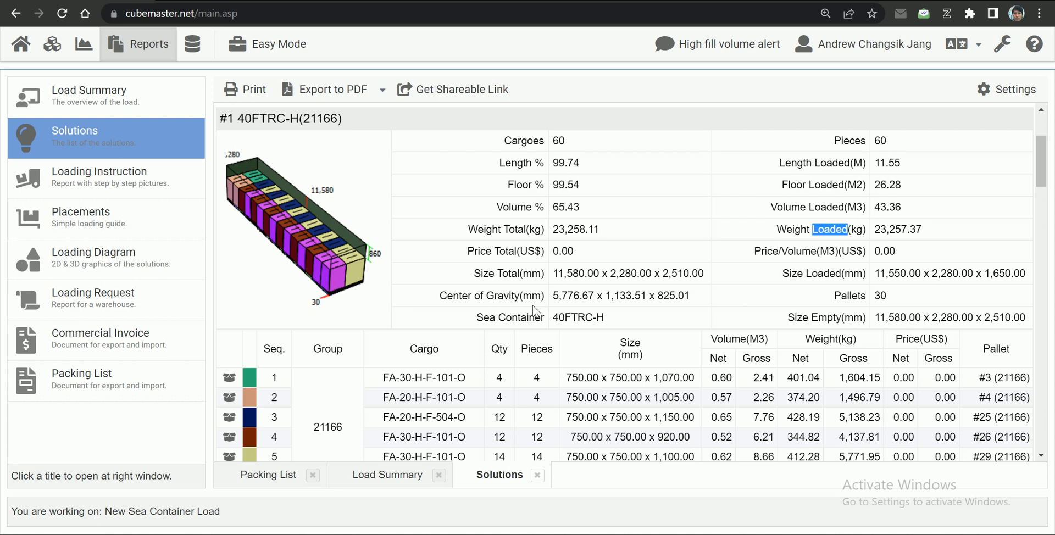
Examine the first cargo row of container #1, FA-30-H-F-101-O, for its size, gross volume and gross weight.
{"action": "scroll", "coordinate": [443, 327], "scroll_direction": "down", "scroll_amount": 1}
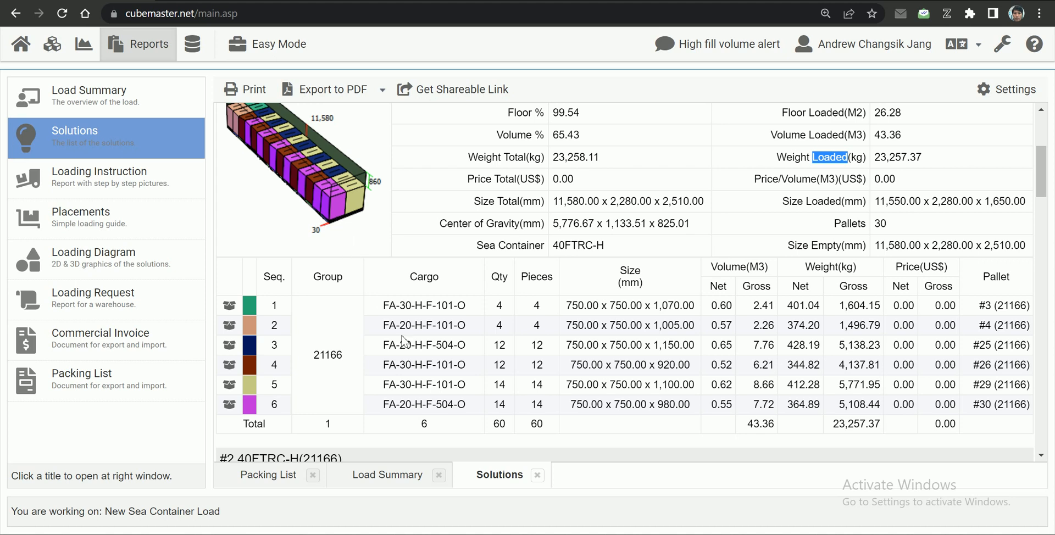
{"action": "triple_click", "coordinate": [416, 305]}
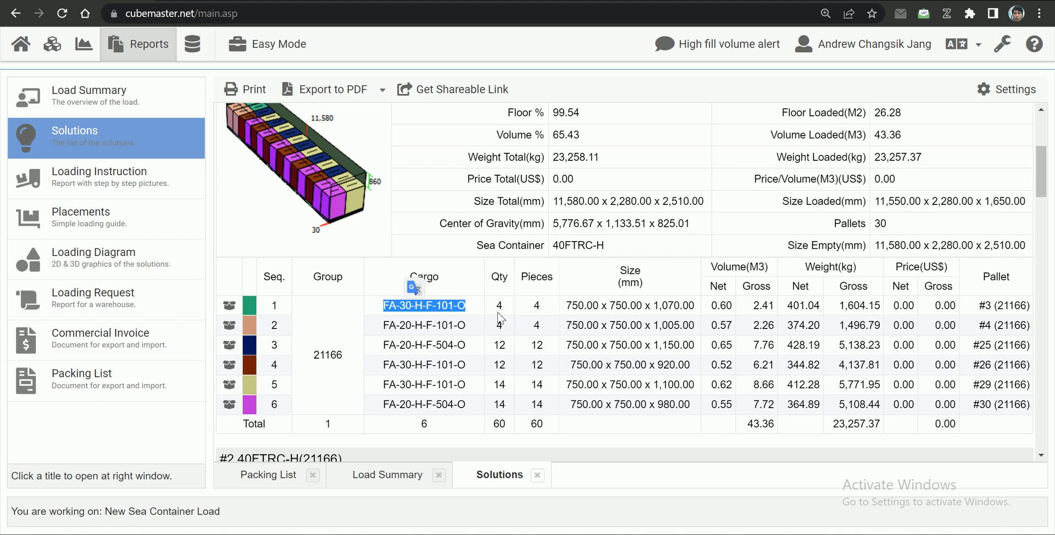
{"action": "left_click_drag", "start_coordinate": [567, 305], "coordinate": [693, 311]}
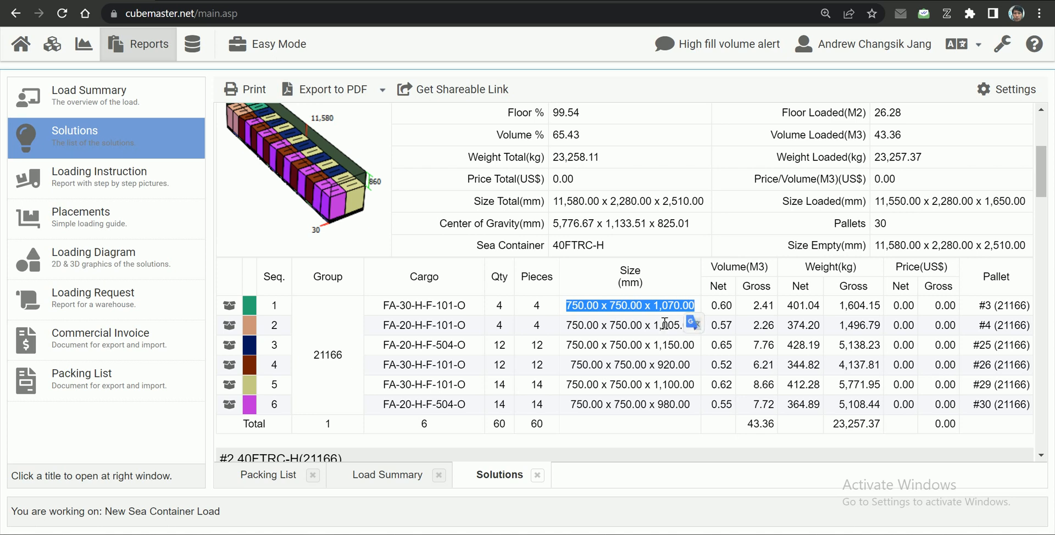
{"action": "double_click", "coordinate": [757, 305]}
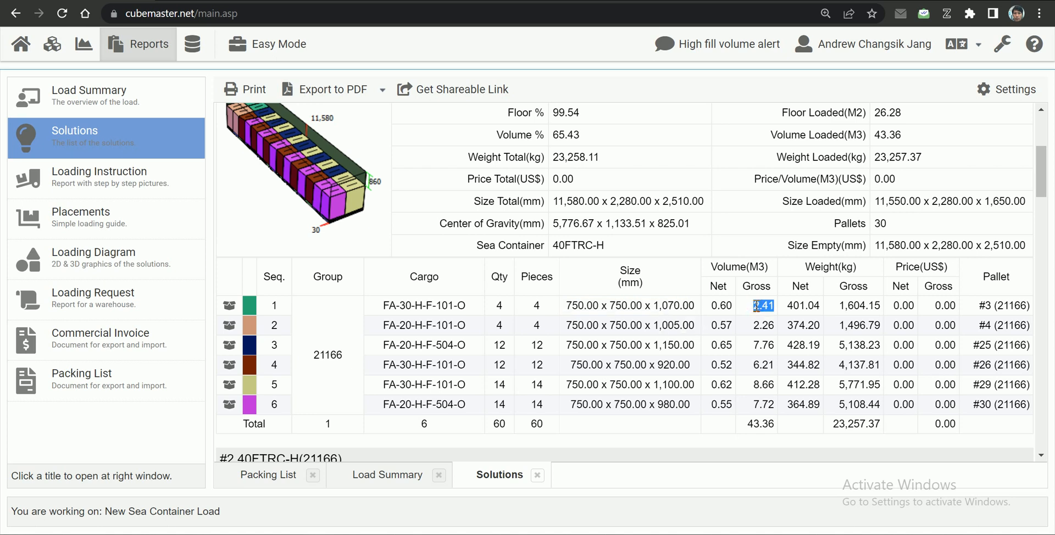
{"action": "double_click", "coordinate": [857, 306]}
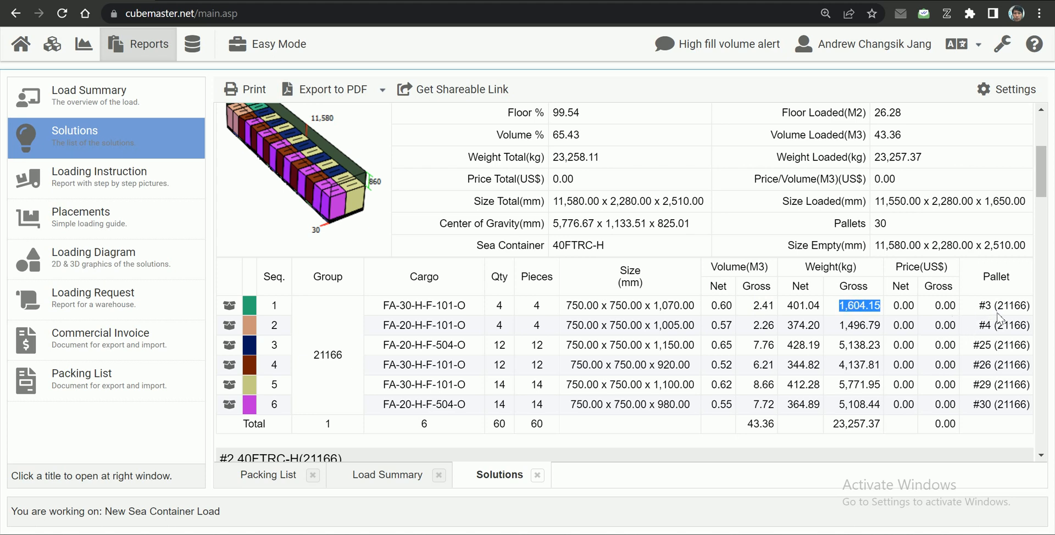
Review the load details and cargo tables of containers #2 to #5 in the Solutions report.
{"action": "scroll", "coordinate": [1000, 311], "scroll_direction": "down", "scroll_amount": 10}
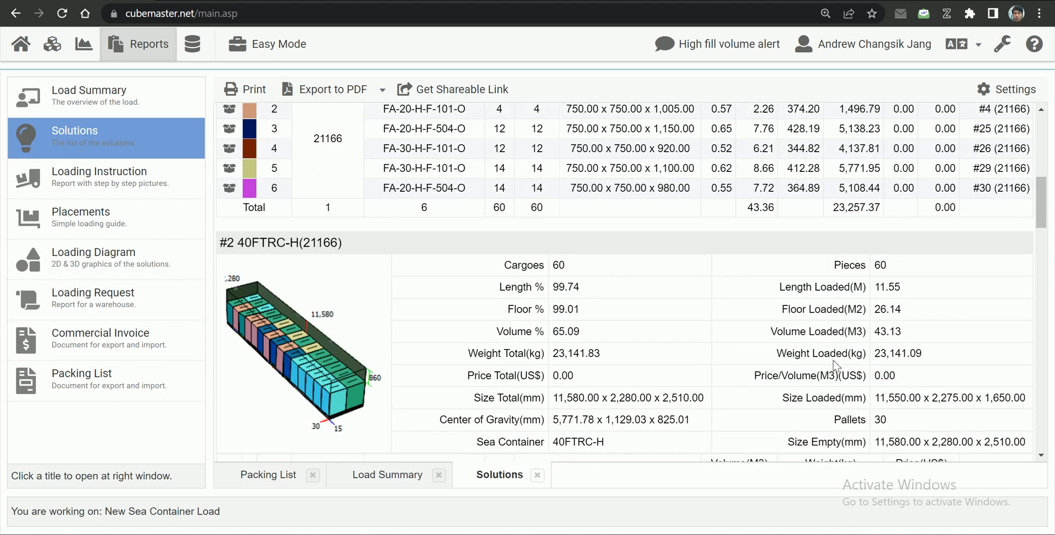
{"action": "scroll", "coordinate": [834, 364], "scroll_direction": "down", "scroll_amount": 15}
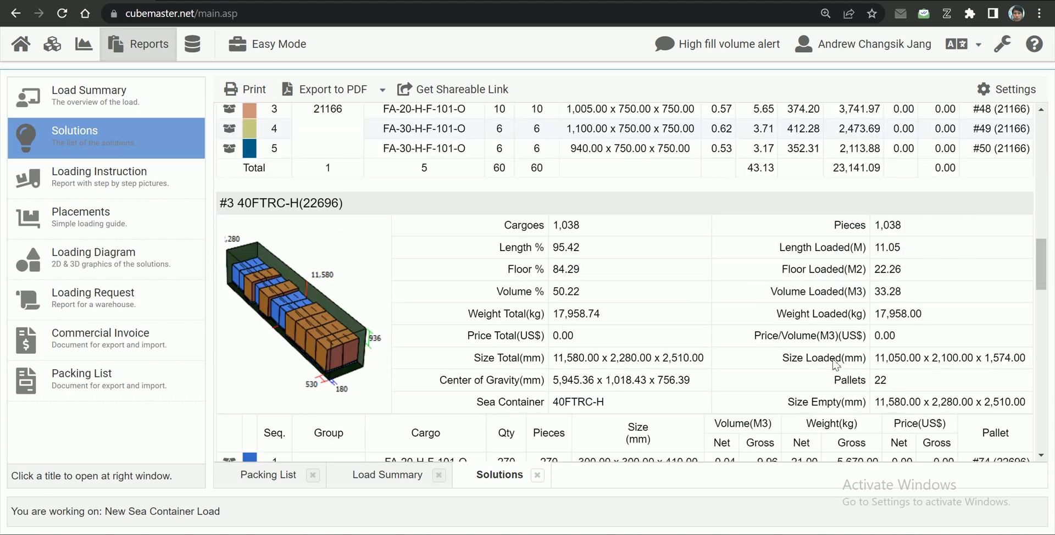
{"action": "scroll", "coordinate": [787, 329], "scroll_direction": "down", "scroll_amount": 4}
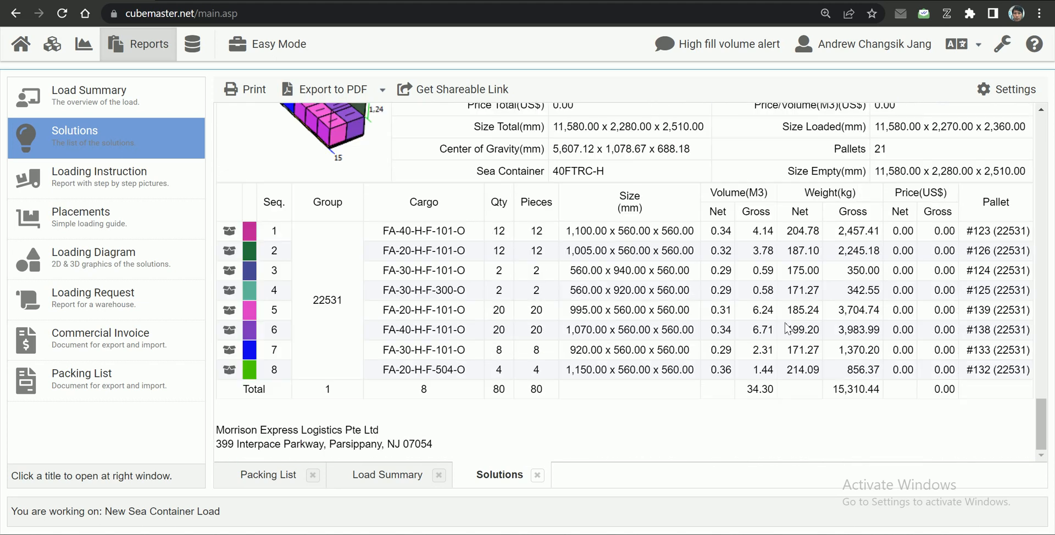
{"action": "scroll", "coordinate": [786, 328], "scroll_direction": "up", "scroll_amount": 6}
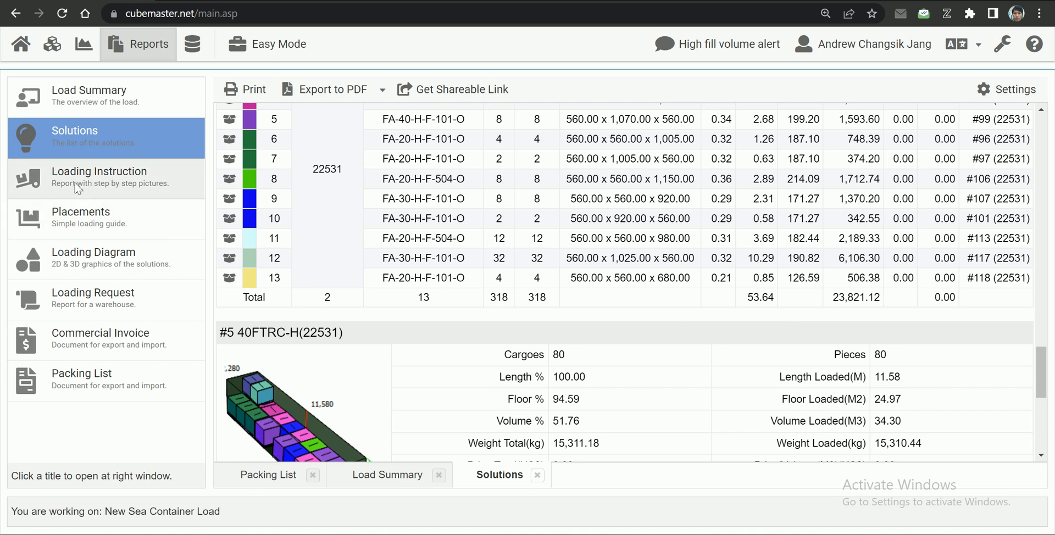
Open the Loading Instruction report and review container #1's loading pictures for steps 1 to 8 with their pallet diagrams.
{"action": "left_click", "coordinate": [106, 184]}
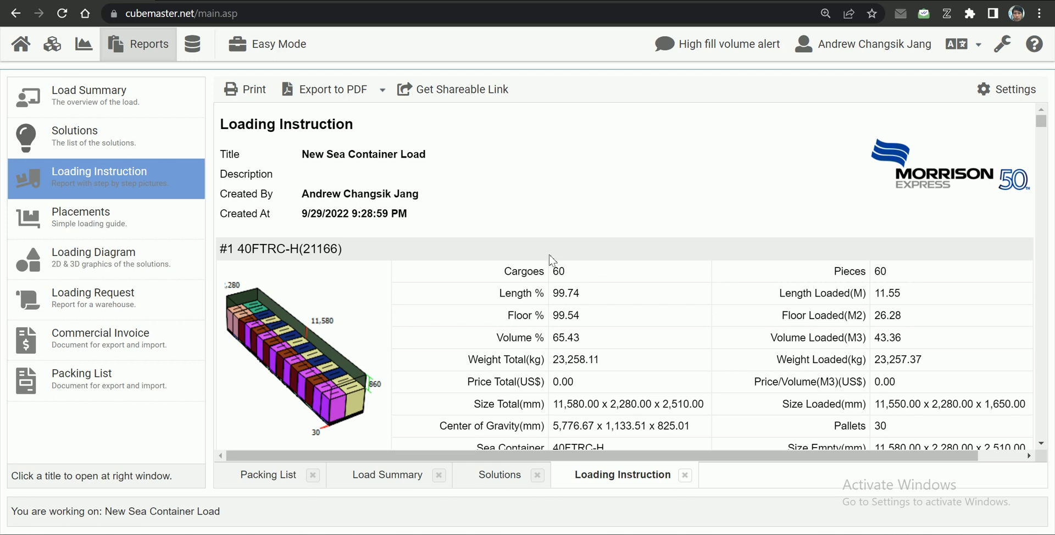
{"action": "scroll", "coordinate": [551, 261], "scroll_direction": "down", "scroll_amount": 3}
{"action": "scroll", "coordinate": [551, 261], "scroll_direction": "down", "scroll_amount": 5}
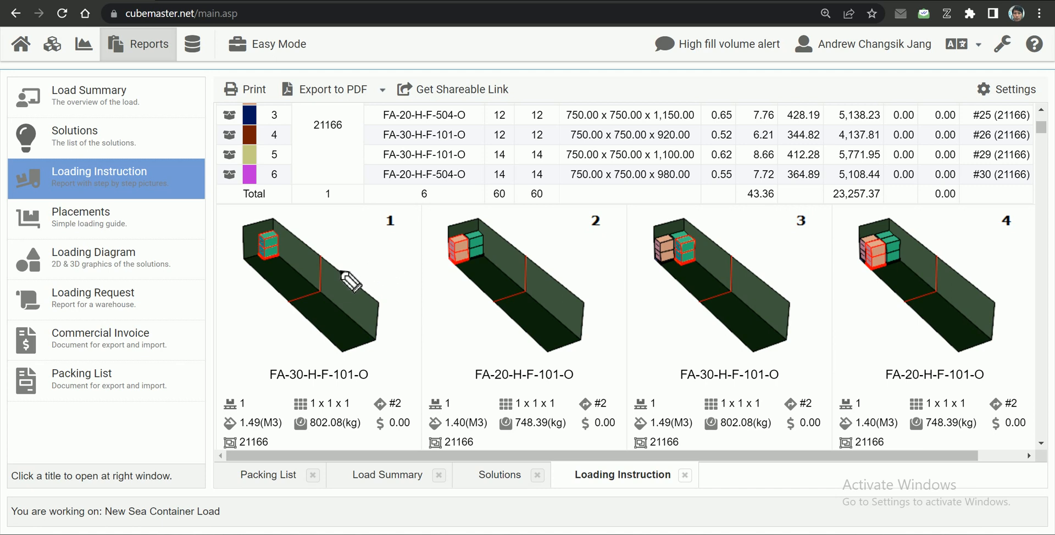
{"action": "mouse_move", "coordinate": [342, 256]}
{"action": "left_mouse_down"}
{"action": "mouse_move", "coordinate": [1001, 265]}
{"action": "mouse_move", "coordinate": [943, 301]}
{"action": "left_mouse_up"}
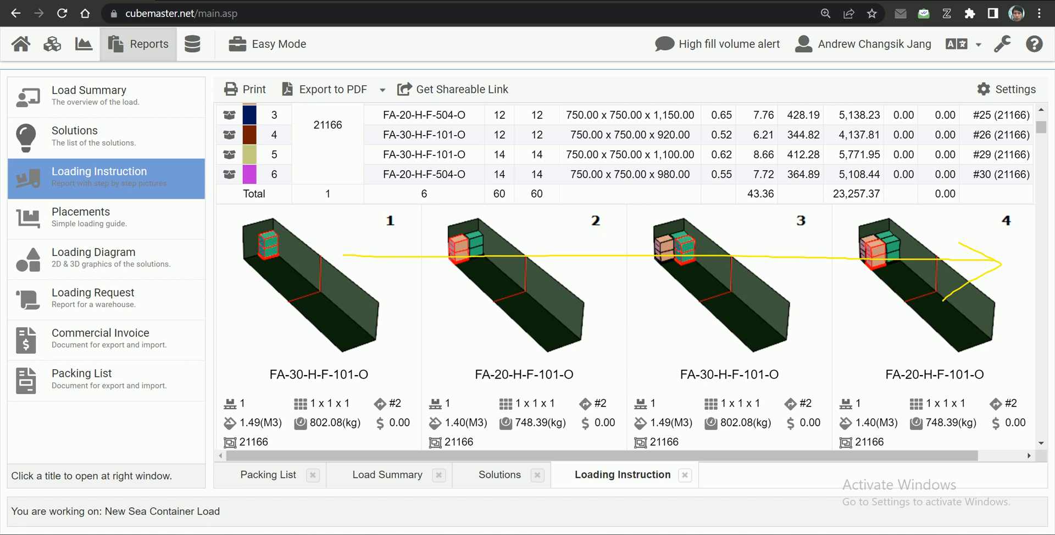
{"action": "scroll", "coordinate": [546, 385], "scroll_direction": "down", "scroll_amount": 6}
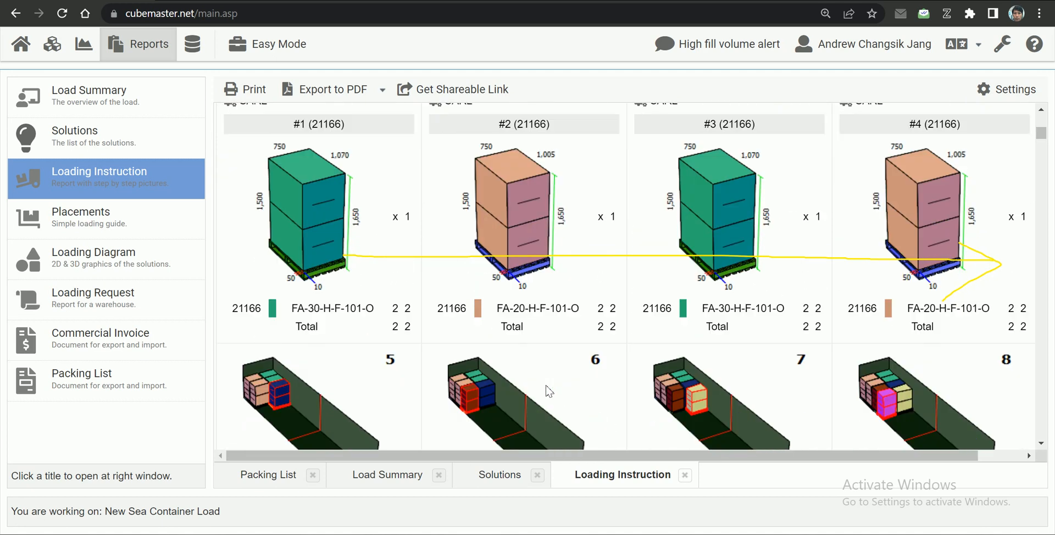
{"action": "scroll", "coordinate": [546, 384], "scroll_direction": "down", "scroll_amount": 3}
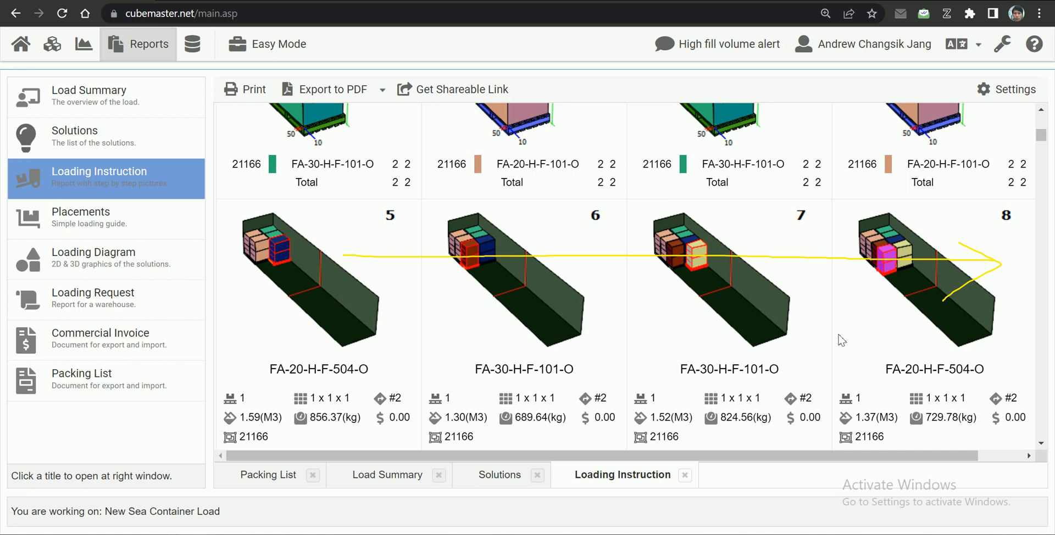
{"action": "scroll", "coordinate": [840, 338], "scroll_direction": "down", "scroll_amount": 5}
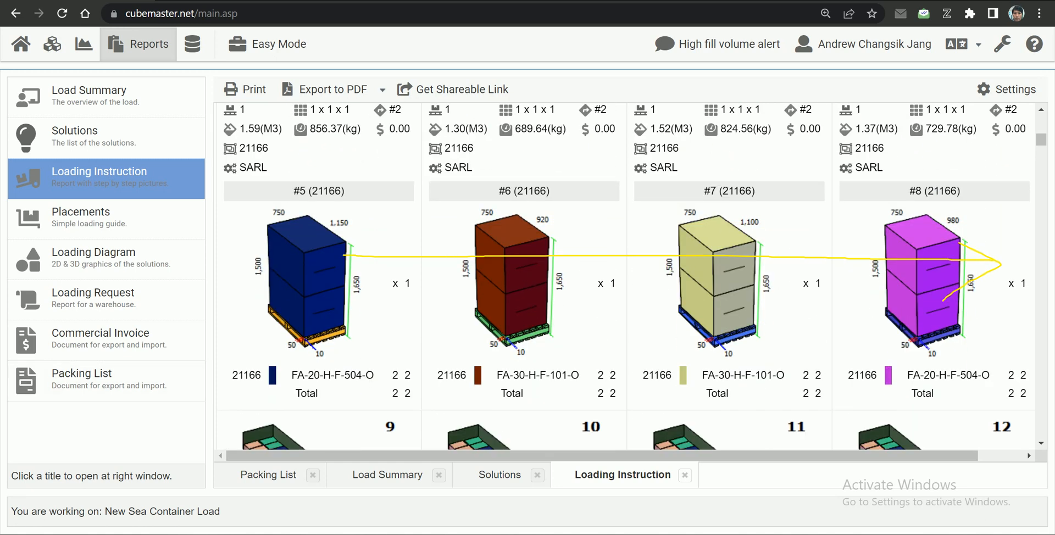
Examine the diagram of pallet #5 (21166) and match it to its position in loading step 5.
{"action": "key", "text": "Escape"}
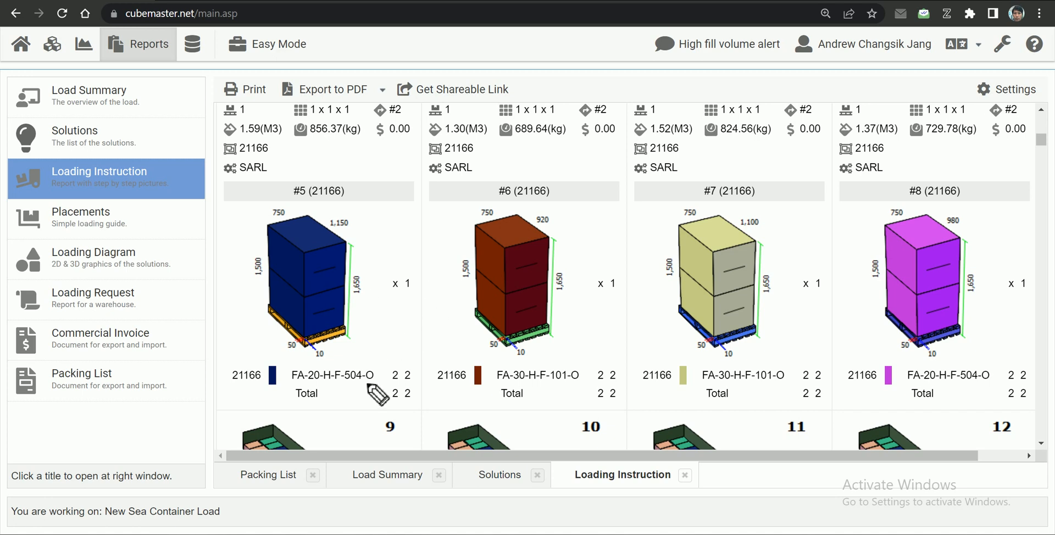
{"action": "mouse_move", "coordinate": [269, 186]}
{"action": "left_mouse_down"}
{"action": "mouse_move", "coordinate": [236, 202]}
{"action": "mouse_move", "coordinate": [216, 247]}
{"action": "mouse_move", "coordinate": [244, 382]}
{"action": "mouse_move", "coordinate": [378, 402]}
{"action": "mouse_move", "coordinate": [430, 248]}
{"action": "mouse_move", "coordinate": [318, 189]}
{"action": "mouse_move", "coordinate": [278, 187]}
{"action": "left_mouse_up"}
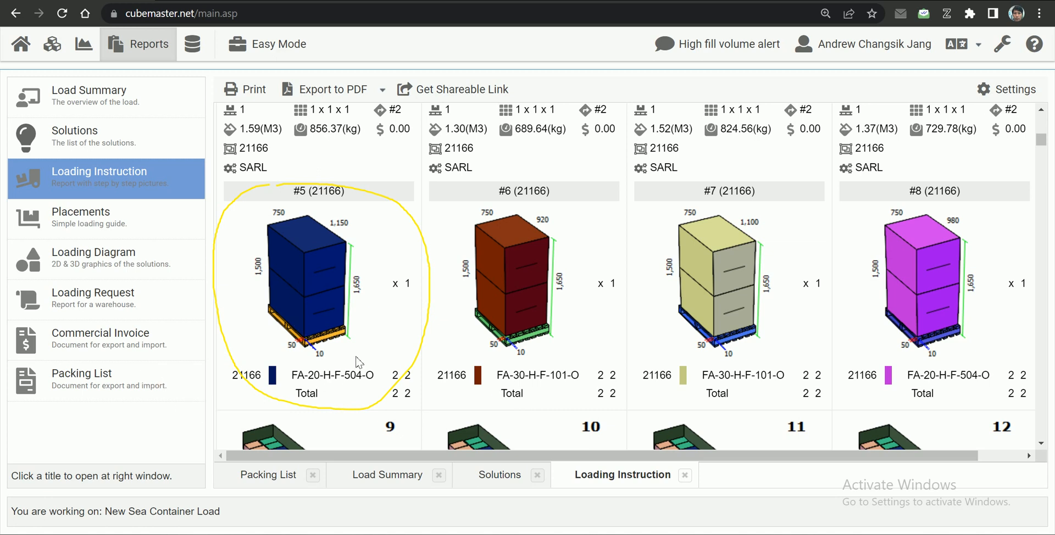
{"action": "scroll", "coordinate": [358, 362], "scroll_direction": "up", "scroll_amount": 4}
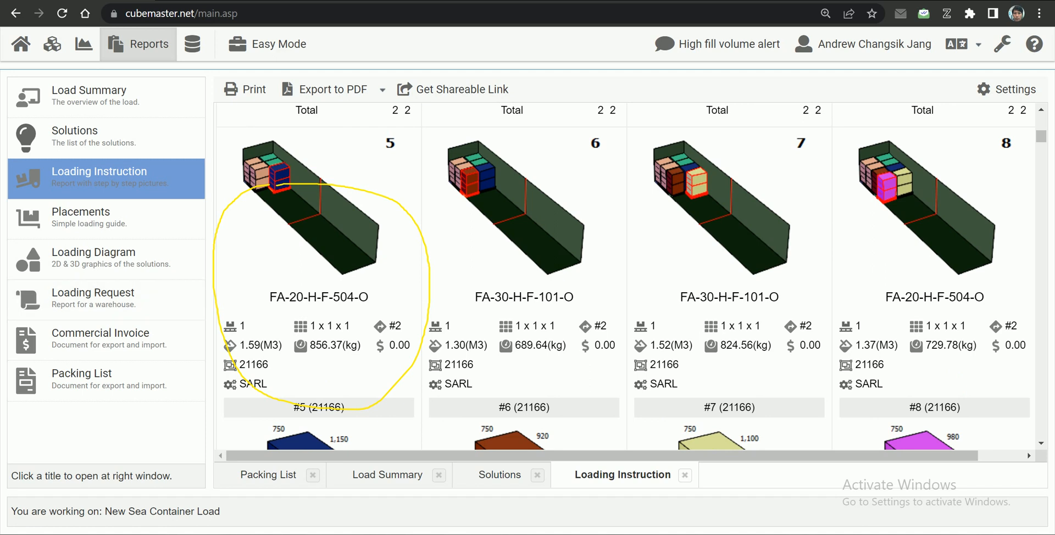
{"action": "key", "text": "ctrl+shift+7"}
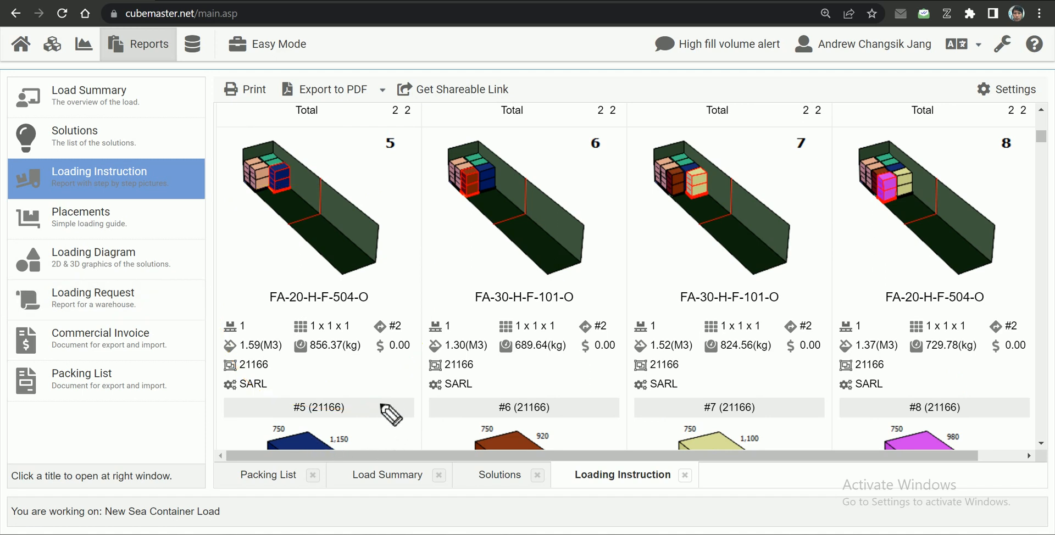
{"action": "mouse_move", "coordinate": [392, 428]}
{"action": "left_mouse_down"}
{"action": "mouse_move", "coordinate": [274, 439]}
{"action": "mouse_move", "coordinate": [395, 439]}
{"action": "mouse_move", "coordinate": [371, 404]}
{"action": "mouse_move", "coordinate": [349, 269]}
{"action": "mouse_move", "coordinate": [283, 196]}
{"action": "mouse_move", "coordinate": [285, 208]}
{"action": "mouse_move", "coordinate": [303, 199]}
{"action": "left_mouse_up"}
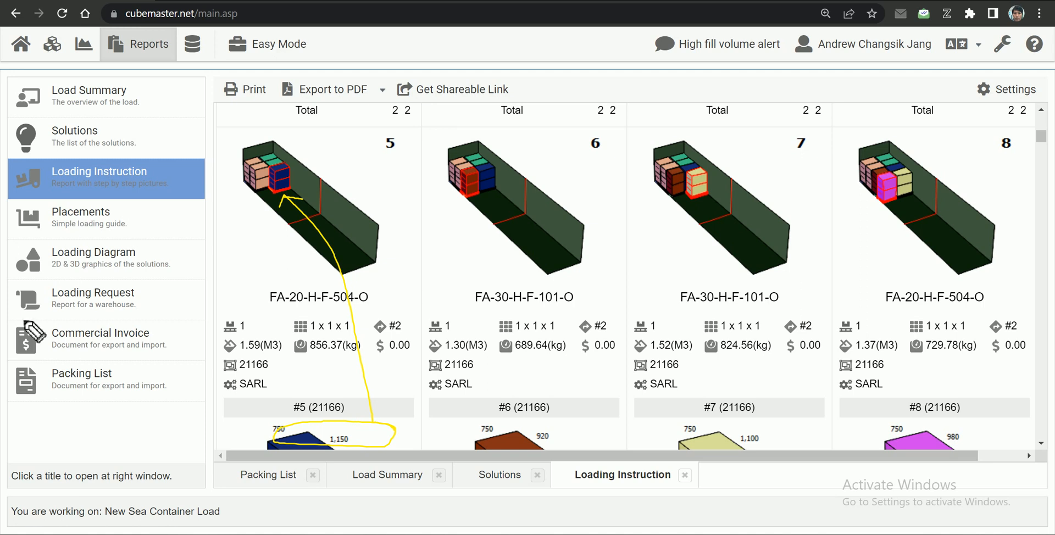
{"action": "key", "text": "e"}
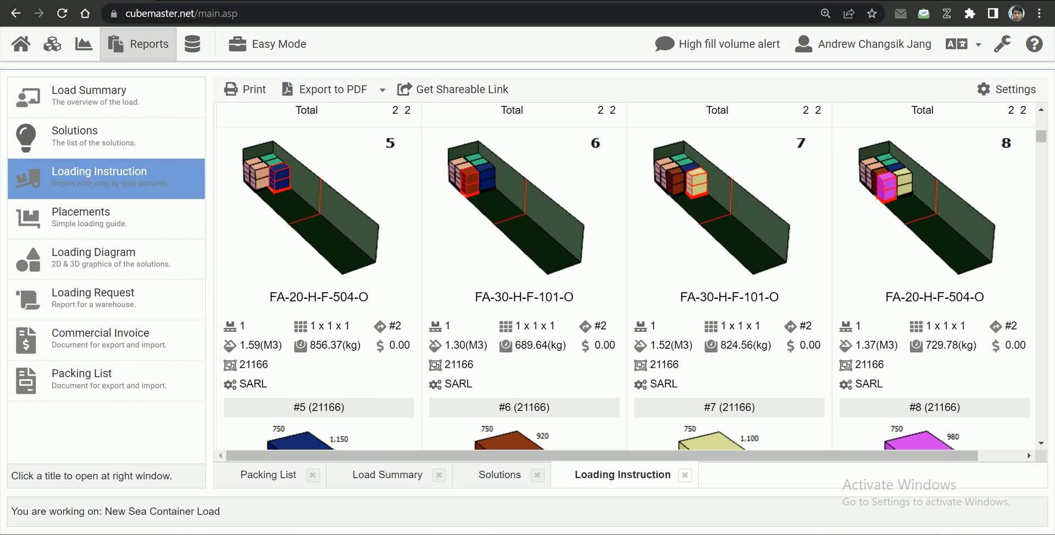
Follow container #1's remaining loading steps in the Loading Instruction report, from step 9 to step 30.
{"action": "scroll", "coordinate": [494, 284], "scroll_direction": "down", "scroll_amount": 12}
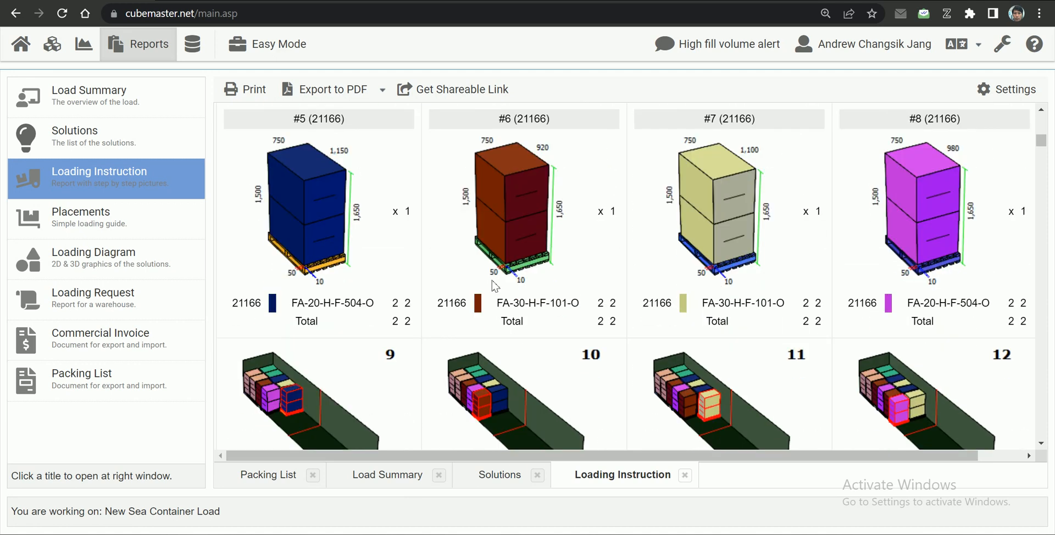
{"action": "scroll", "coordinate": [493, 283], "scroll_direction": "down", "scroll_amount": 10}
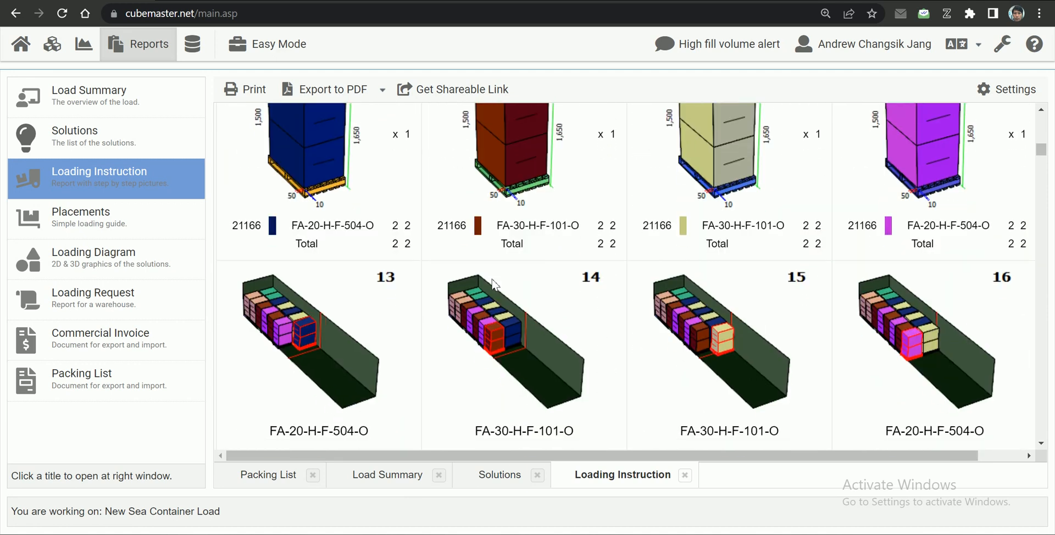
{"action": "scroll", "coordinate": [493, 283], "scroll_direction": "down", "scroll_amount": 10}
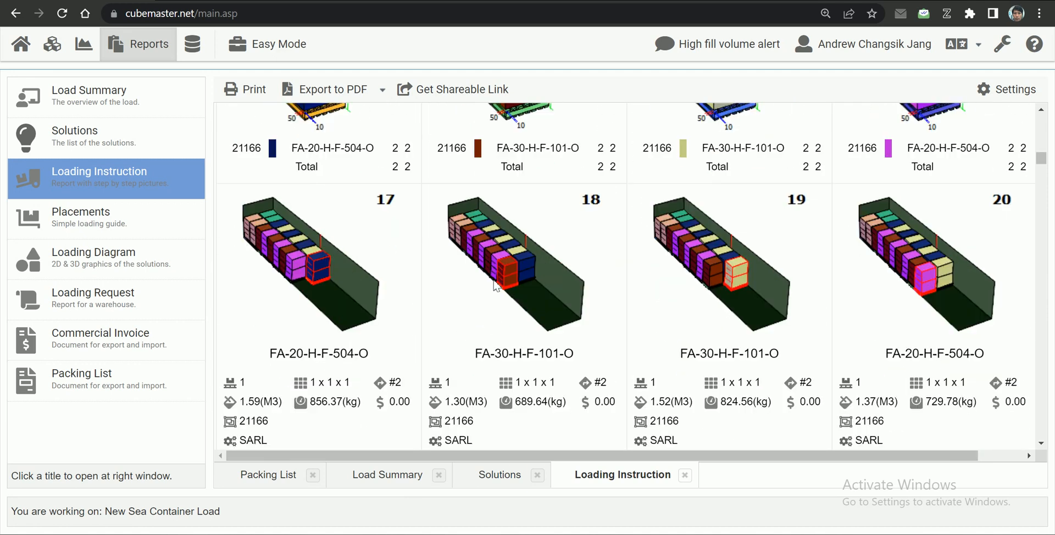
{"action": "scroll", "coordinate": [493, 284], "scroll_direction": "down", "scroll_amount": 10}
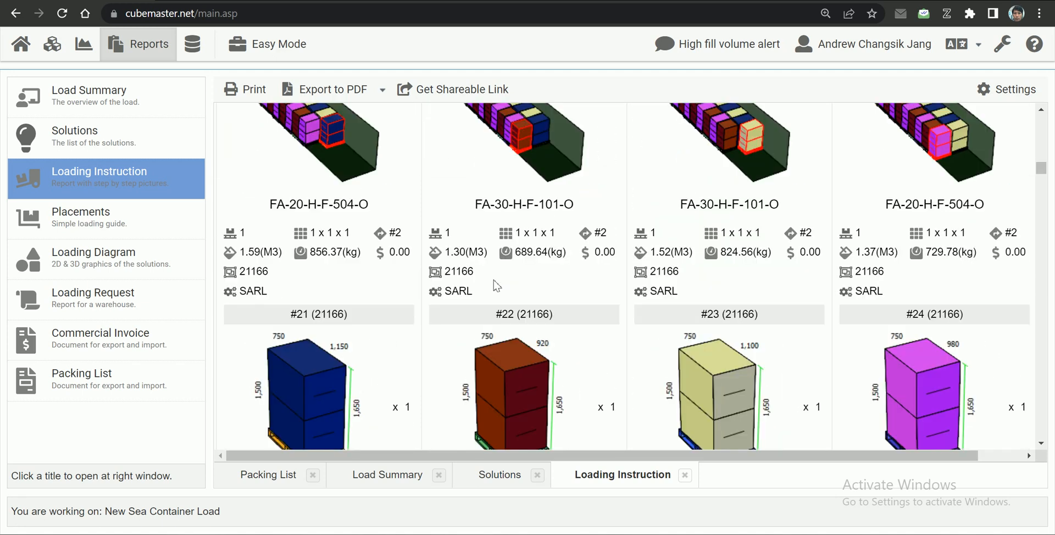
{"action": "scroll", "coordinate": [494, 284], "scroll_direction": "down", "scroll_amount": 10}
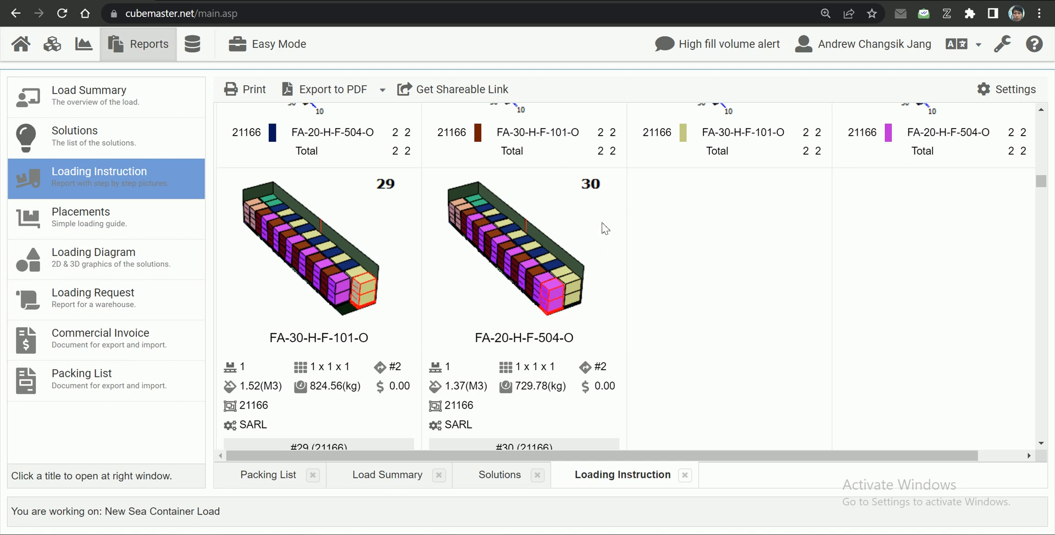
Review container #2's load details, cargo table and loading pictures through step 12 in the Loading Instruction report.
{"action": "scroll", "coordinate": [586, 318], "scroll_direction": "down", "scroll_amount": 3}
{"action": "scroll", "coordinate": [587, 318], "scroll_direction": "down", "scroll_amount": 5}
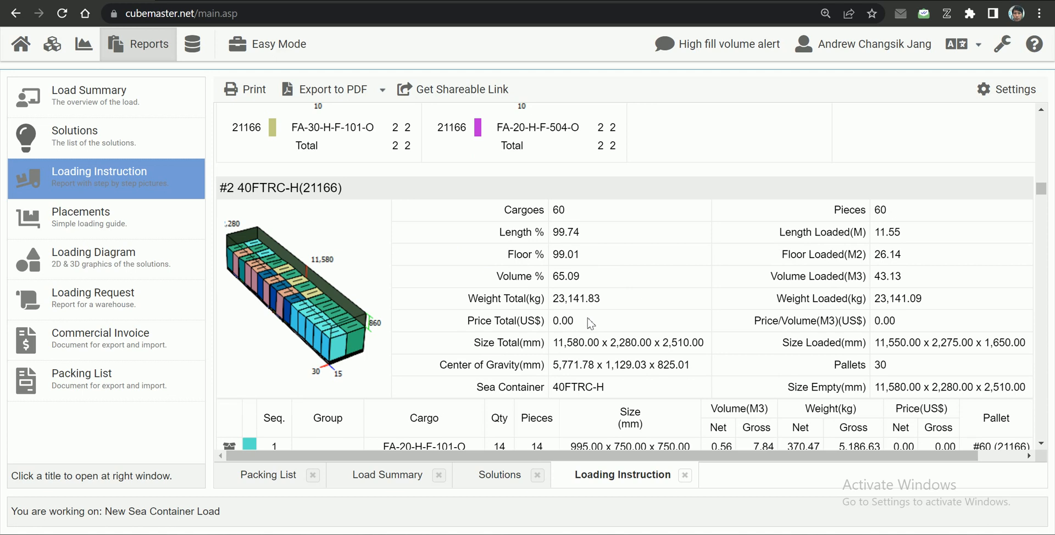
{"action": "scroll", "coordinate": [590, 320], "scroll_direction": "down", "scroll_amount": 10}
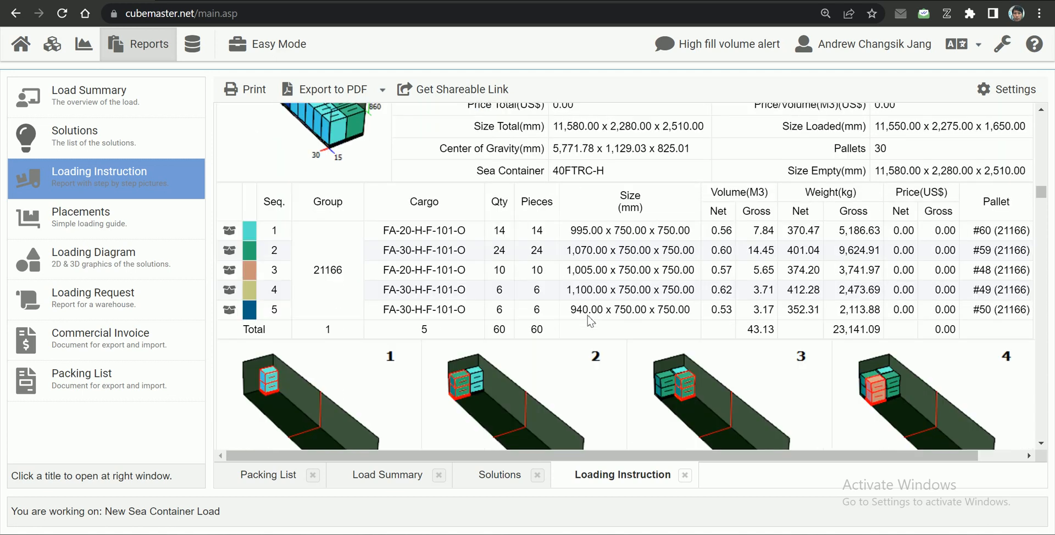
{"action": "scroll", "coordinate": [589, 320], "scroll_direction": "down", "scroll_amount": 12}
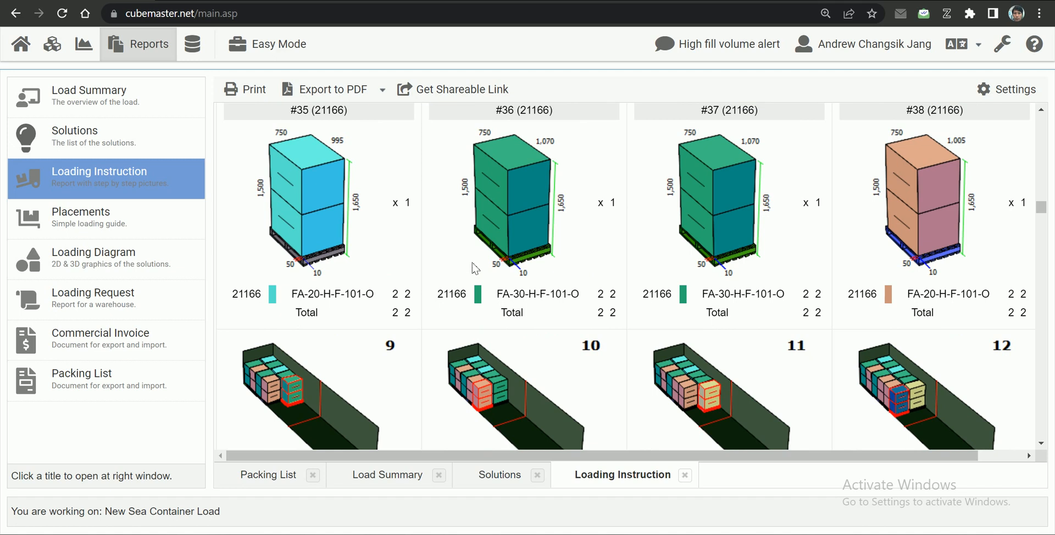
Look through the opening pages of the Loading Instruction report's print preview, close it without saving, and check the PDF export options.
{"action": "left_click", "coordinate": [255, 93]}
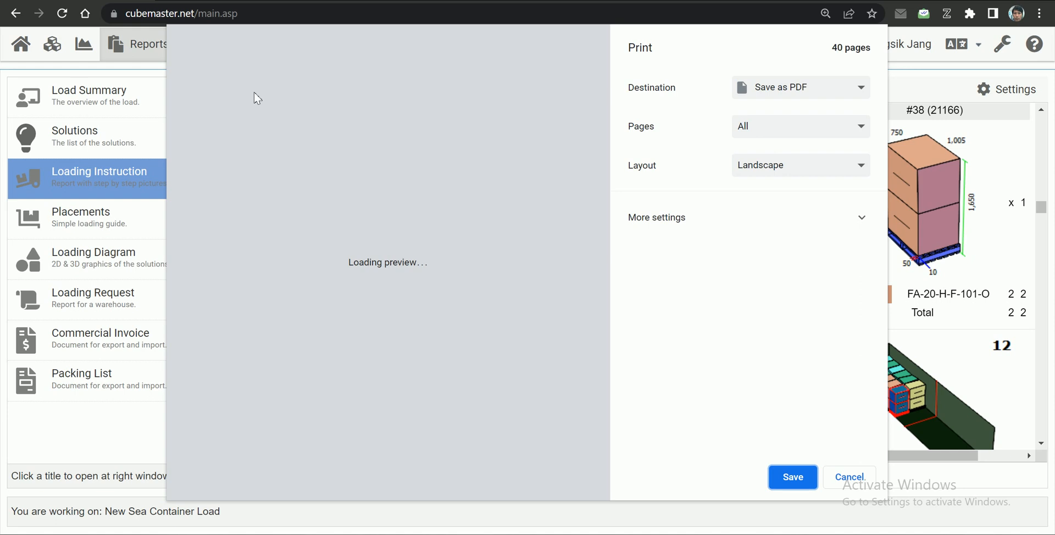
{"action": "scroll", "coordinate": [405, 290], "scroll_direction": "down", "scroll_amount": 10}
{"action": "scroll", "coordinate": [405, 291], "scroll_direction": "down", "scroll_amount": 5}
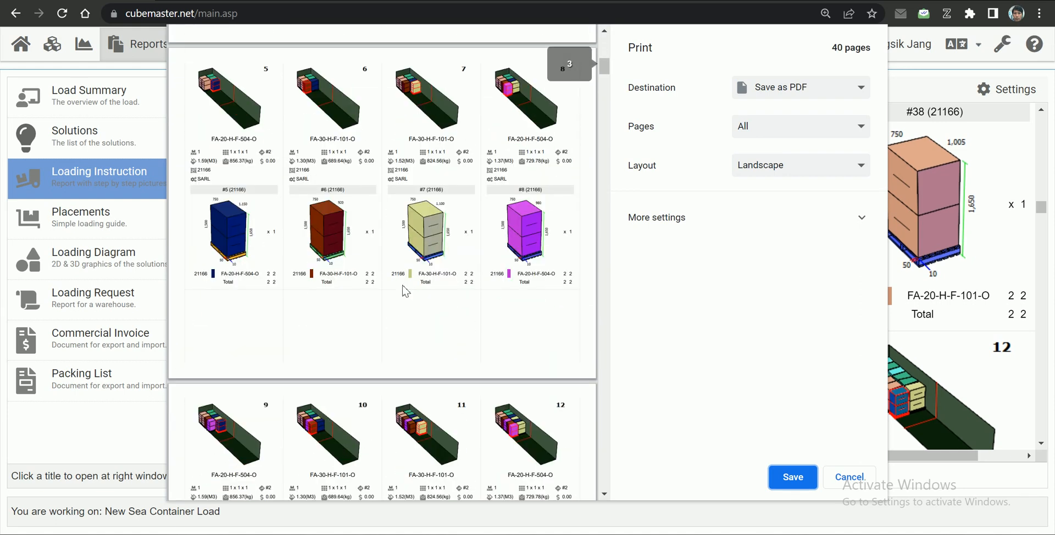
{"action": "scroll", "coordinate": [406, 291], "scroll_direction": "down", "scroll_amount": 9}
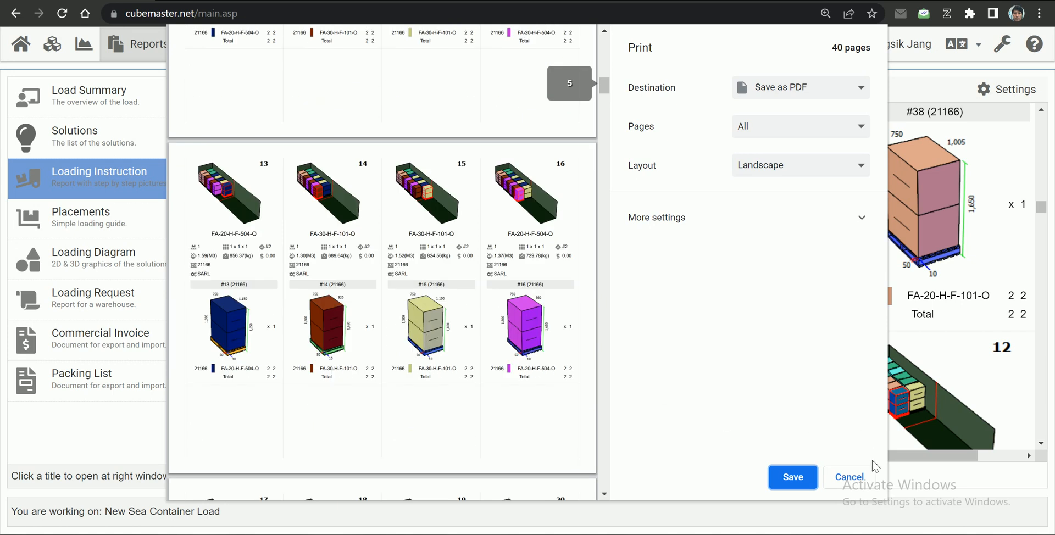
{"action": "left_click", "coordinate": [850, 477]}
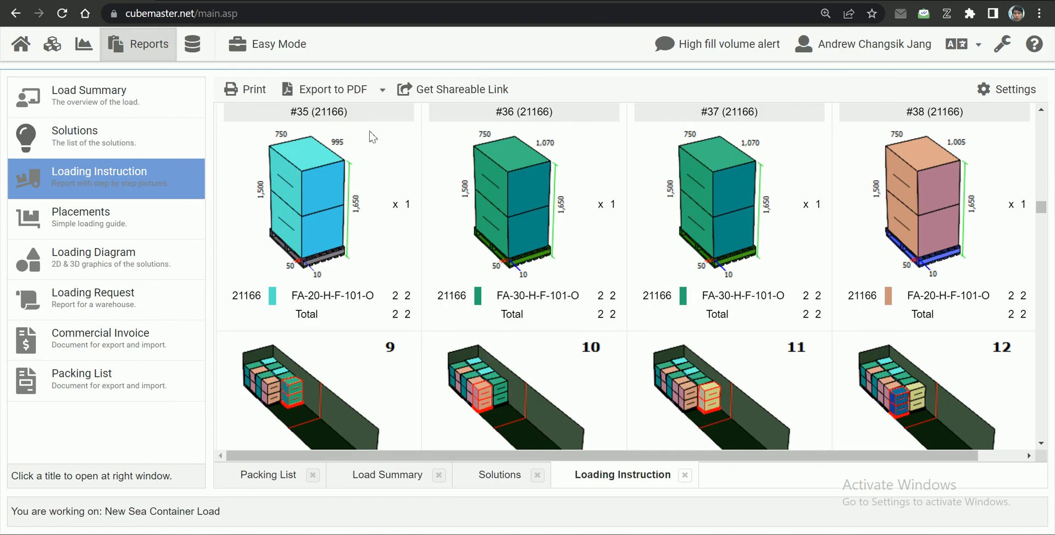
{"action": "left_click", "coordinate": [382, 90]}
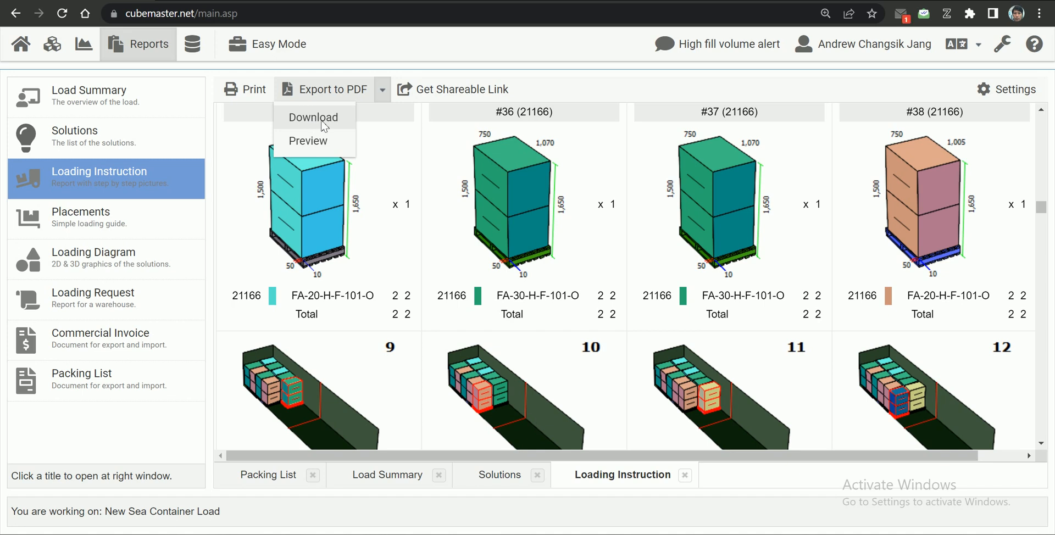
Set the report's shareable link to Metric (Cm + Kg) units and the Korean language.
{"action": "left_click", "coordinate": [432, 92]}
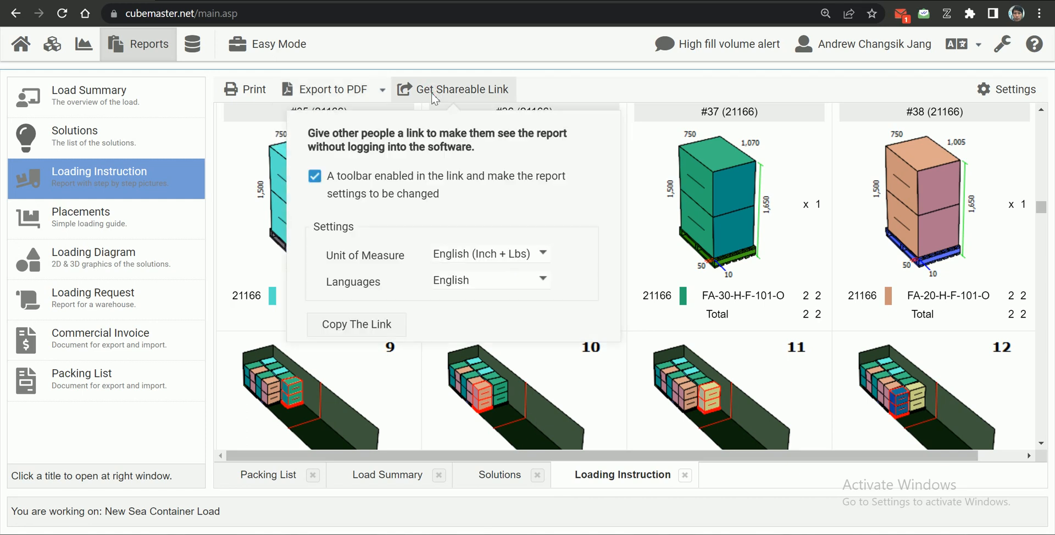
{"action": "left_click", "coordinate": [511, 255]}
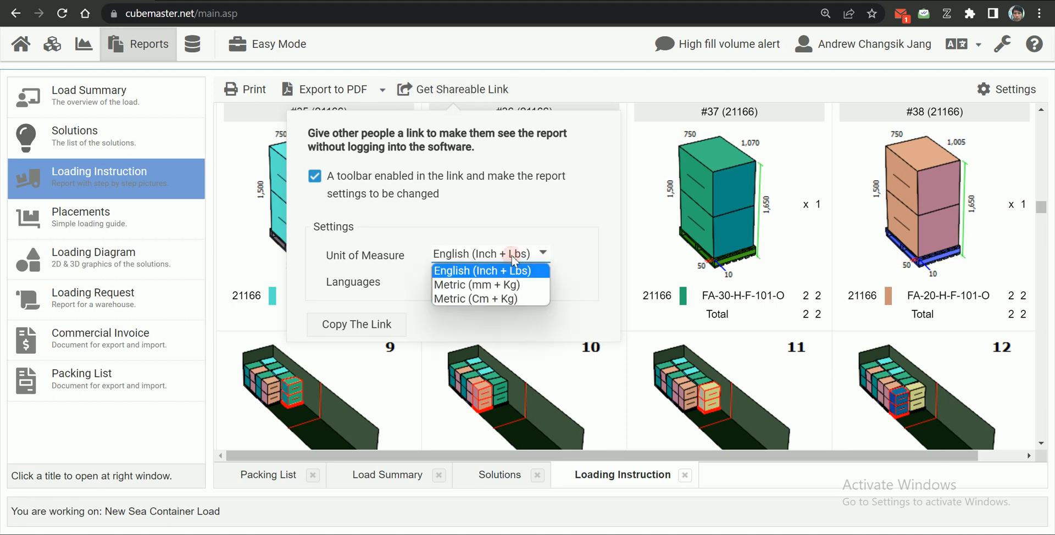
{"action": "left_click", "coordinate": [505, 298]}
{"action": "left_click", "coordinate": [498, 282]}
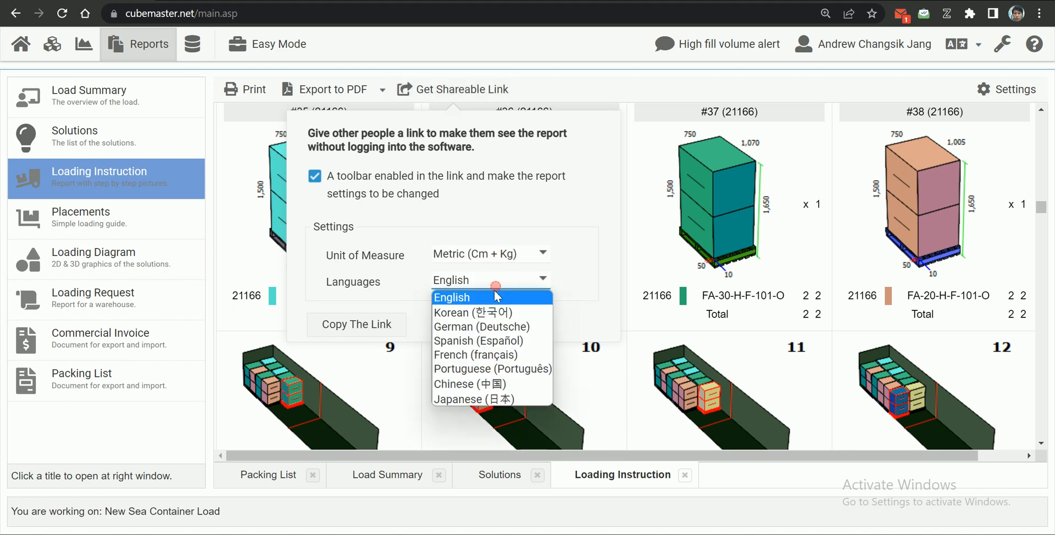
{"action": "left_click", "coordinate": [494, 312]}
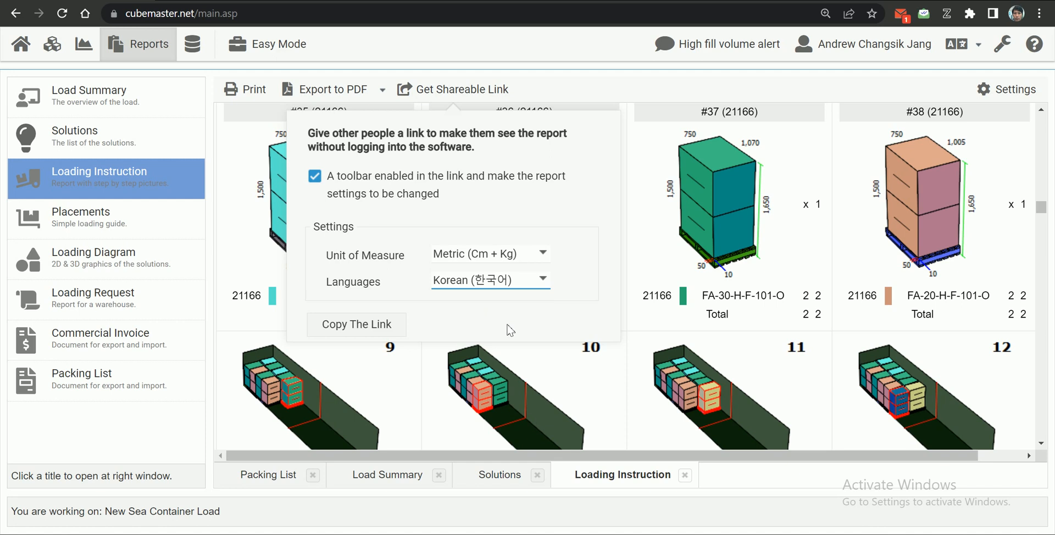
Copy the shareable link, saving the load as New Sea Container Load and overwriting the existing load with that title.
{"action": "left_click", "coordinate": [368, 327]}
{"action": "left_click", "coordinate": [448, 329]}
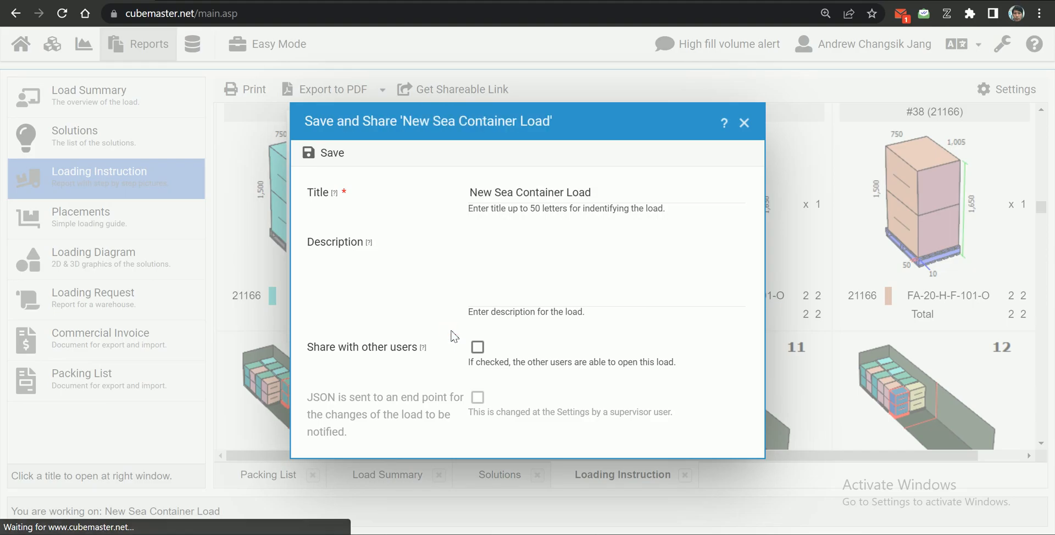
{"action": "left_click", "coordinate": [333, 153]}
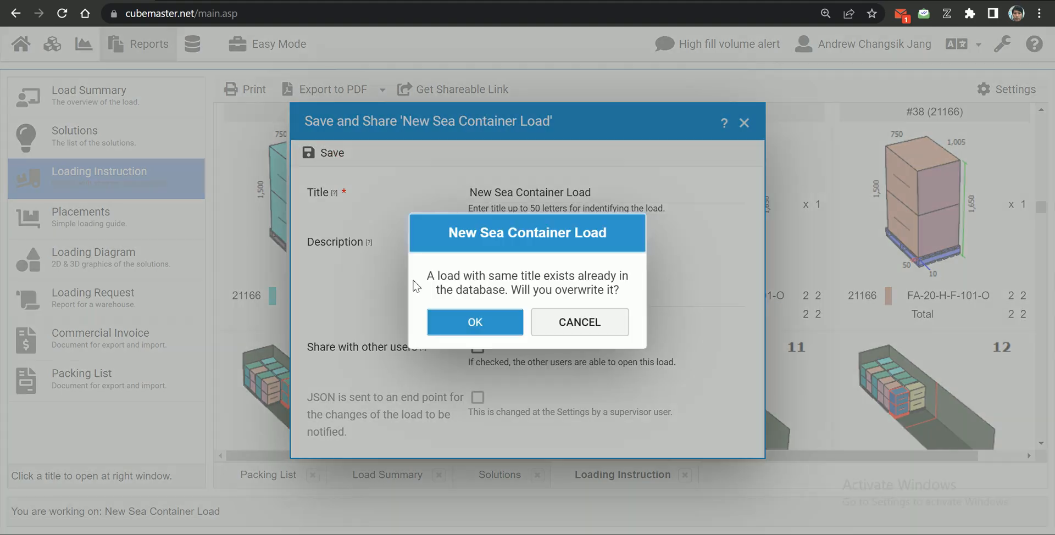
{"action": "left_click", "coordinate": [490, 325]}
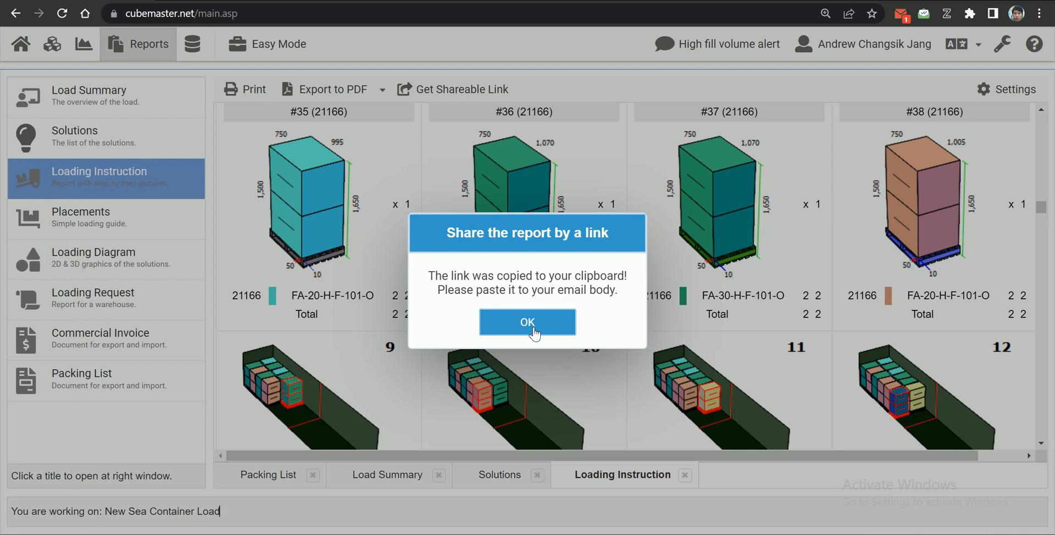
{"action": "left_click", "coordinate": [535, 332]}
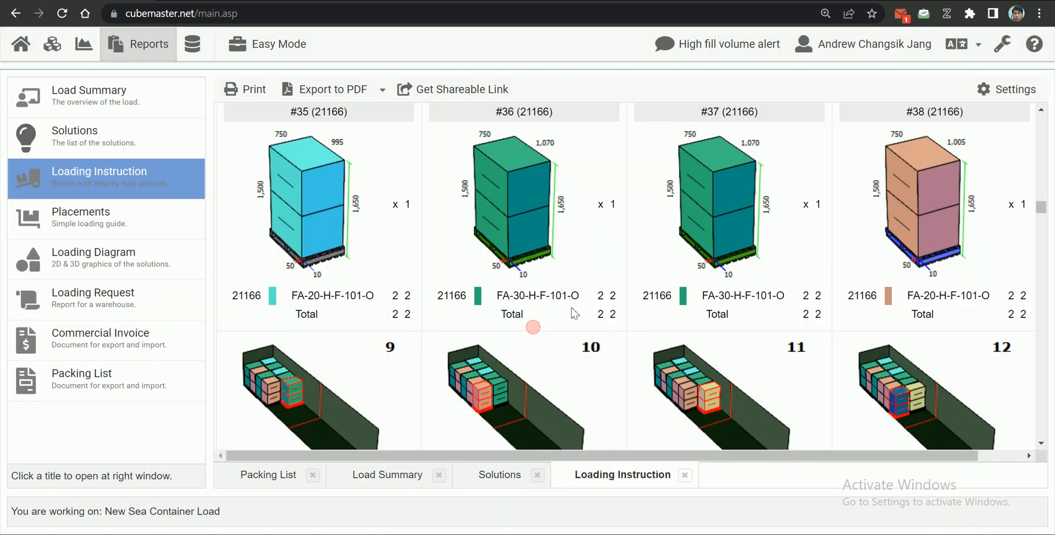
{"action": "scroll", "coordinate": [595, 302], "scroll_direction": "up", "scroll_amount": 5}
{"action": "scroll", "coordinate": [597, 315], "scroll_direction": "up", "scroll_amount": 10}
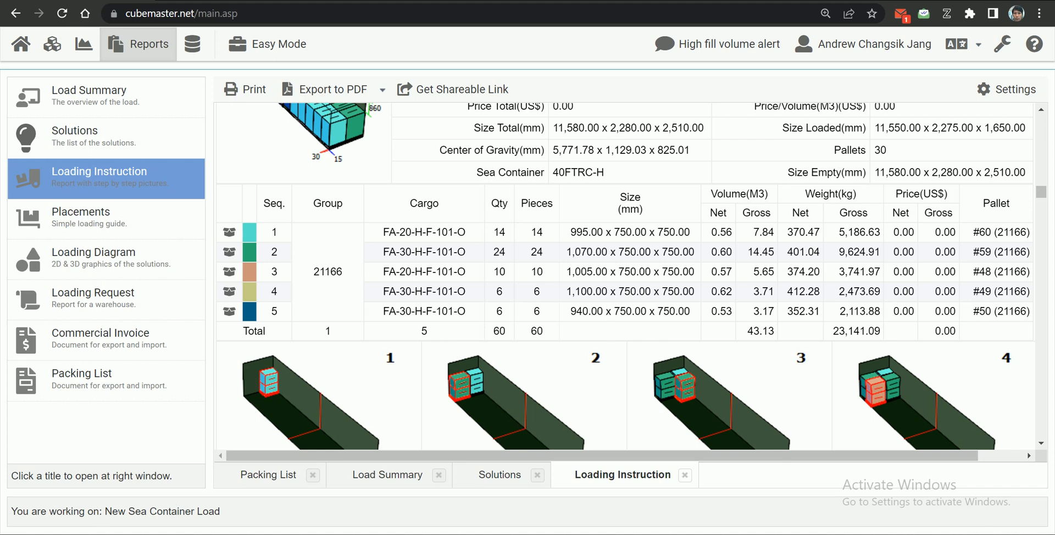
{"action": "key", "text": "super+s"}
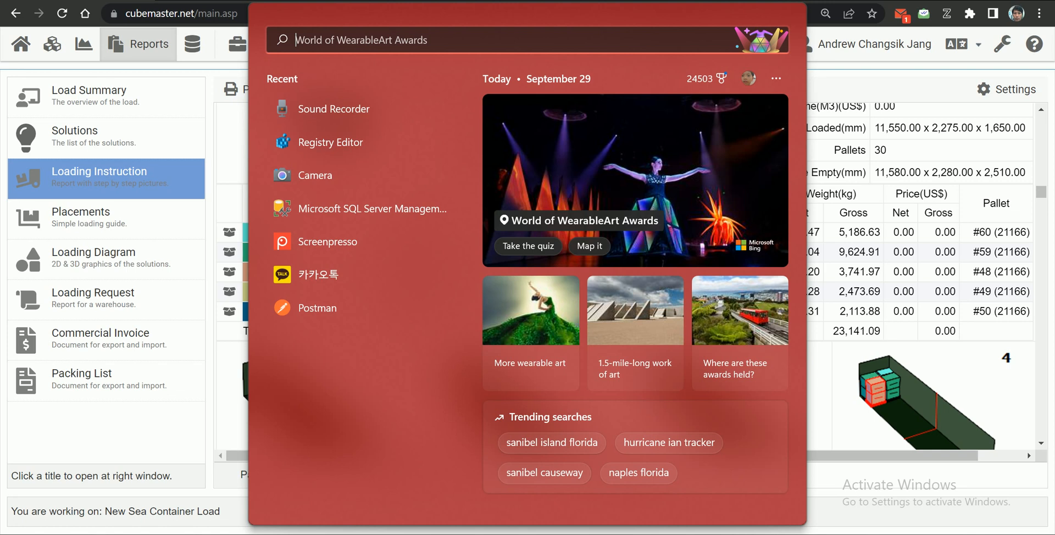
{"action": "key", "text": "super"}
{"action": "key", "text": "Escape"}
Switch to Microsoft Edge and open the copied shareable report link.
{"action": "key", "text": "super+d"}
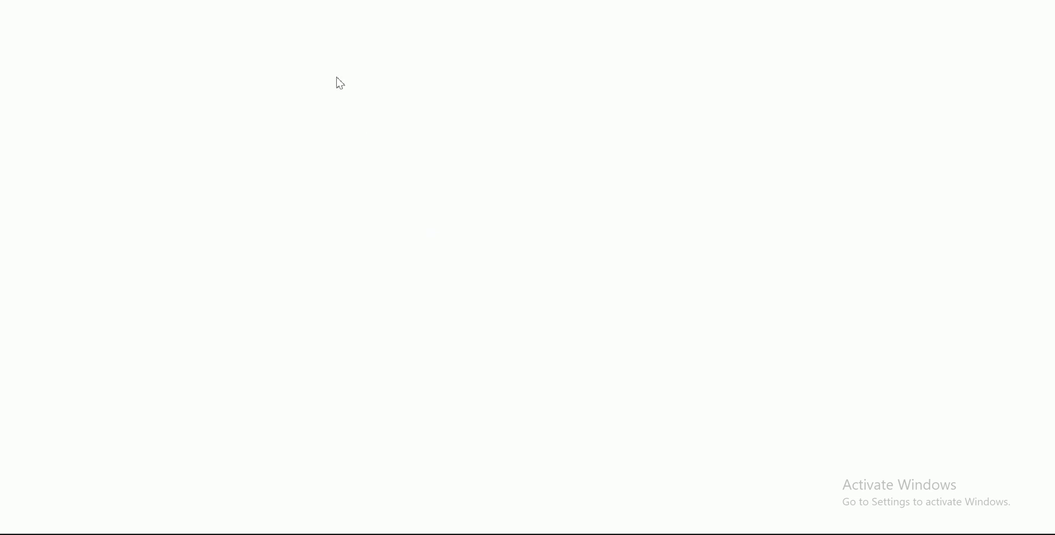
{"action": "left_click", "coordinate": [245, 13]}
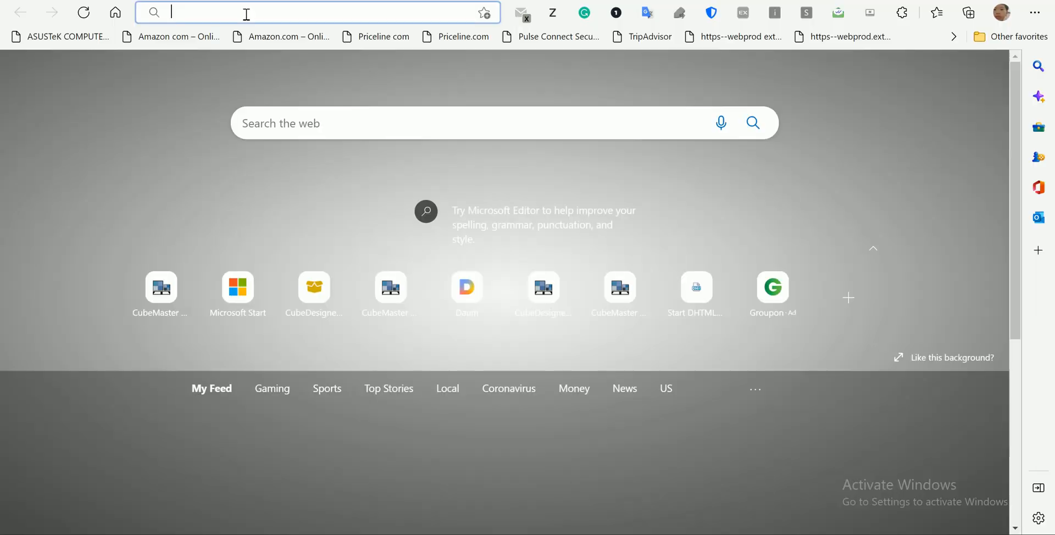
{"action": "key", "text": "ctrl+v"}
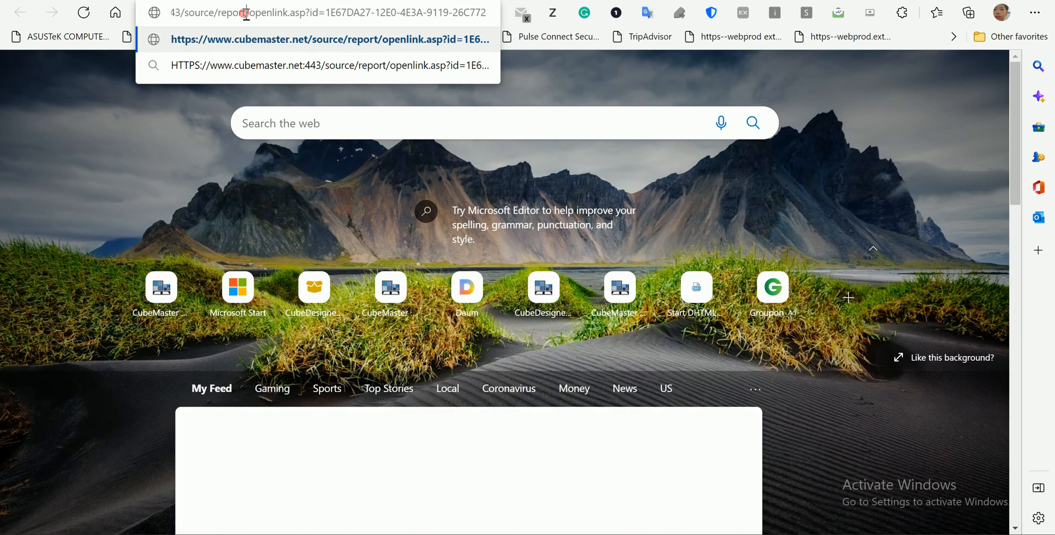
{"action": "left_click_drag", "start_coordinate": [246, 13], "coordinate": [173, 15]}
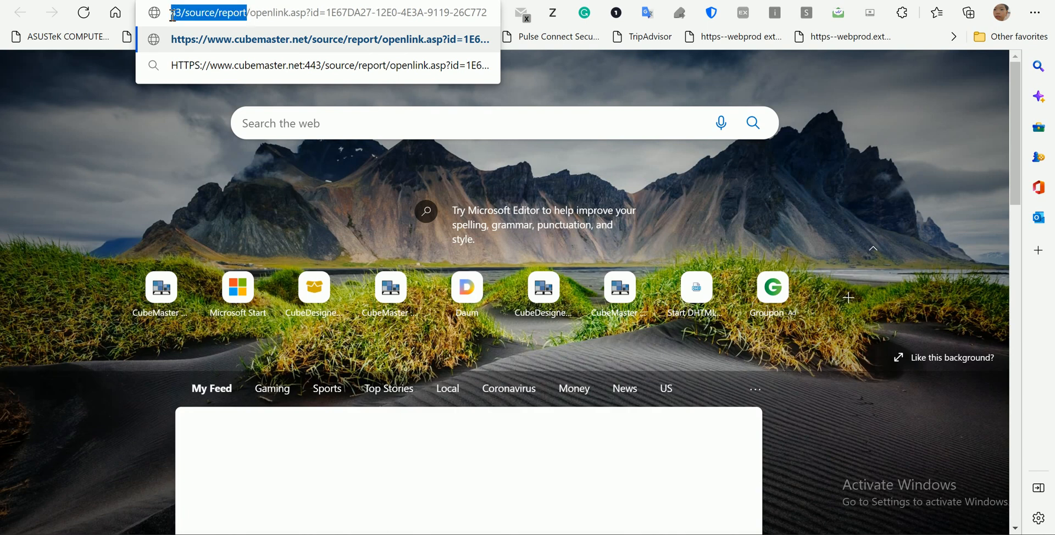
{"action": "key", "text": "Return"}
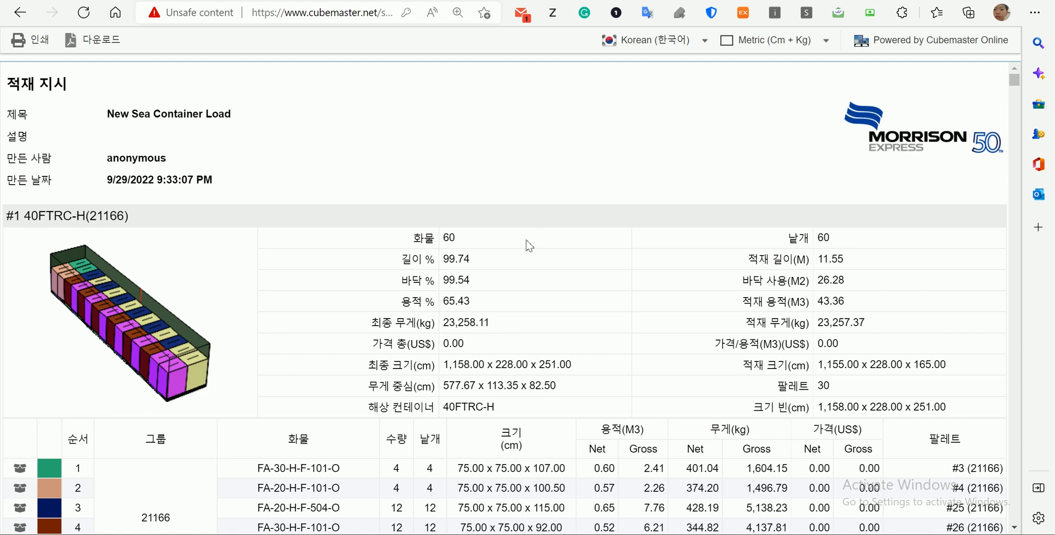
Review the shared Korean report for New Sea Container Load and check its available units of measure and languages.
{"action": "scroll", "coordinate": [526, 241], "scroll_direction": "down", "scroll_amount": 4}
{"action": "scroll", "coordinate": [527, 241], "scroll_direction": "up", "scroll_amount": 4}
{"action": "left_click", "coordinate": [782, 44]}
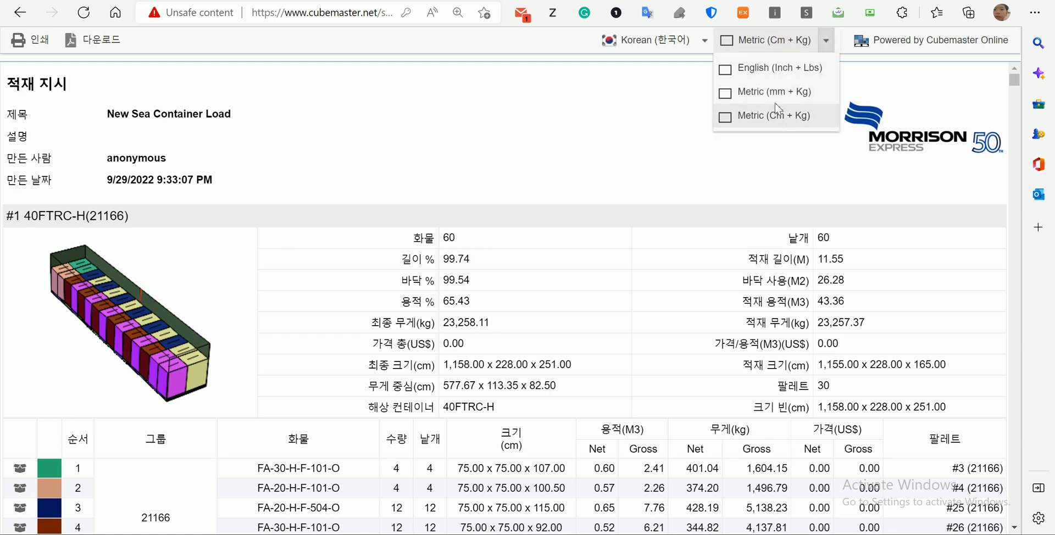
{"action": "left_click", "coordinate": [703, 40]}
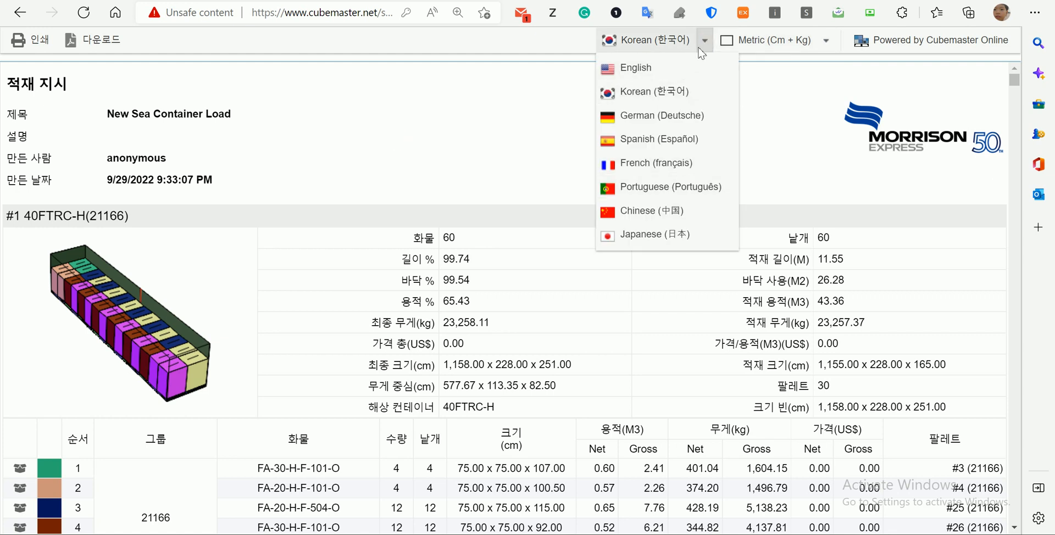
{"action": "left_click", "coordinate": [552, 142]}
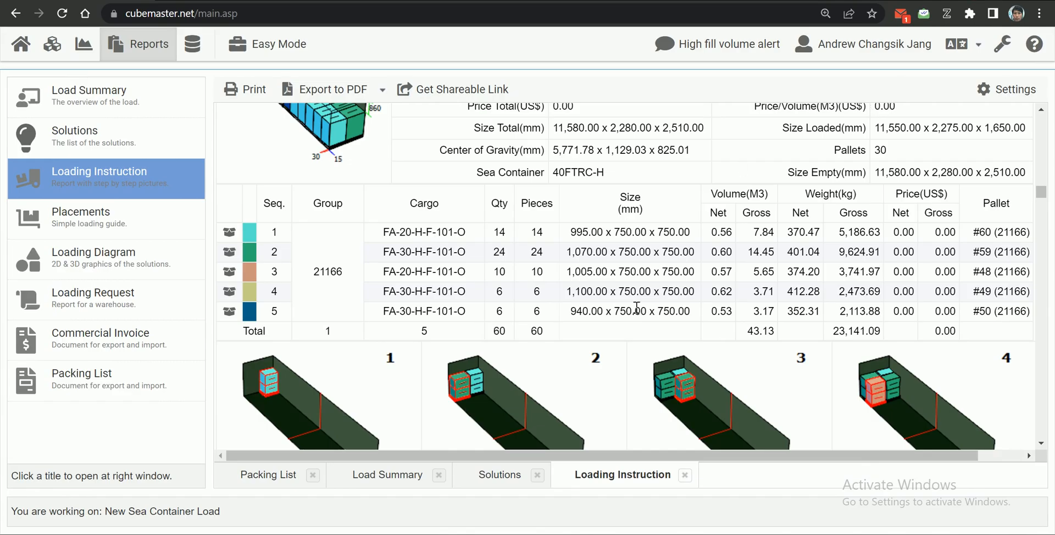
Back in CubeMaster in Chrome, open the Placements, Loading Diagram, Loading Request, Commercial Invoice and Packing List reports.
{"action": "scroll", "coordinate": [636, 308], "scroll_direction": "down", "scroll_amount": 4}
{"action": "scroll", "coordinate": [636, 308], "scroll_direction": "up", "scroll_amount": 8}
{"action": "scroll", "coordinate": [637, 308], "scroll_direction": "up", "scroll_amount": 4}
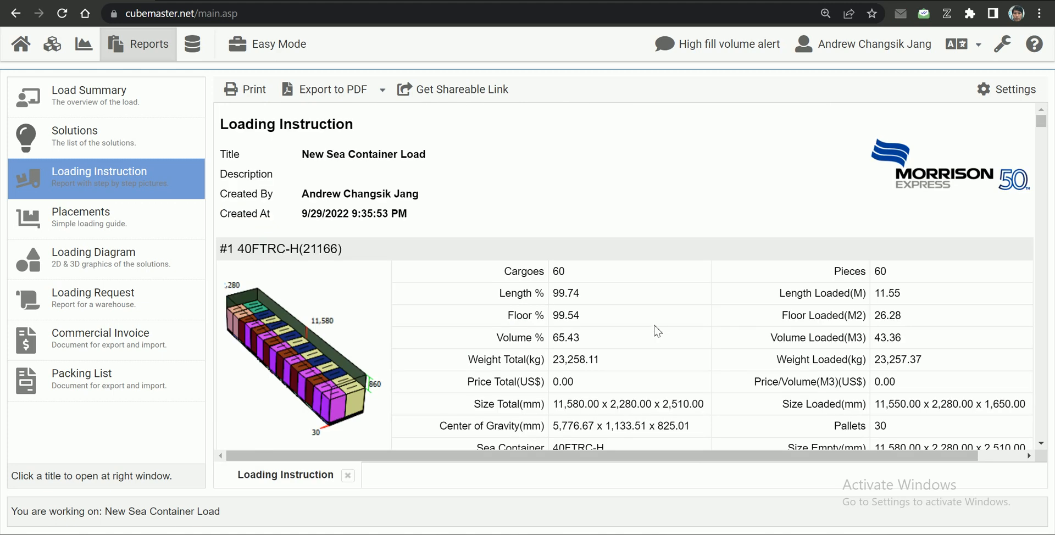
{"action": "left_click", "coordinate": [147, 221]}
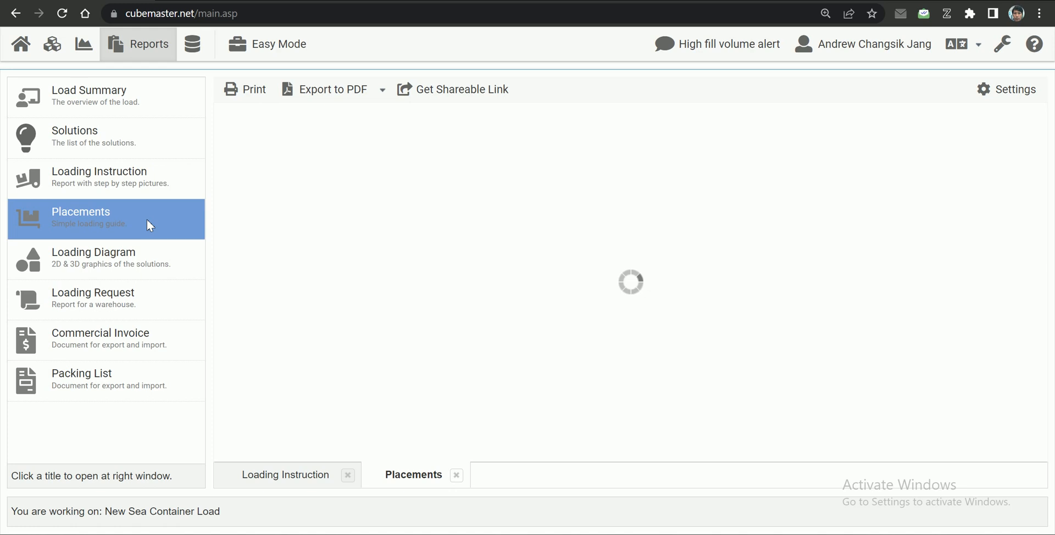
{"action": "left_click", "coordinate": [139, 264]}
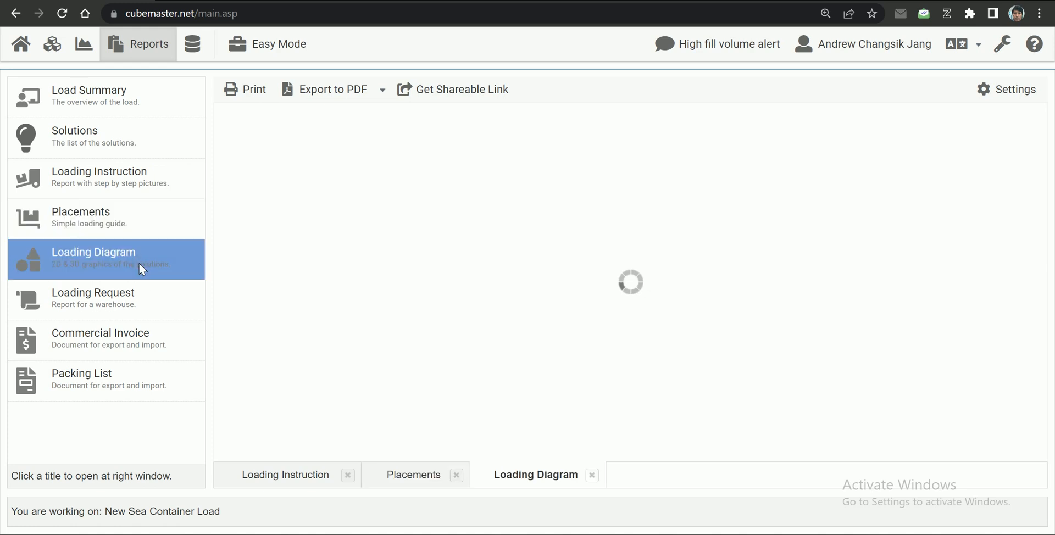
{"action": "left_click", "coordinate": [142, 301]}
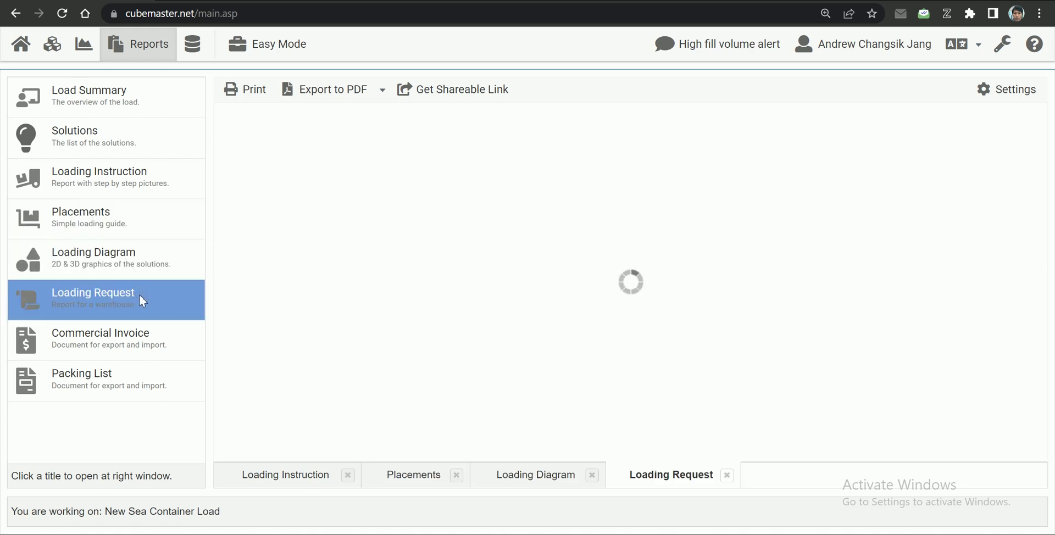
{"action": "left_click", "coordinate": [124, 336]}
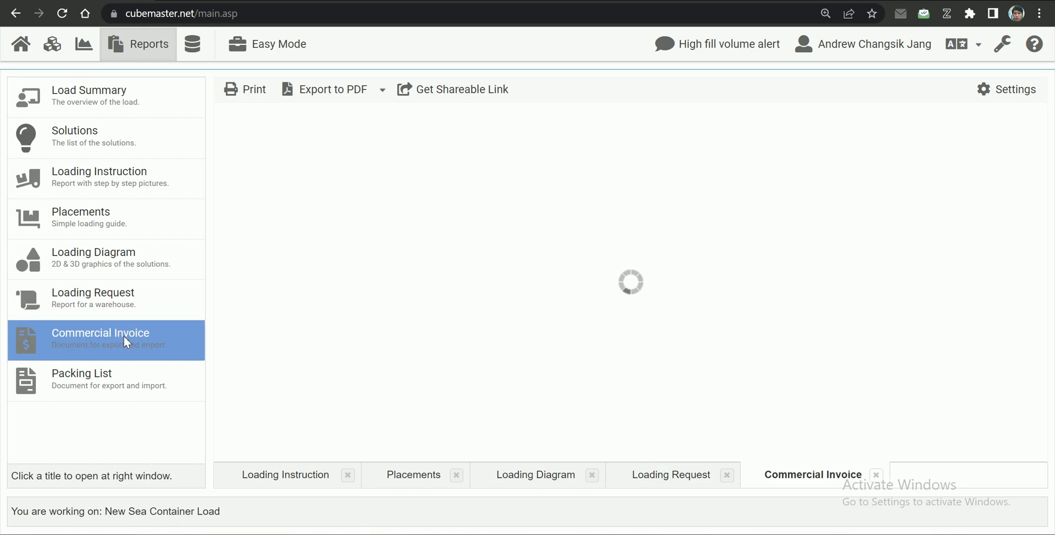
{"action": "left_click", "coordinate": [118, 380]}
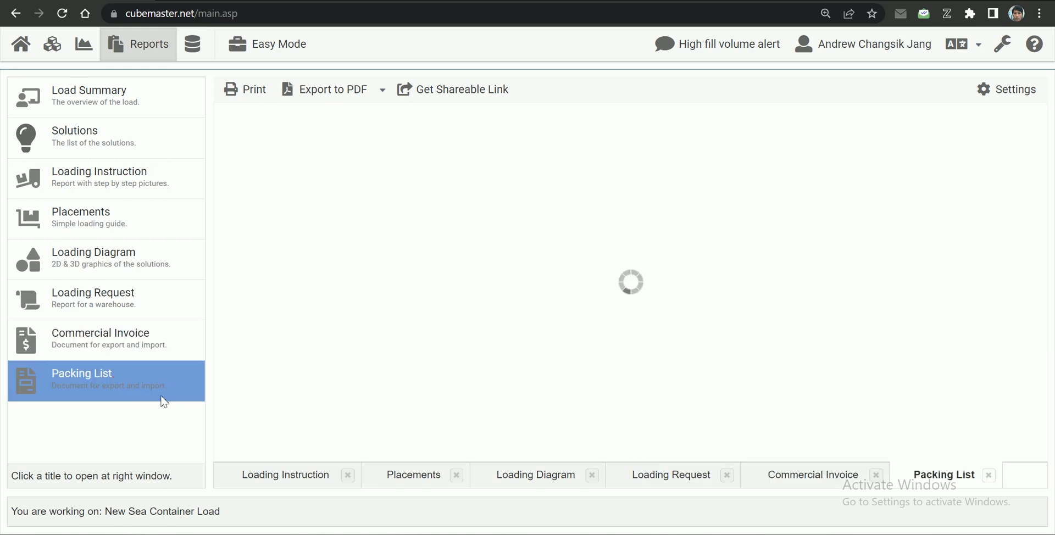
Check the opened Loading Request, Commercial Invoice and Packing List reports one after another.
{"action": "left_click", "coordinate": [668, 486]}
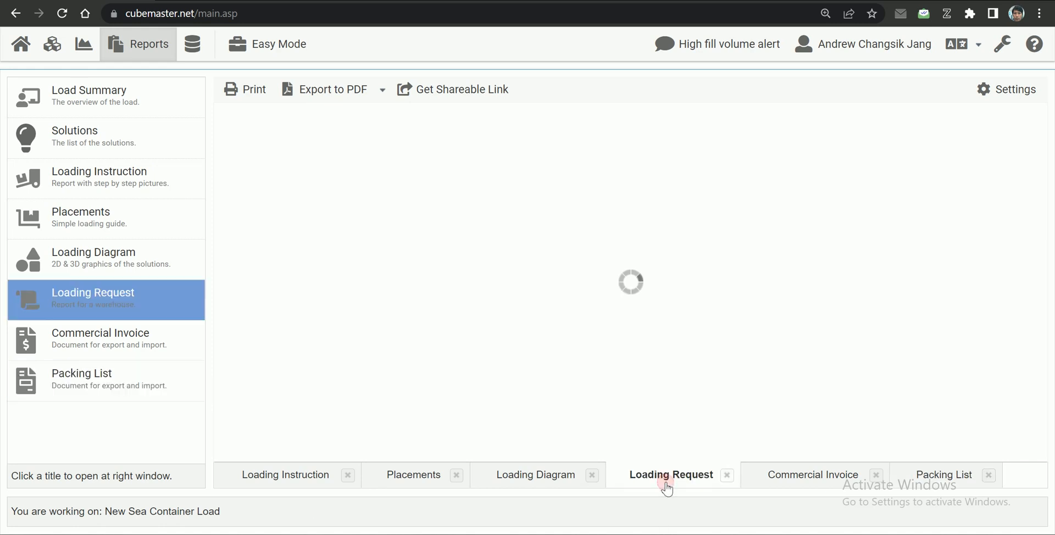
{"action": "left_click", "coordinate": [785, 482]}
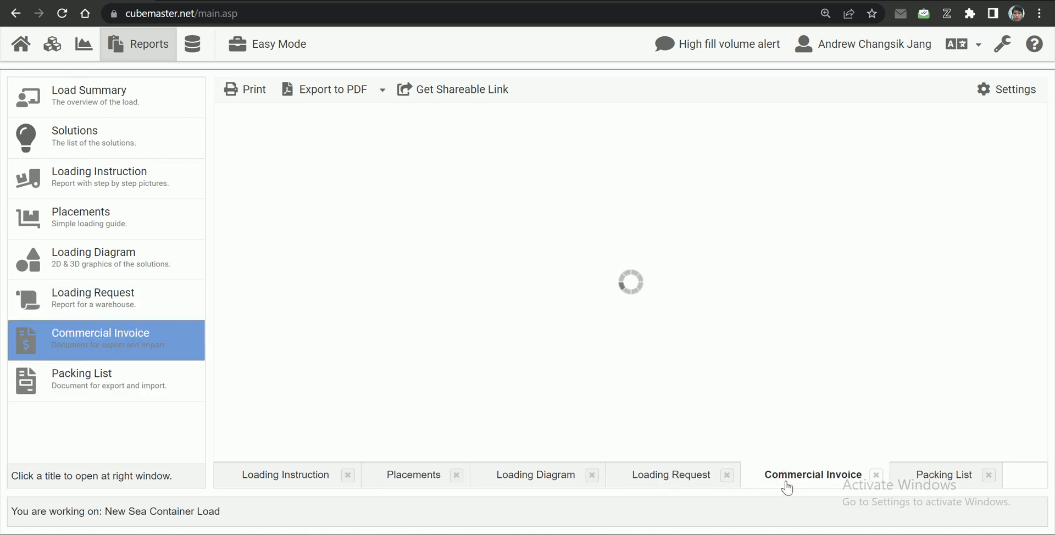
{"action": "left_click", "coordinate": [927, 483]}
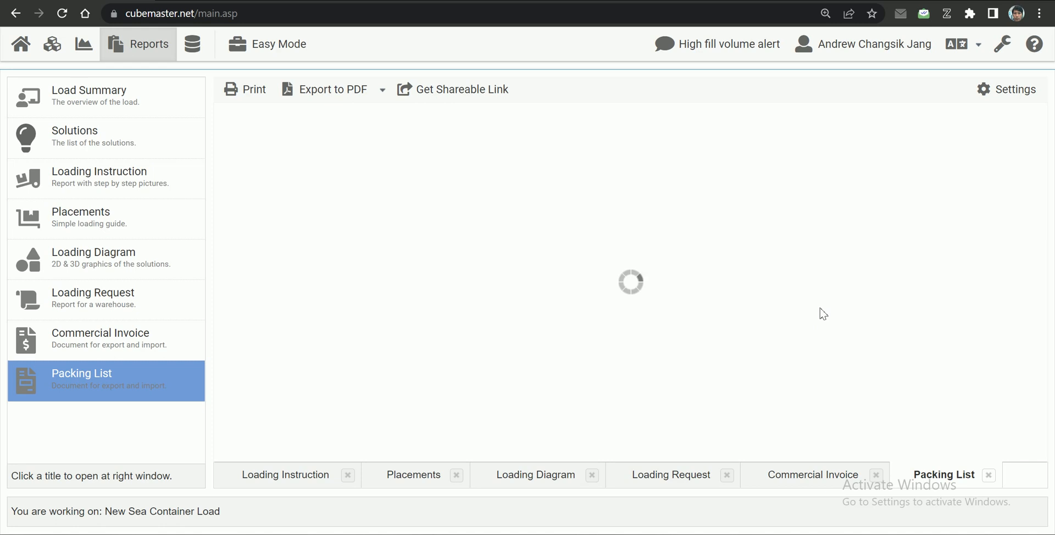
Review the first placements of container #1 40FTRC-H(21166) in the Placements report.
{"action": "left_click", "coordinate": [412, 477]}
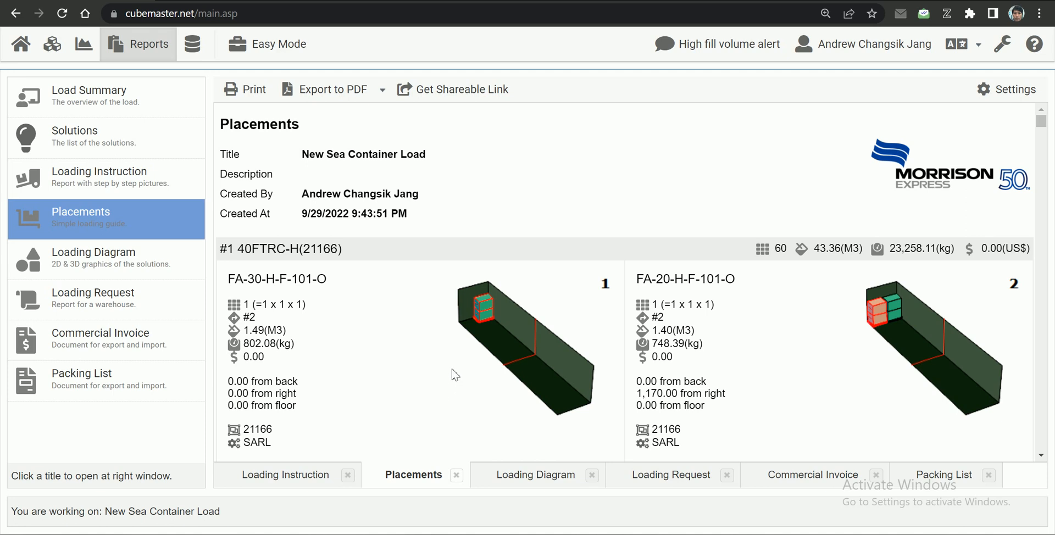
{"action": "scroll", "coordinate": [452, 370], "scroll_direction": "down", "scroll_amount": 1}
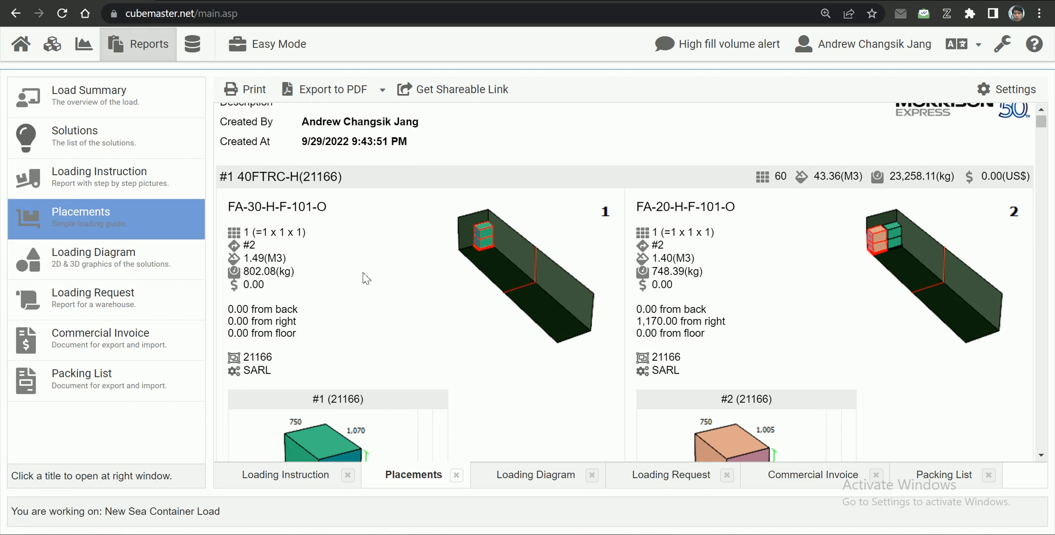
{"action": "left_click_drag", "start_coordinate": [220, 176], "coordinate": [342, 177]}
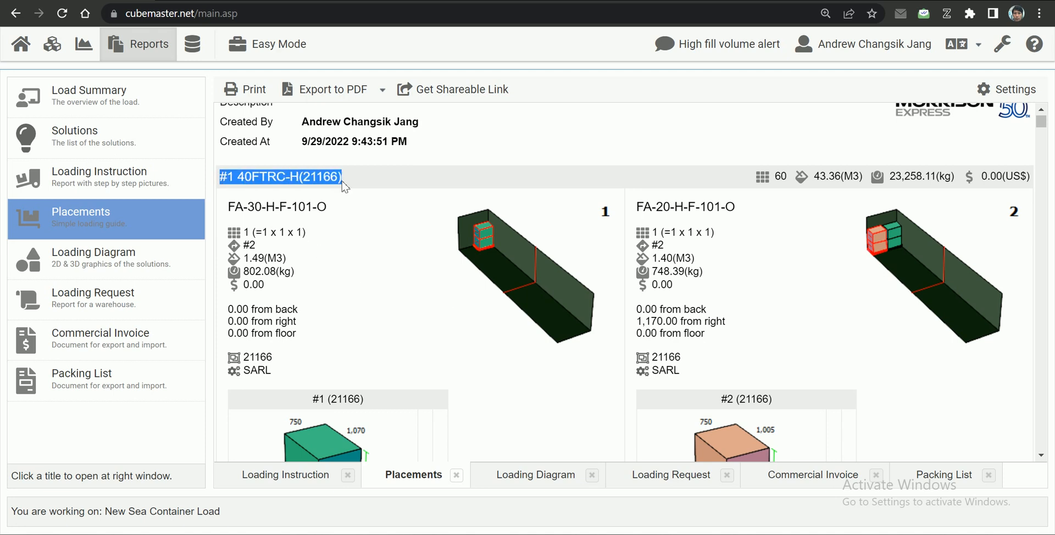
{"action": "left_click", "coordinate": [420, 289]}
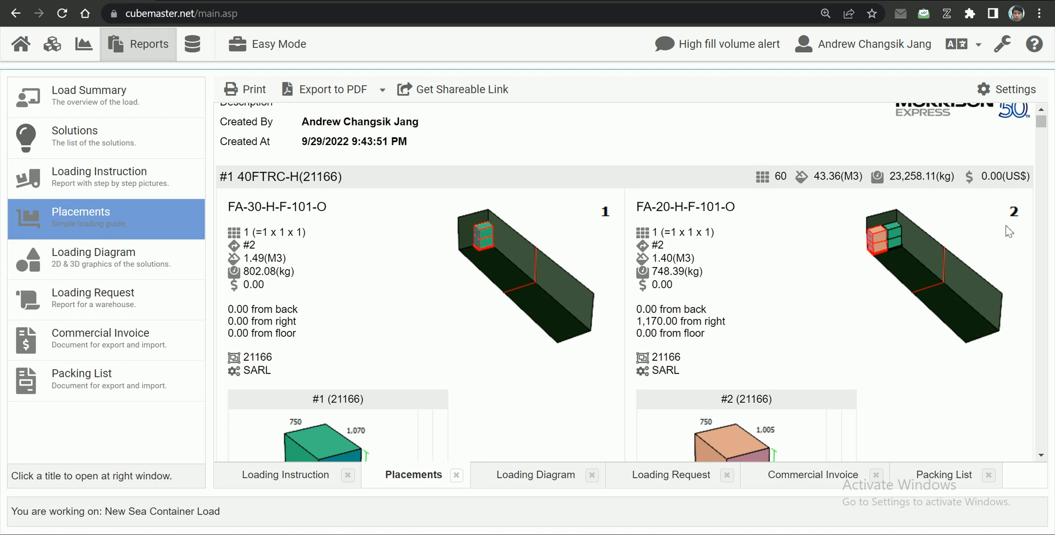
{"action": "scroll", "coordinate": [890, 282], "scroll_direction": "down", "scroll_amount": 4}
{"action": "scroll", "coordinate": [893, 284], "scroll_direction": "down", "scroll_amount": 4}
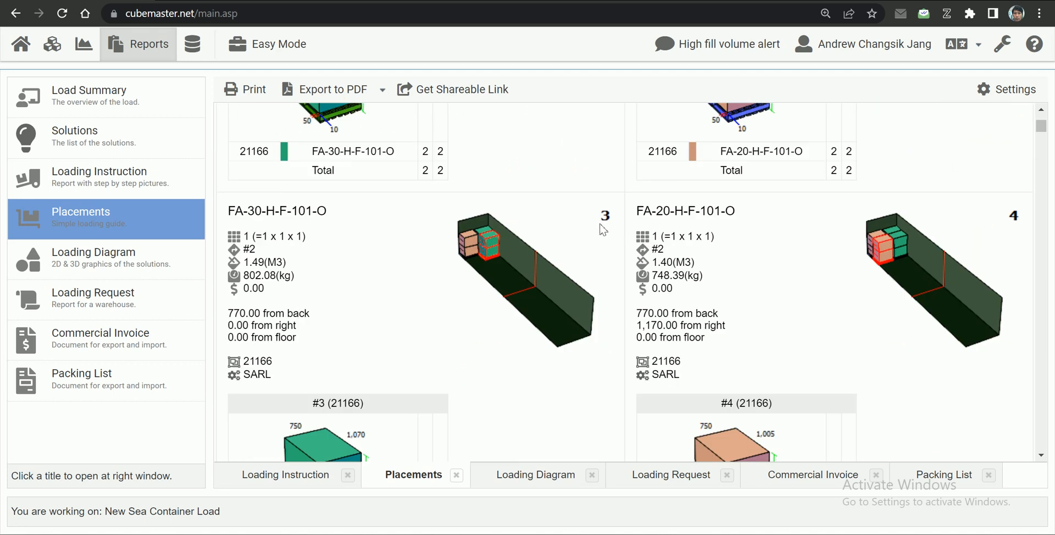
{"action": "scroll", "coordinate": [914, 300], "scroll_direction": "down", "scroll_amount": 1}
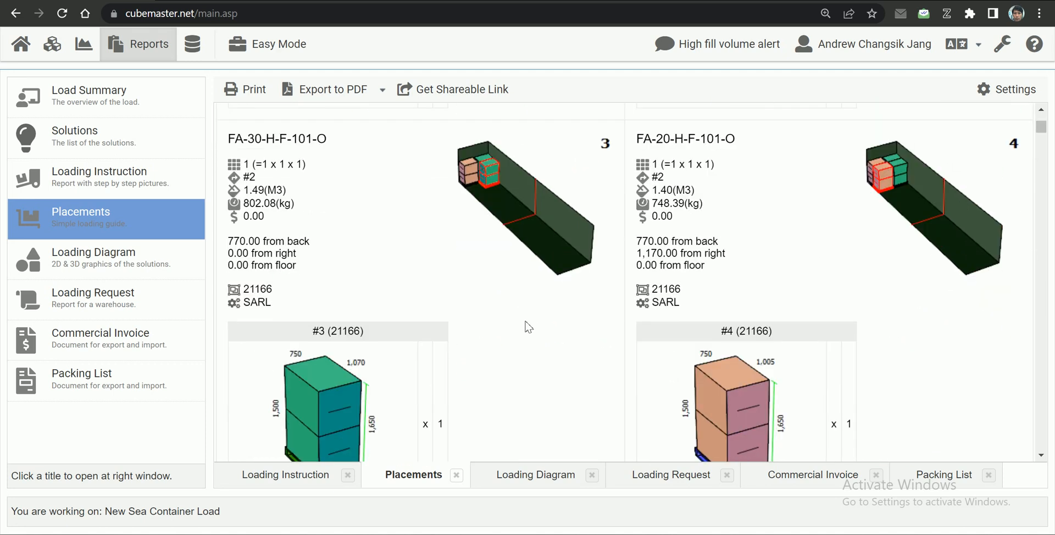
{"action": "scroll", "coordinate": [506, 403], "scroll_direction": "down", "scroll_amount": 1}
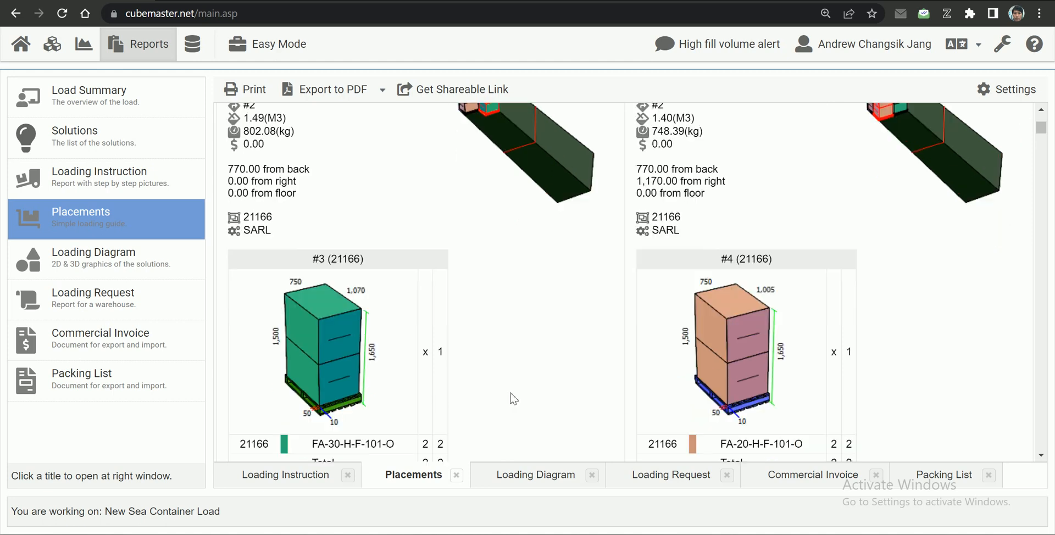
Examine where pallet #3 sits inside the container and look through the following placements in the Placements report.
{"action": "scroll", "coordinate": [480, 412], "scroll_direction": "up", "scroll_amount": 1}
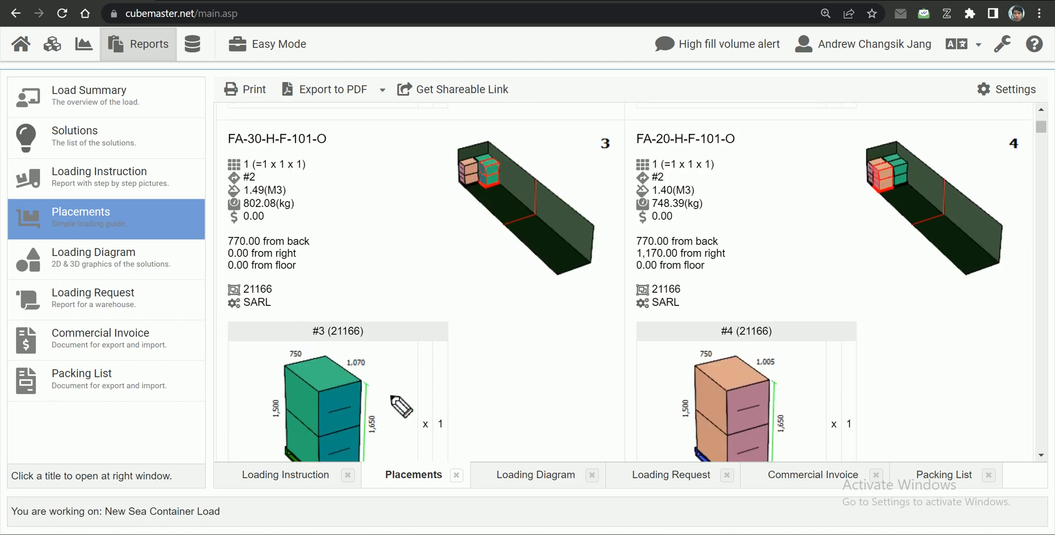
{"action": "mouse_move", "coordinate": [350, 445]}
{"action": "left_mouse_down"}
{"action": "mouse_move", "coordinate": [276, 429]}
{"action": "mouse_move", "coordinate": [324, 359]}
{"action": "mouse_move", "coordinate": [392, 440]}
{"action": "mouse_move", "coordinate": [354, 449]}
{"action": "left_mouse_up"}
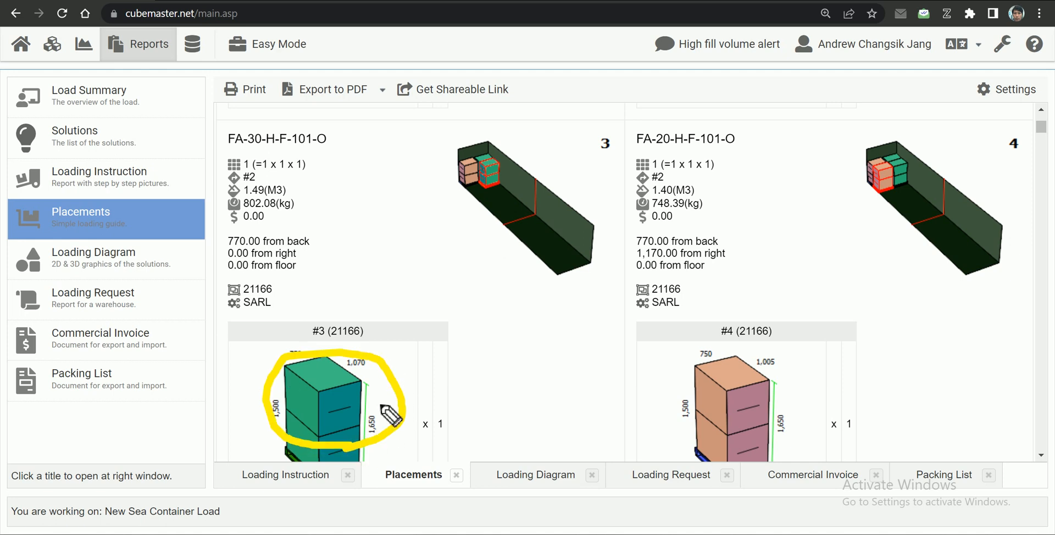
{"action": "mouse_move", "coordinate": [347, 368]}
{"action": "left_mouse_down"}
{"action": "mouse_move", "coordinate": [391, 333]}
{"action": "mouse_move", "coordinate": [468, 196]}
{"action": "mouse_move", "coordinate": [488, 198]}
{"action": "mouse_move", "coordinate": [483, 214]}
{"action": "left_mouse_up"}
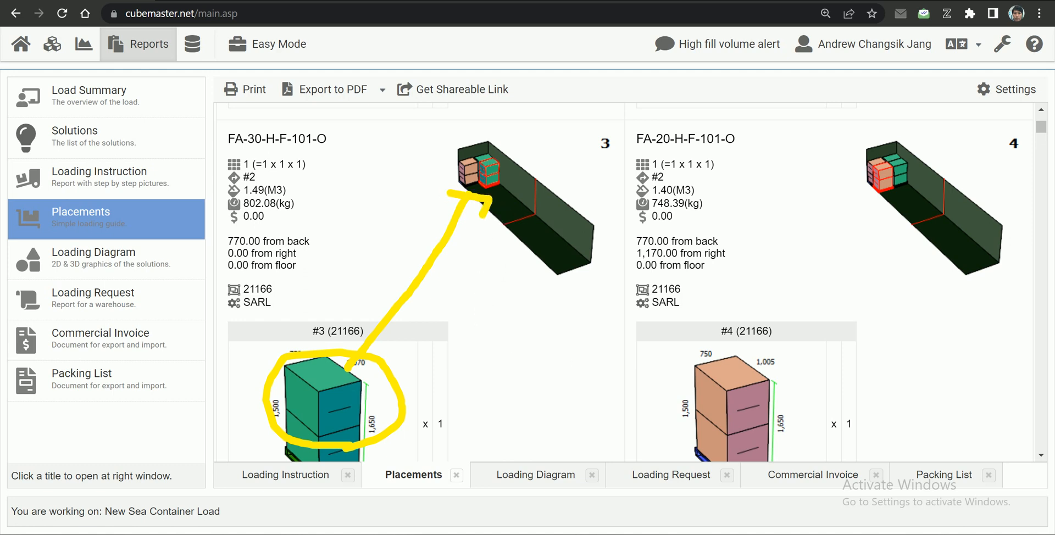
{"action": "key", "text": "Escape"}
{"action": "scroll", "coordinate": [471, 303], "scroll_direction": "down", "scroll_amount": 10}
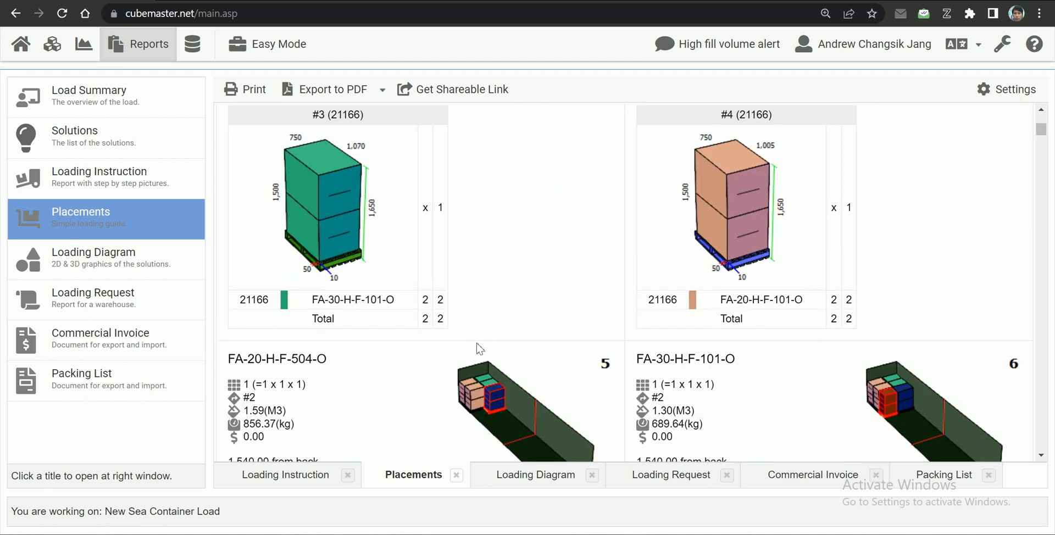
{"action": "scroll", "coordinate": [509, 390], "scroll_direction": "down", "scroll_amount": 6}
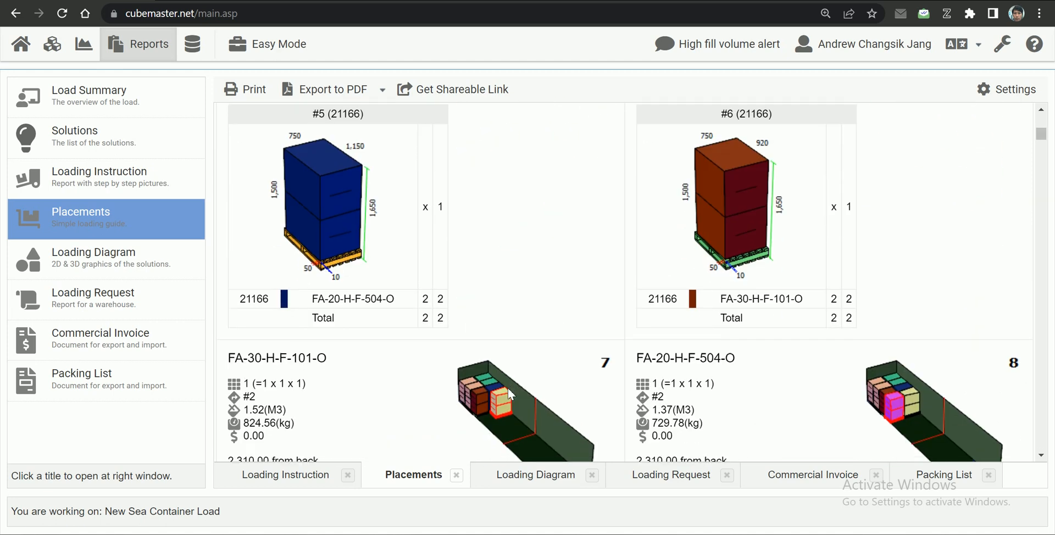
{"action": "scroll", "coordinate": [536, 363], "scroll_direction": "down", "scroll_amount": 8}
{"action": "scroll", "coordinate": [525, 364], "scroll_direction": "down", "scroll_amount": 3}
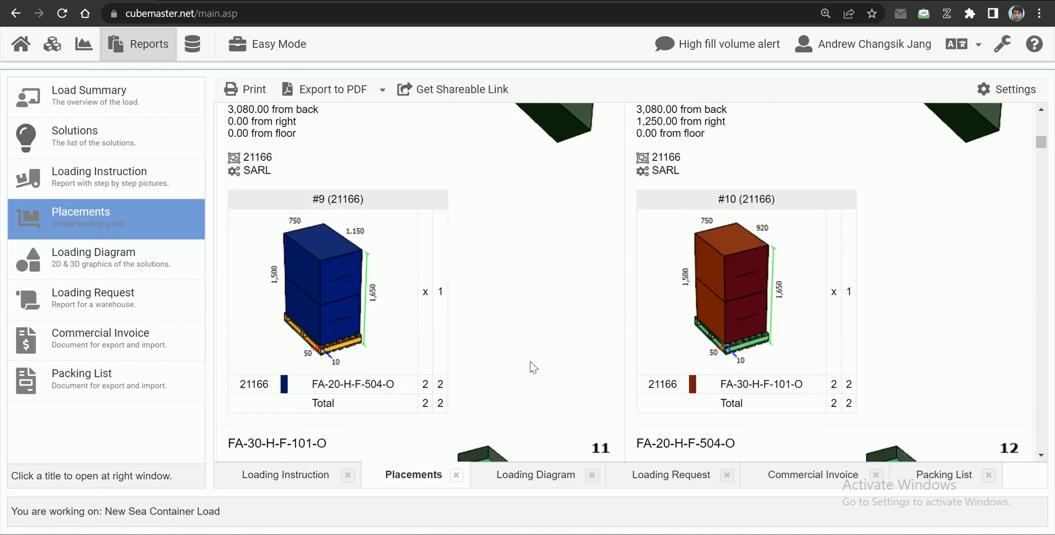
Review the 3D, weight distribution and side views of the containers in the Loading Diagram report.
{"action": "left_click", "coordinate": [512, 477]}
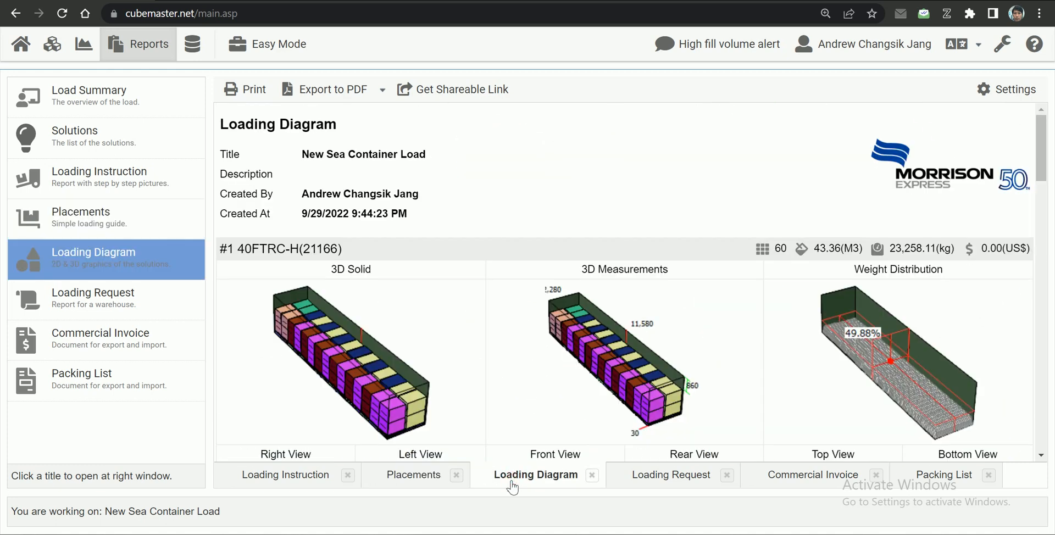
{"action": "scroll", "coordinate": [508, 389], "scroll_direction": "down", "scroll_amount": 1}
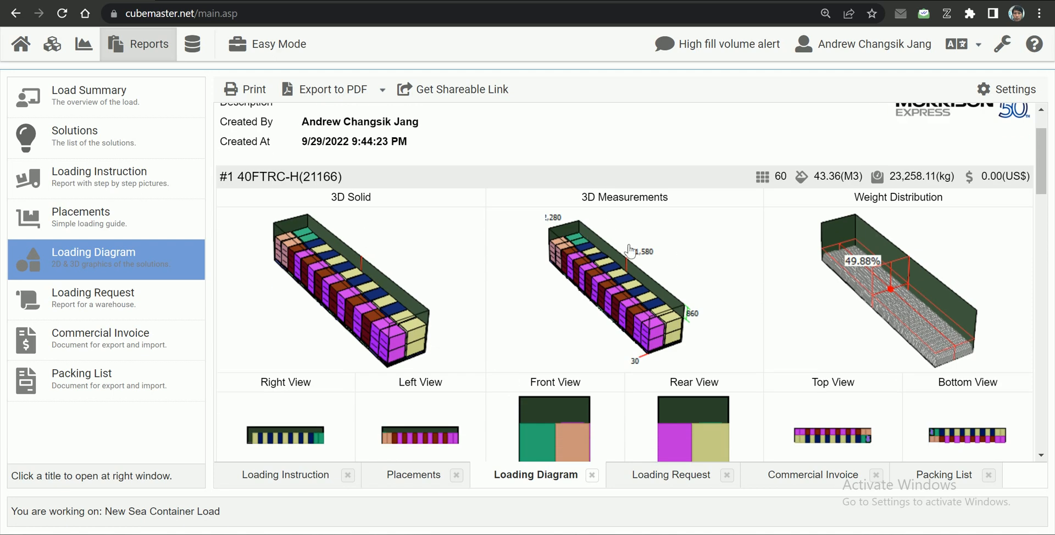
{"action": "scroll", "coordinate": [753, 332], "scroll_direction": "down", "scroll_amount": 1}
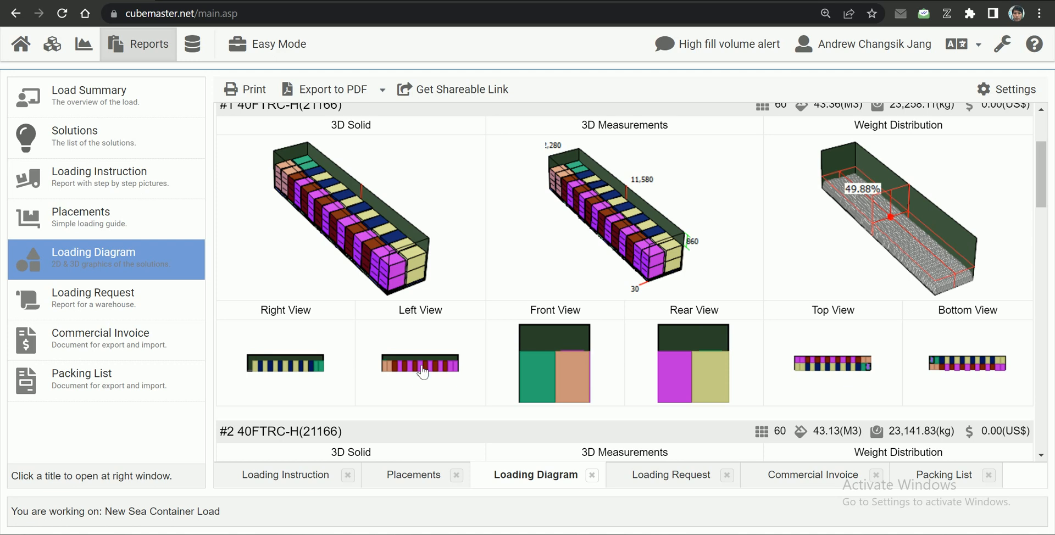
{"action": "scroll", "coordinate": [568, 366], "scroll_direction": "down", "scroll_amount": 1}
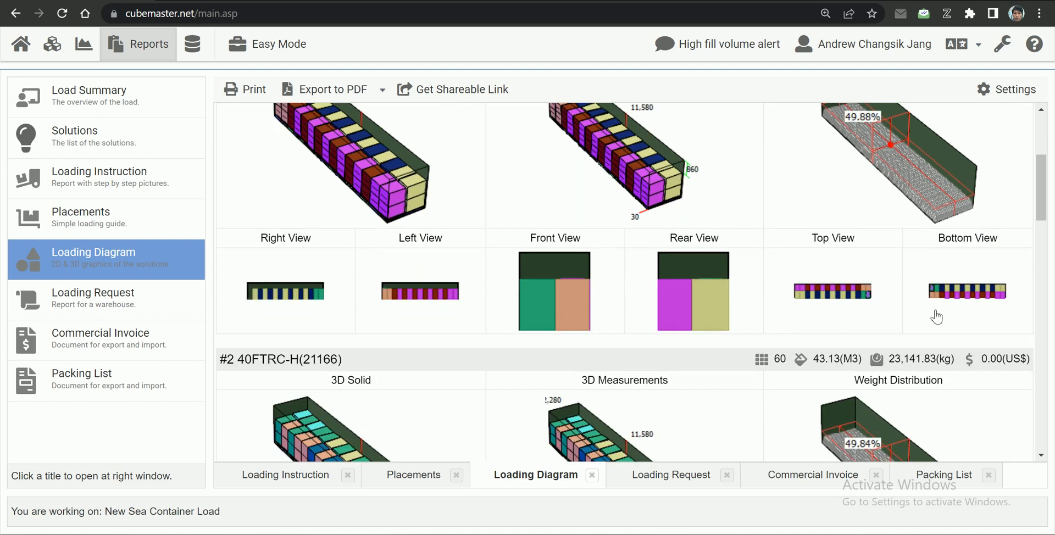
{"action": "scroll", "coordinate": [898, 322], "scroll_direction": "down", "scroll_amount": 4}
{"action": "scroll", "coordinate": [734, 326], "scroll_direction": "down", "scroll_amount": 8}
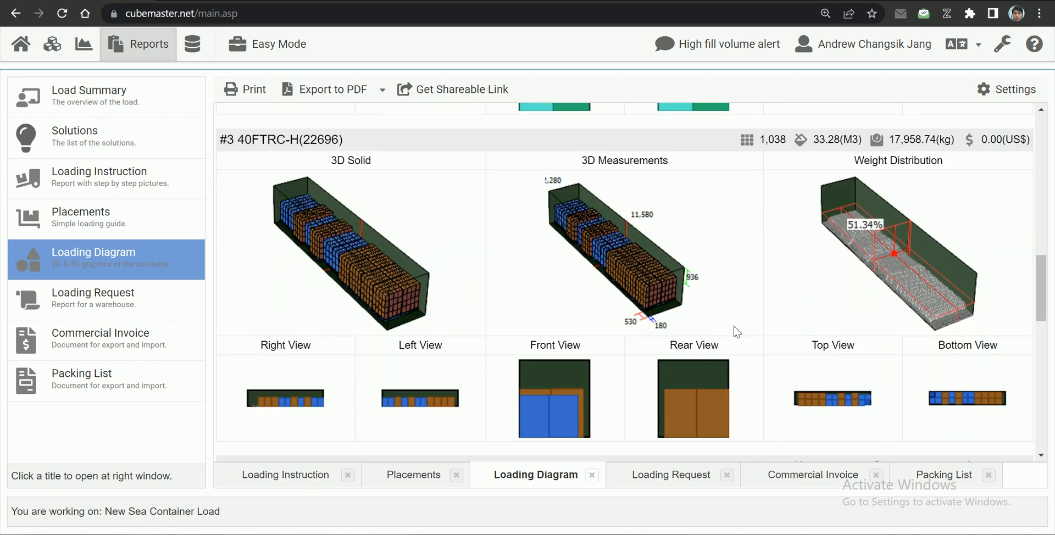
Examine the group, cargo, quantity and Alias1 entries for container #1 40FTRC-H(21166) in the Loading Request report.
{"action": "left_click", "coordinate": [668, 478]}
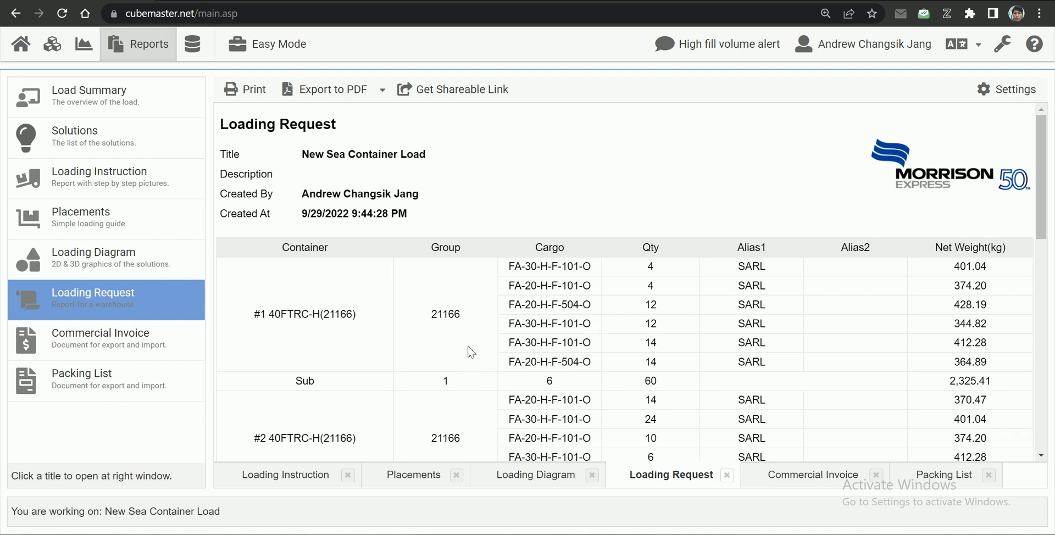
{"action": "triple_click", "coordinate": [293, 315]}
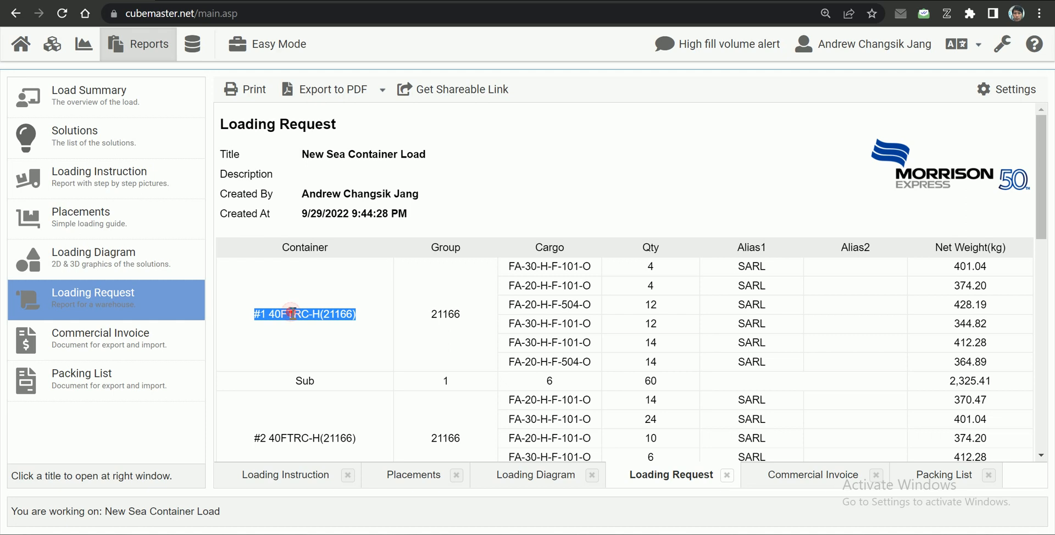
{"action": "left_click", "coordinate": [333, 321]}
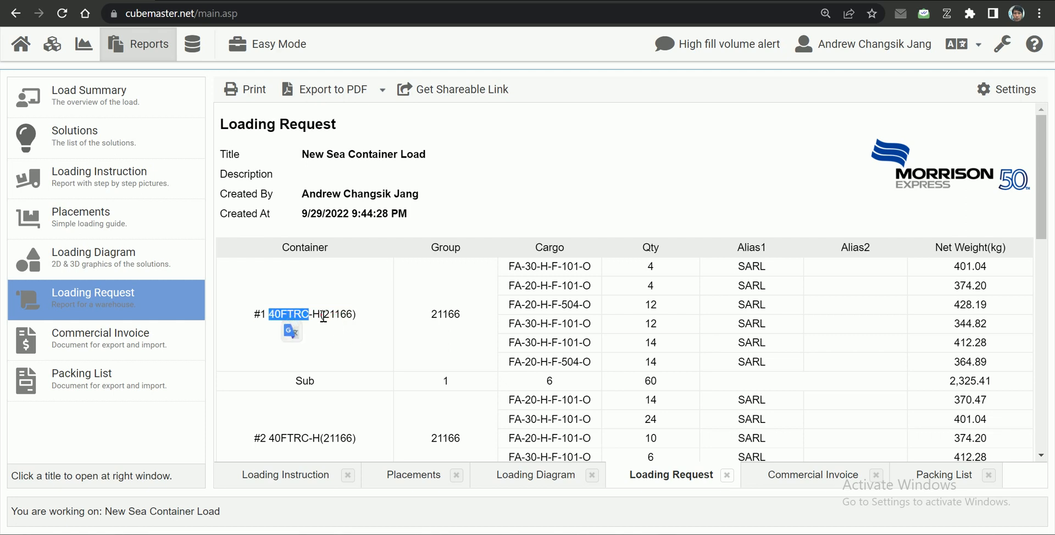
{"action": "triple_click", "coordinate": [322, 319]}
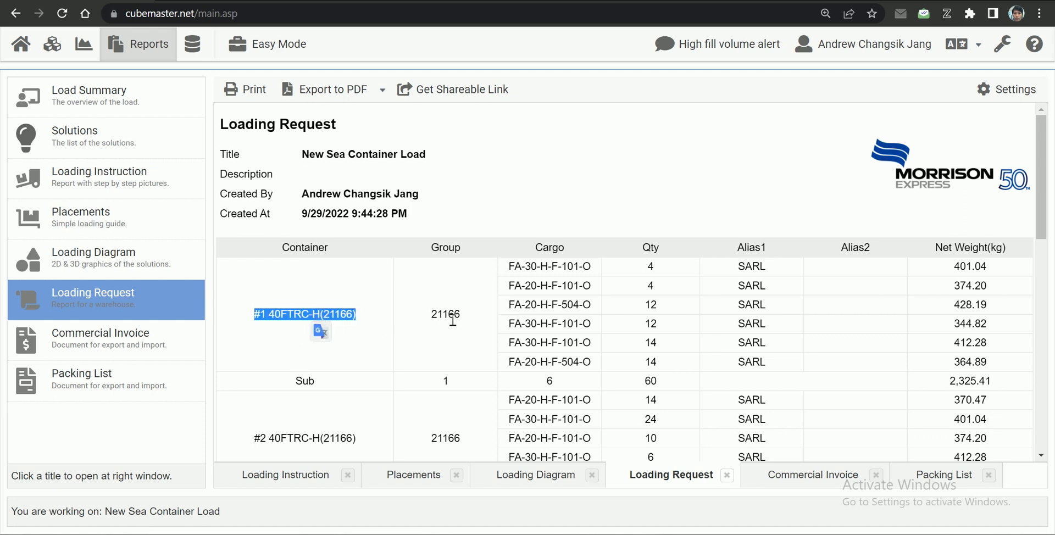
{"action": "double_click", "coordinate": [446, 314]}
{"action": "left_click", "coordinate": [514, 269]}
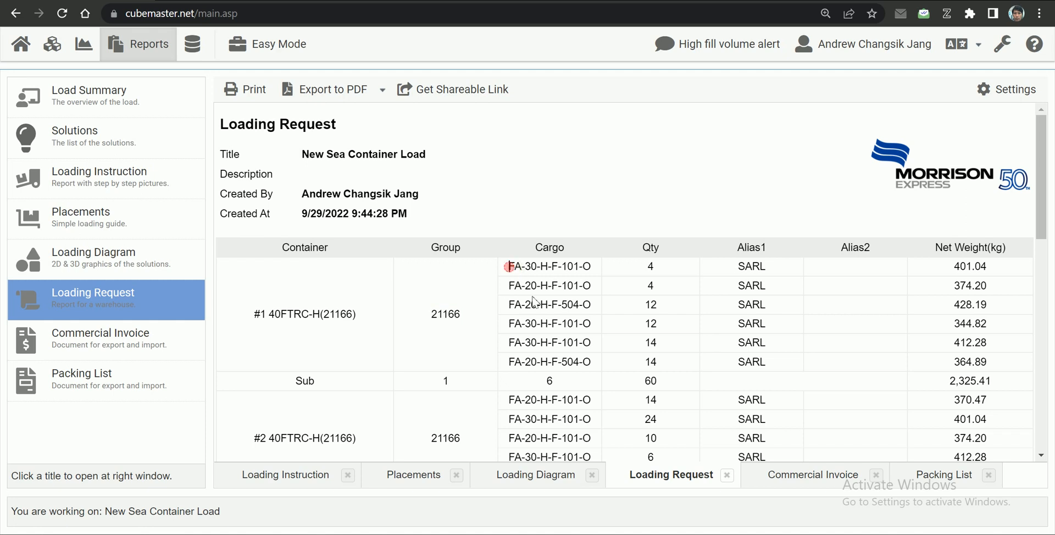
{"action": "left_click_drag", "start_coordinate": [514, 270], "coordinate": [576, 365]}
{"action": "left_click", "coordinate": [650, 318]}
{"action": "left_click", "coordinate": [649, 267]}
{"action": "double_click", "coordinate": [744, 268]}
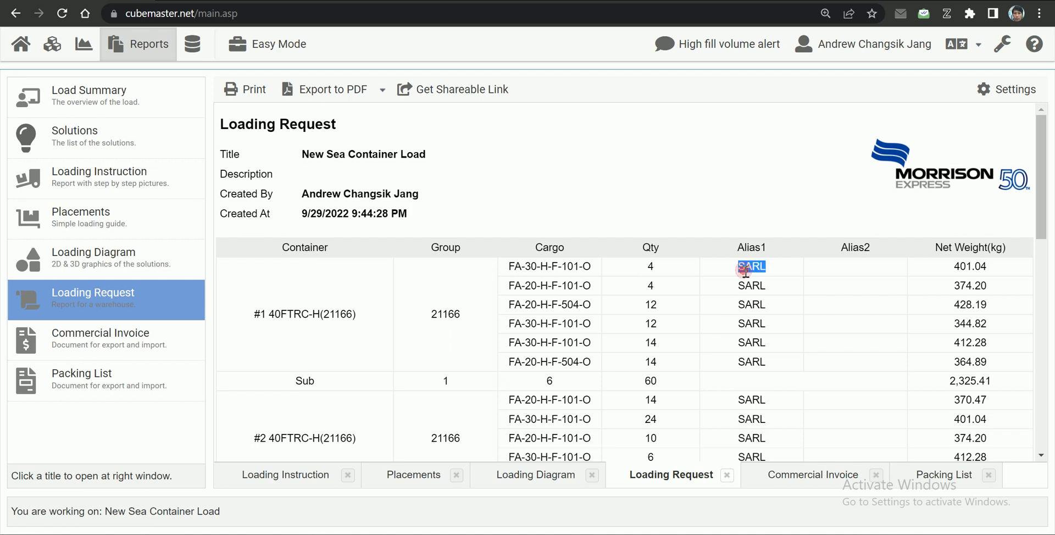
{"action": "left_click", "coordinate": [933, 297]}
Check the remaining containers and the group, cargo and quantity totals in the Loading Request report.
{"action": "scroll", "coordinate": [939, 325], "scroll_direction": "down", "scroll_amount": 4}
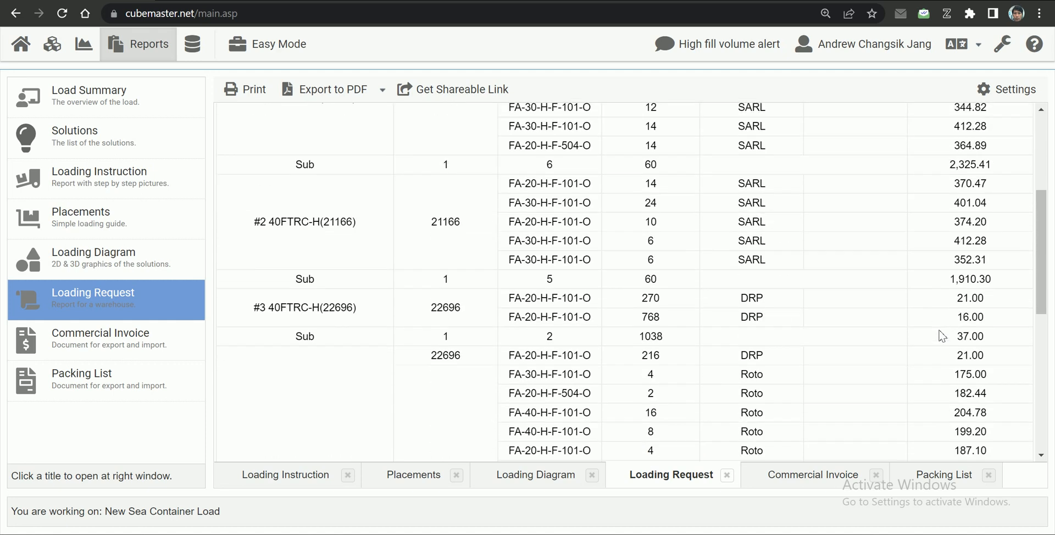
{"action": "scroll", "coordinate": [941, 335], "scroll_direction": "down", "scroll_amount": 8}
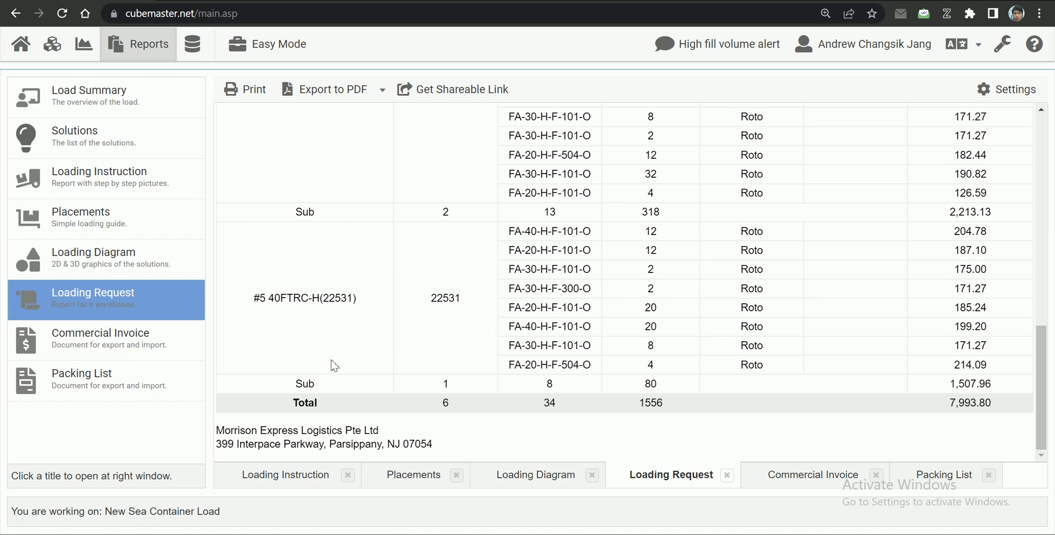
{"action": "left_click", "coordinate": [449, 407]}
{"action": "double_click", "coordinate": [444, 406]}
{"action": "left_click", "coordinate": [551, 406]}
{"action": "double_click", "coordinate": [551, 406]}
{"action": "double_click", "coordinate": [637, 406]}
{"action": "scroll", "coordinate": [824, 386], "scroll_direction": "up", "scroll_amount": 15}
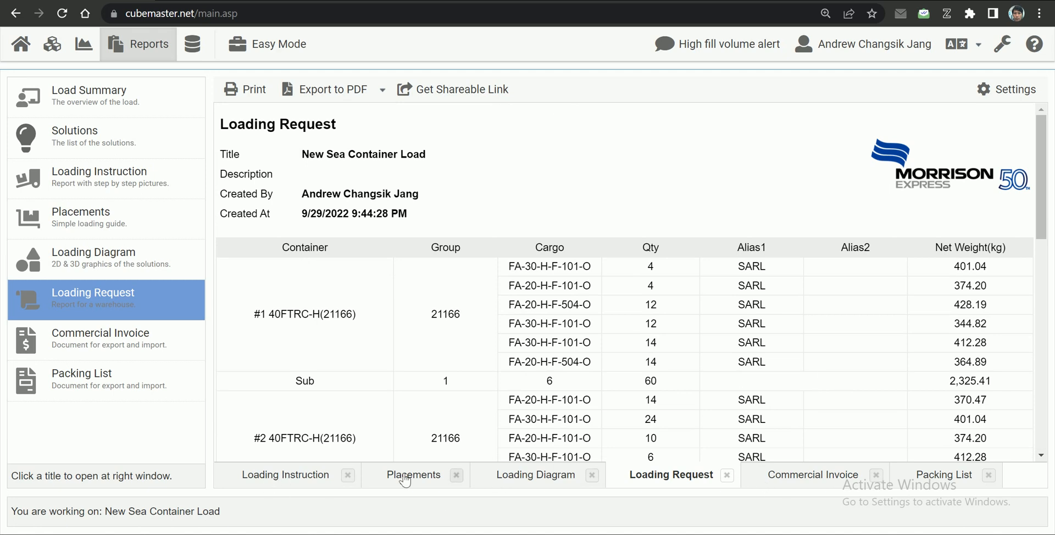
Return to the Loading Diagram report and check the company logo in its header.
{"action": "left_click", "coordinate": [537, 481]}
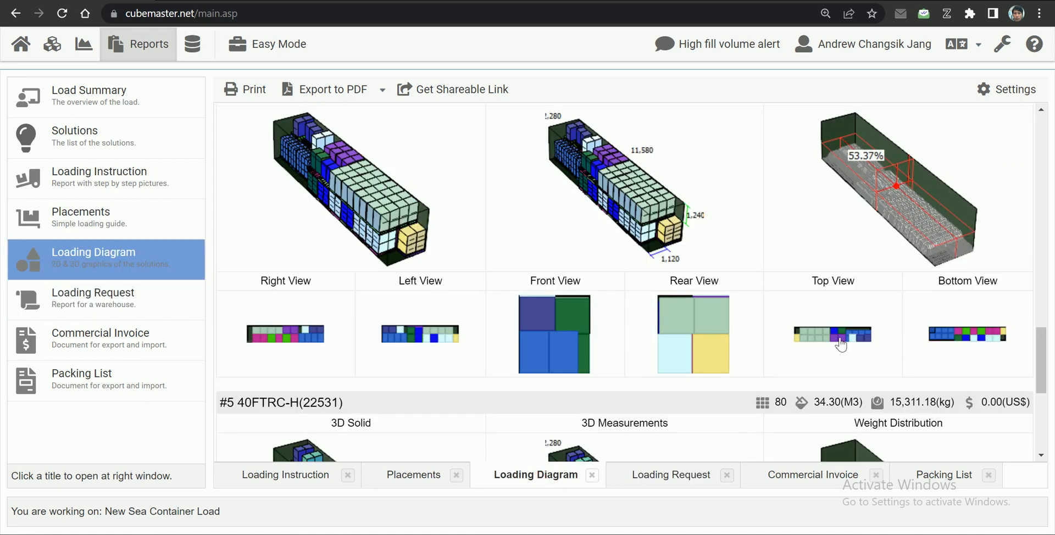
{"action": "scroll", "coordinate": [874, 308], "scroll_direction": "up", "scroll_amount": 20}
{"action": "scroll", "coordinate": [878, 296], "scroll_direction": "up", "scroll_amount": 1}
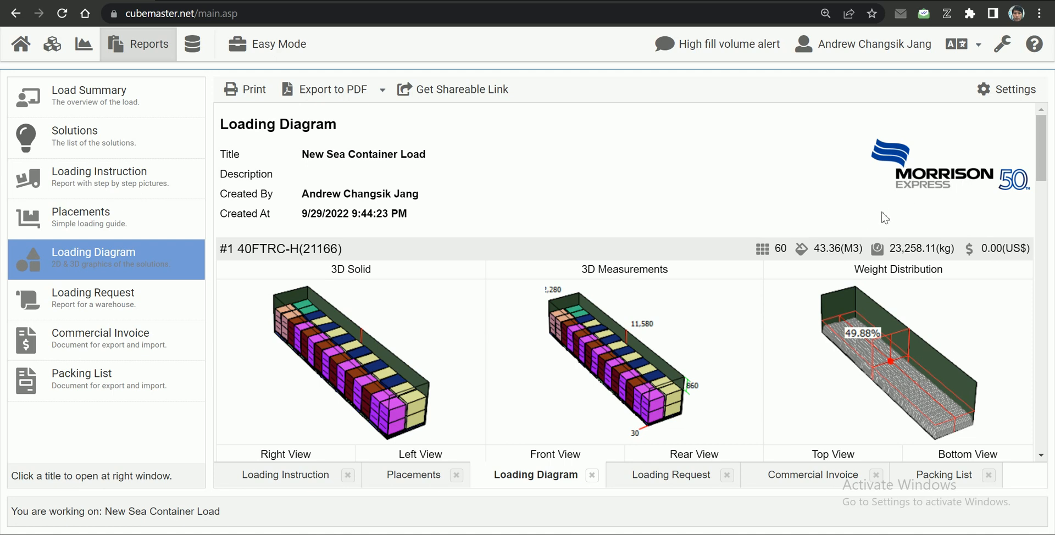
In the company settings, upload 3M_logo_wordmark.png from the Pictures folder as the report logo.
{"action": "left_click", "coordinate": [1003, 46]}
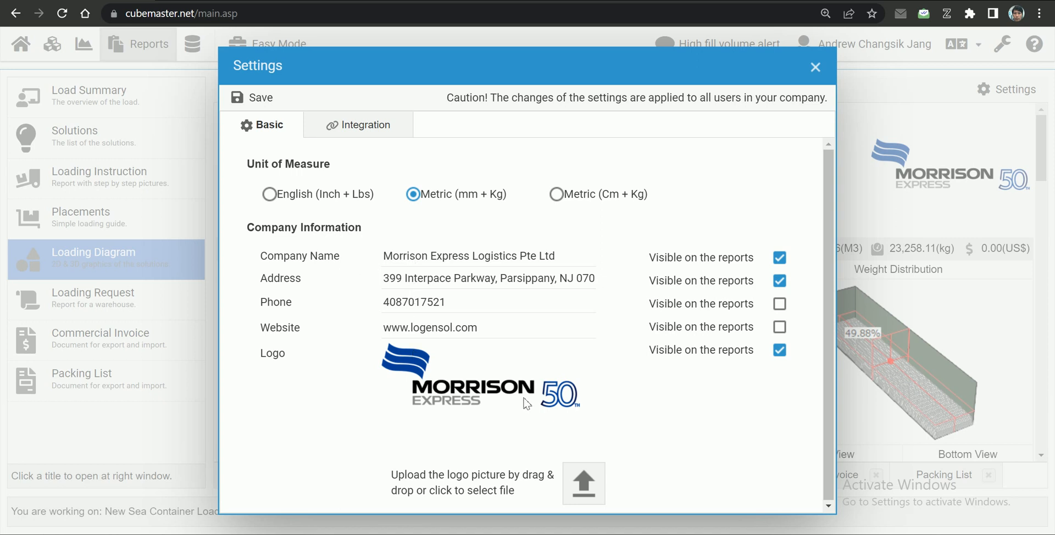
{"action": "left_click", "coordinate": [580, 489]}
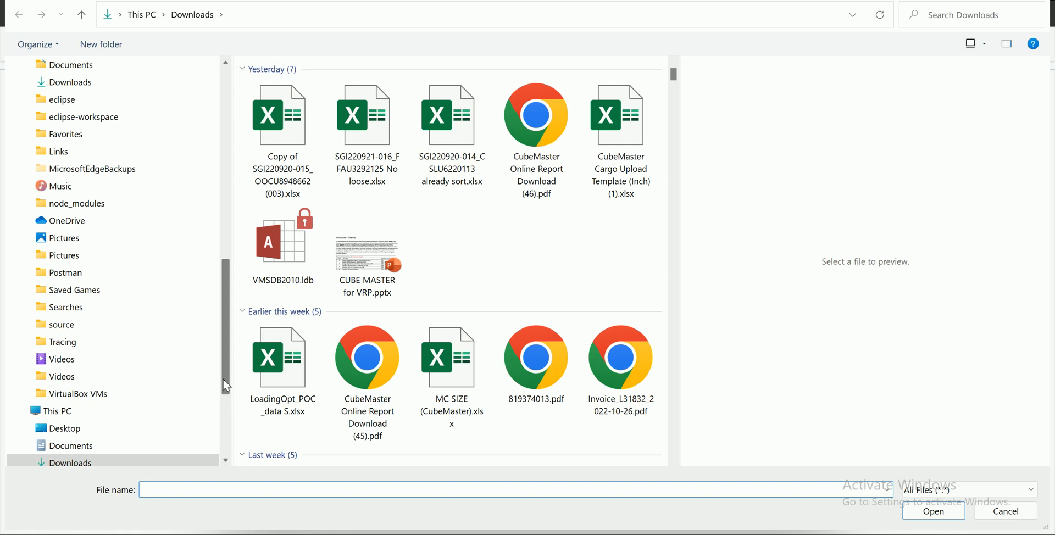
{"action": "left_click_drag", "start_coordinate": [223, 379], "coordinate": [223, 401]}
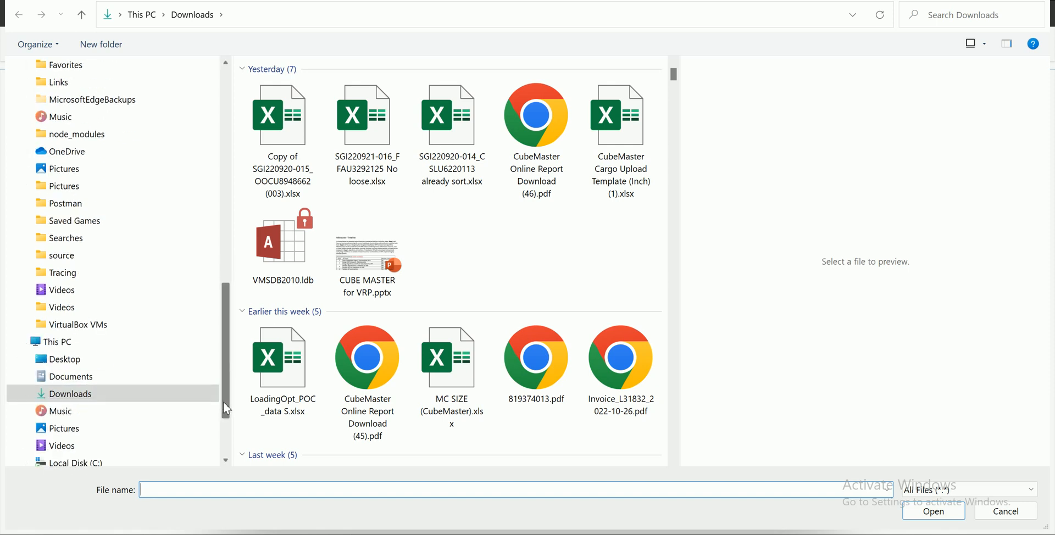
{"action": "left_click", "coordinate": [118, 429]}
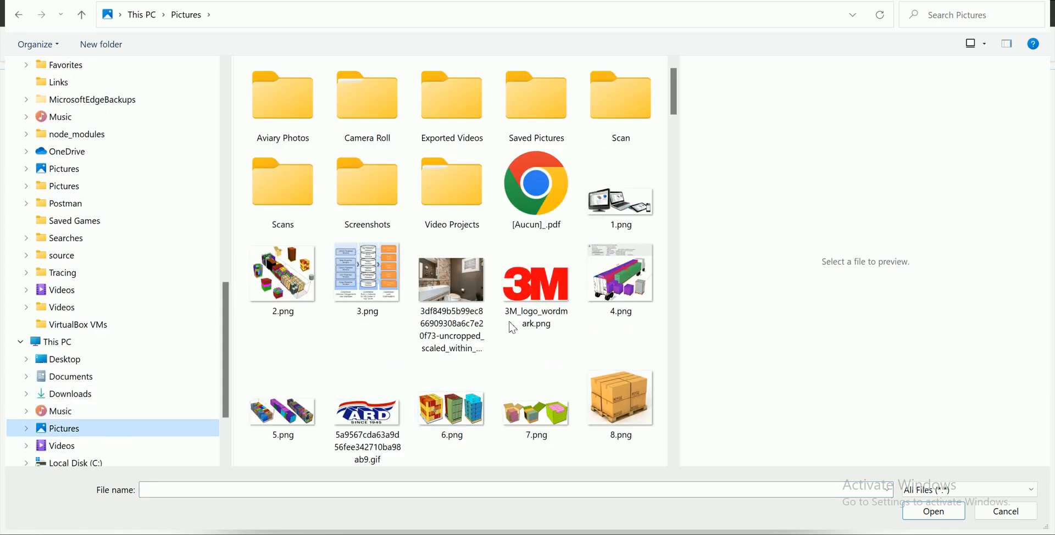
{"action": "left_click", "coordinate": [528, 300]}
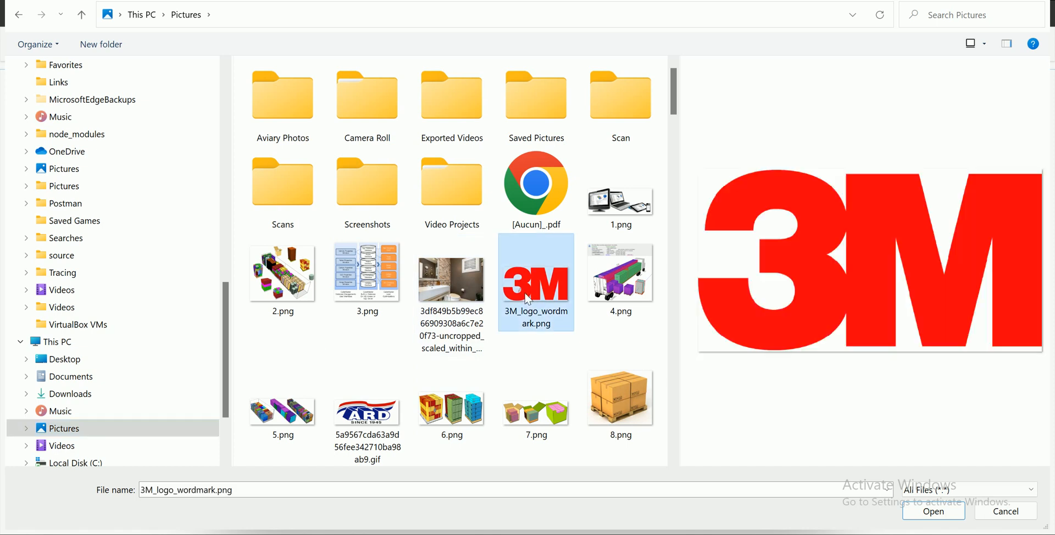
{"action": "left_click", "coordinate": [907, 509]}
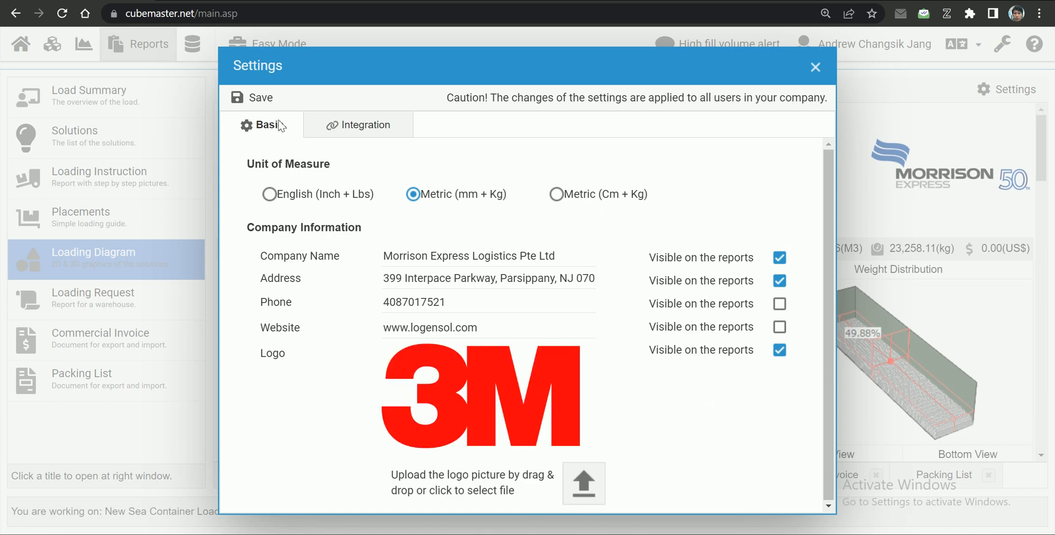
Save the company settings and check the new logo and container diagrams in the Loading Diagram report.
{"action": "left_click", "coordinate": [261, 104]}
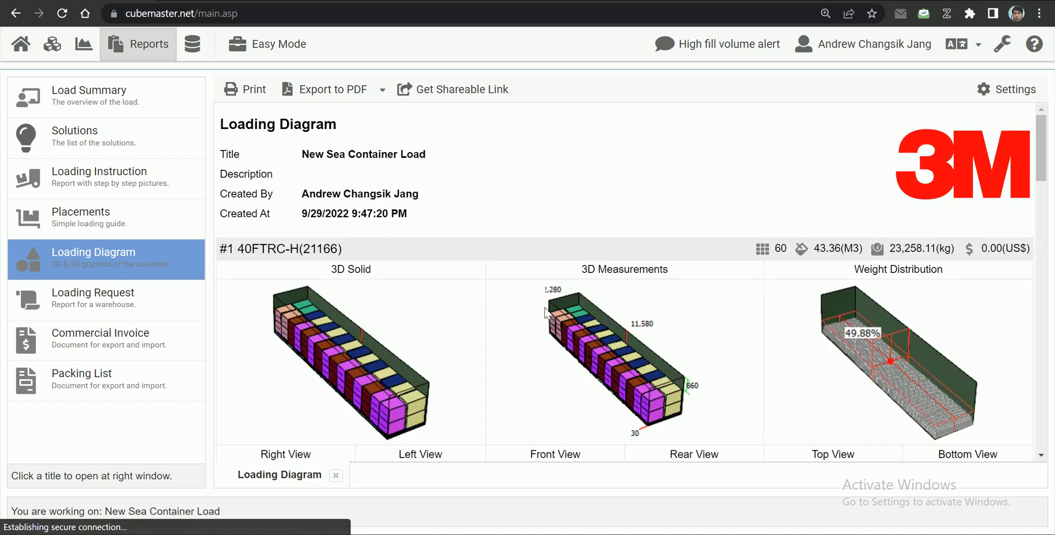
{"action": "scroll", "coordinate": [540, 291], "scroll_direction": "down", "scroll_amount": 3}
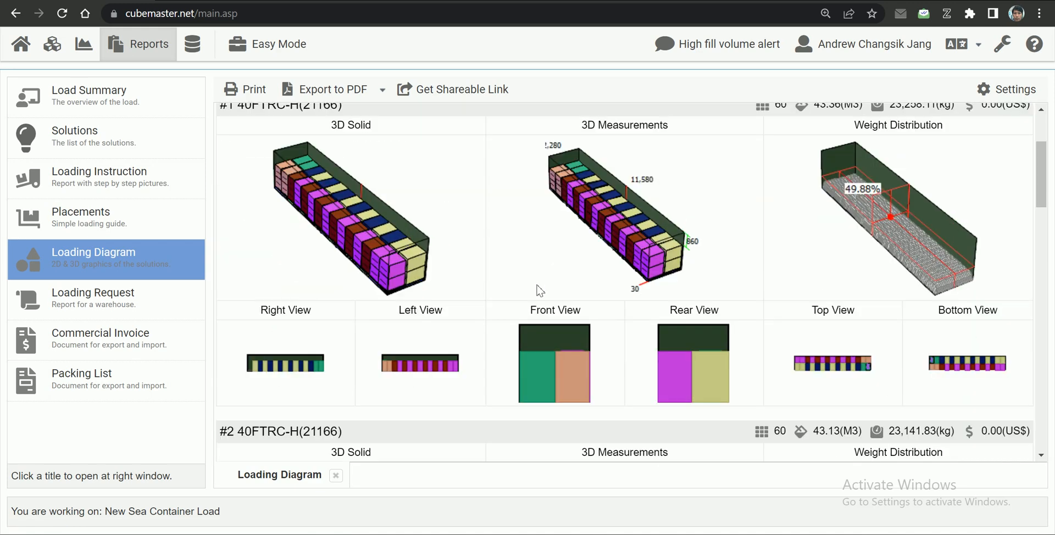
{"action": "scroll", "coordinate": [540, 292], "scroll_direction": "up", "scroll_amount": 3}
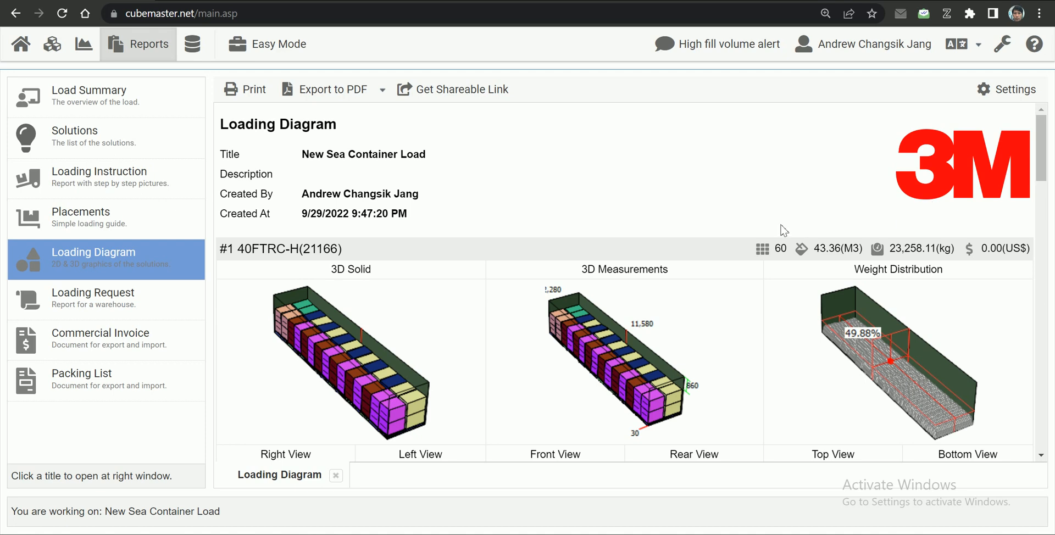
{"action": "scroll", "coordinate": [753, 291], "scroll_direction": "down", "scroll_amount": 15}
{"action": "scroll", "coordinate": [750, 284], "scroll_direction": "up", "scroll_amount": 15}
{"action": "scroll", "coordinate": [749, 284], "scroll_direction": "up", "scroll_amount": 2}
Return to the load's results and start saving the load with the title My Sea Container Load.
{"action": "left_click", "coordinate": [52, 46]}
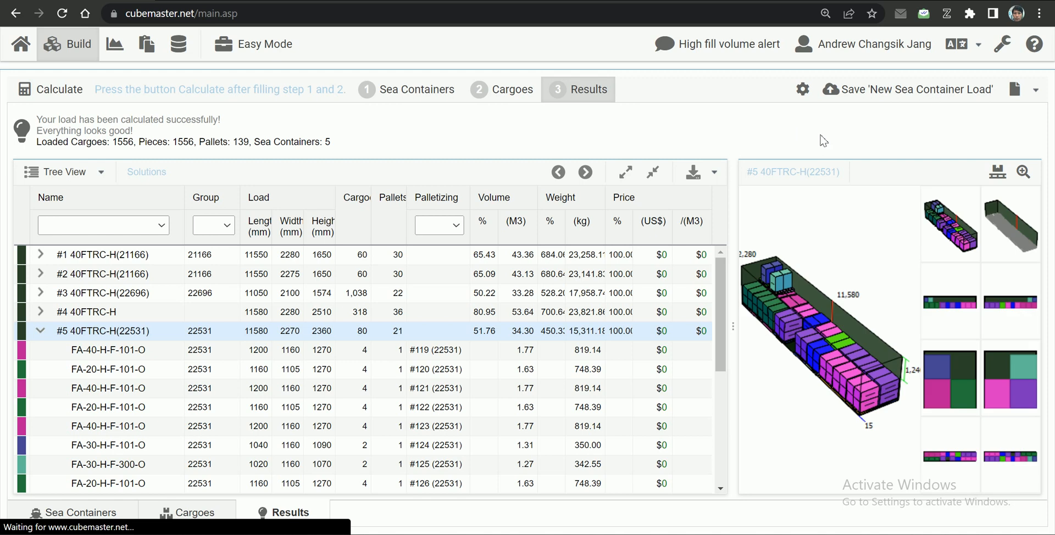
{"action": "left_click", "coordinate": [891, 96]}
{"action": "left_click", "coordinate": [625, 195]}
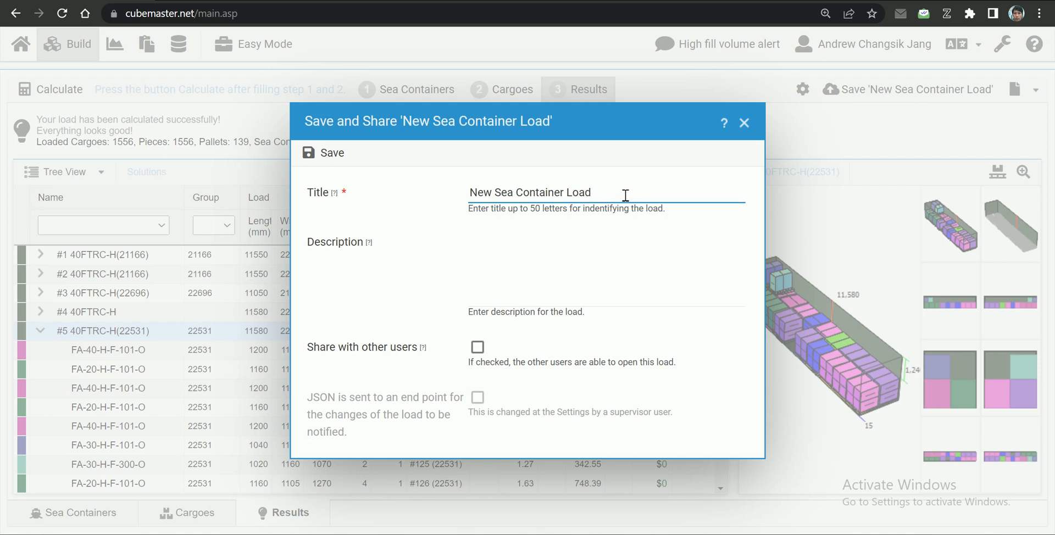
{"action": "type", "text": "My"}
{"action": "key", "text": "Delete"}
{"action": "key", "text": "Delete"}
{"action": "key", "text": "Delete"}
{"action": "key", "text": "Delete"}
{"action": "key", "text": "Delete"}
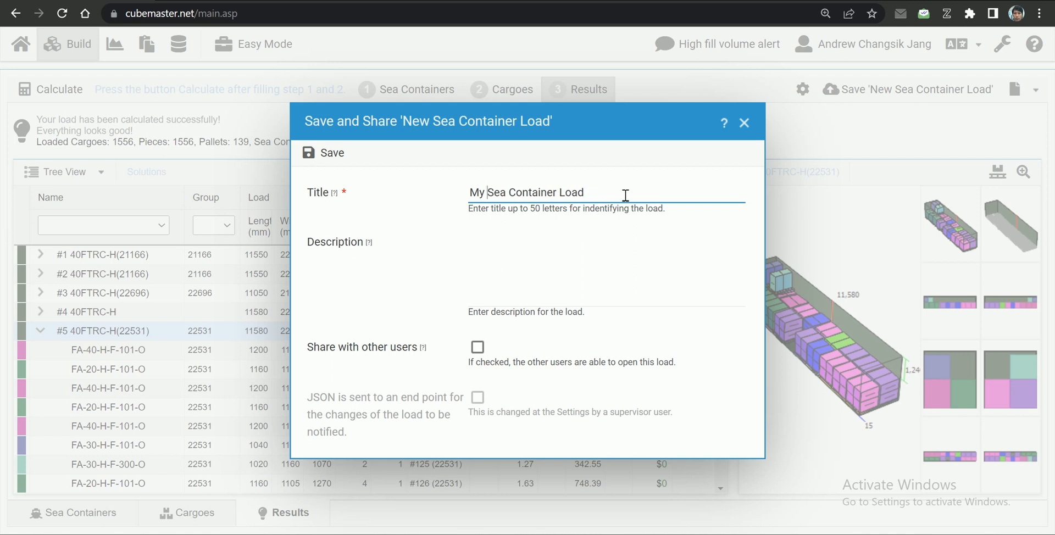
Enter the description Demo of CubeMaster Online, share the load with other users and save it.
{"action": "key", "text": "Tab"}
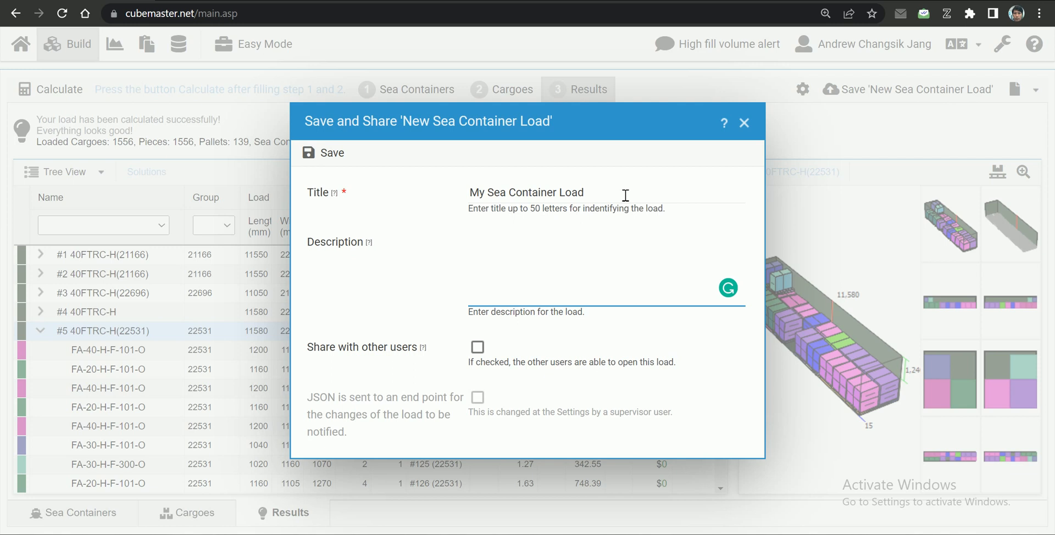
{"action": "type", "text": "Demo of CubeMaster Online"}
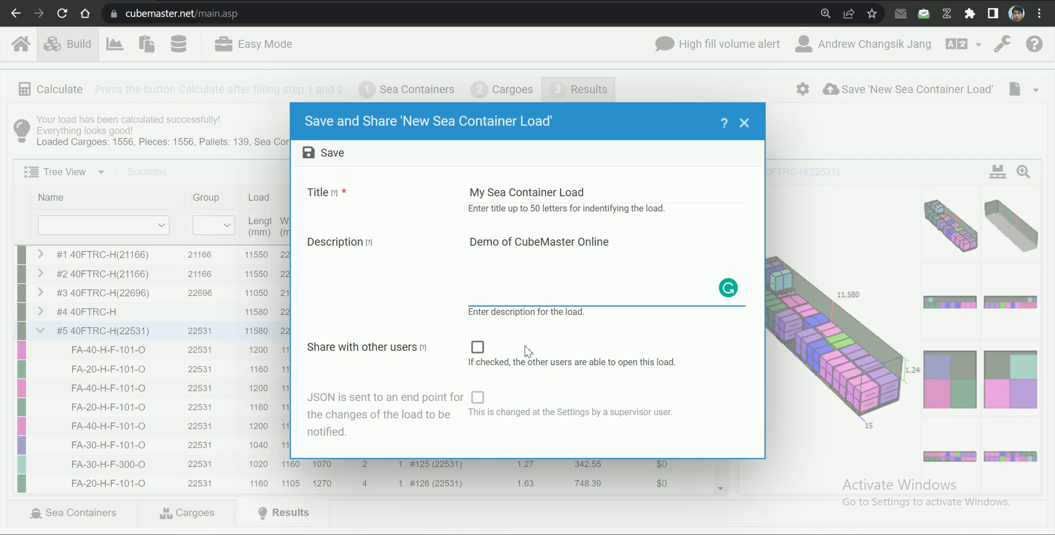
{"action": "left_click", "coordinate": [478, 348]}
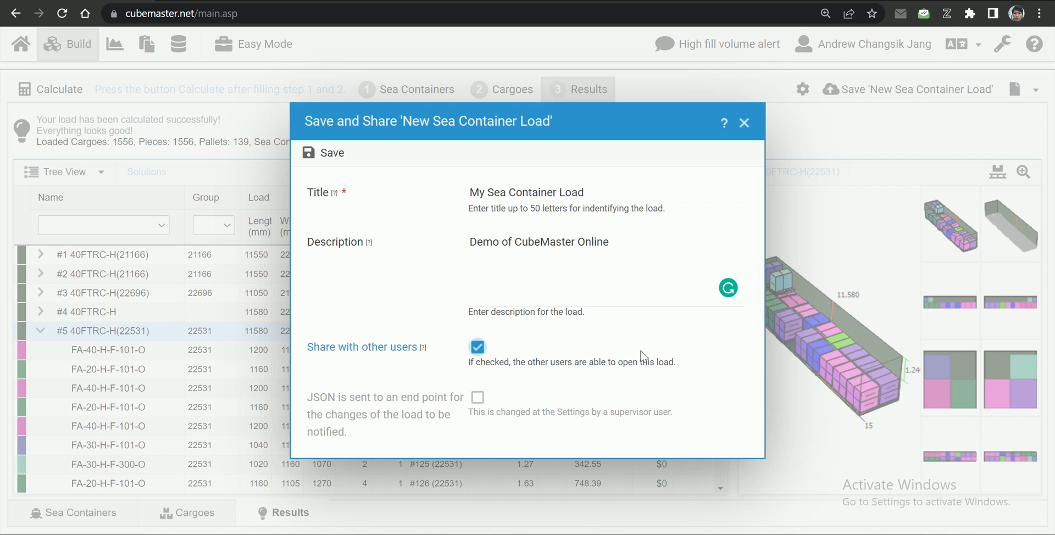
{"action": "left_click", "coordinate": [317, 159]}
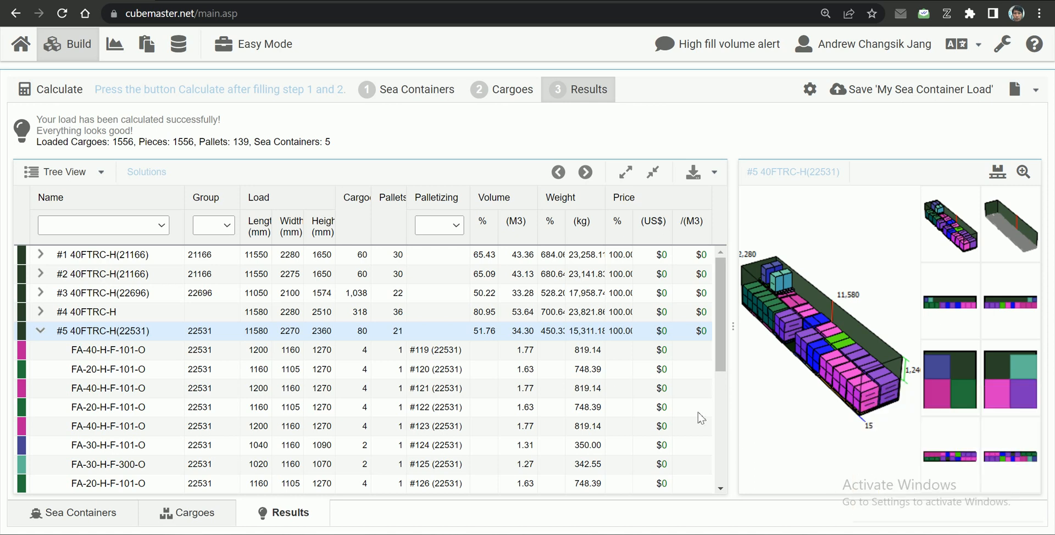
Reopen My Sea Container Load from the recently saved loads and look through its sea containers, cargoes and results.
{"action": "left_click", "coordinate": [21, 50]}
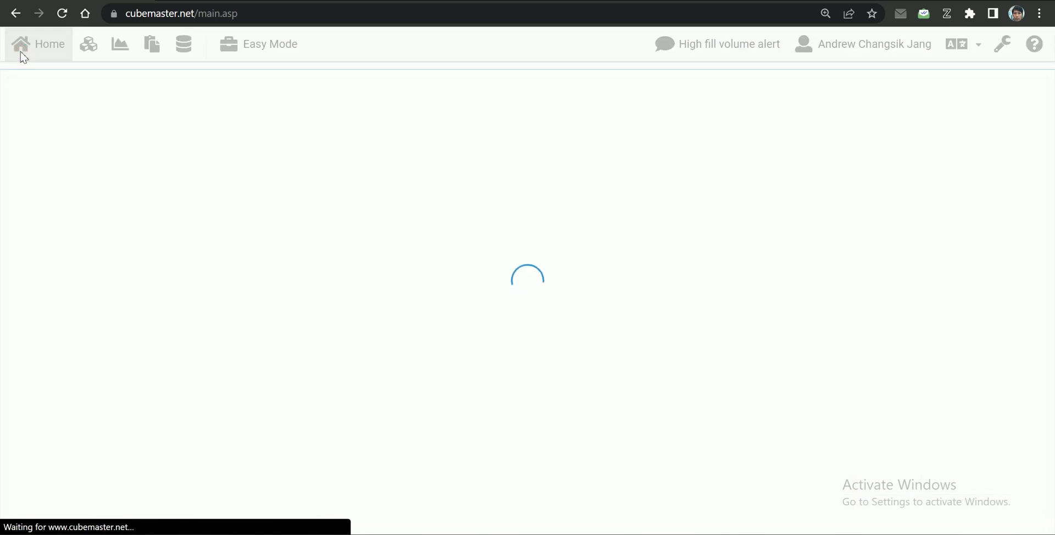
{"action": "left_click", "coordinate": [137, 100]}
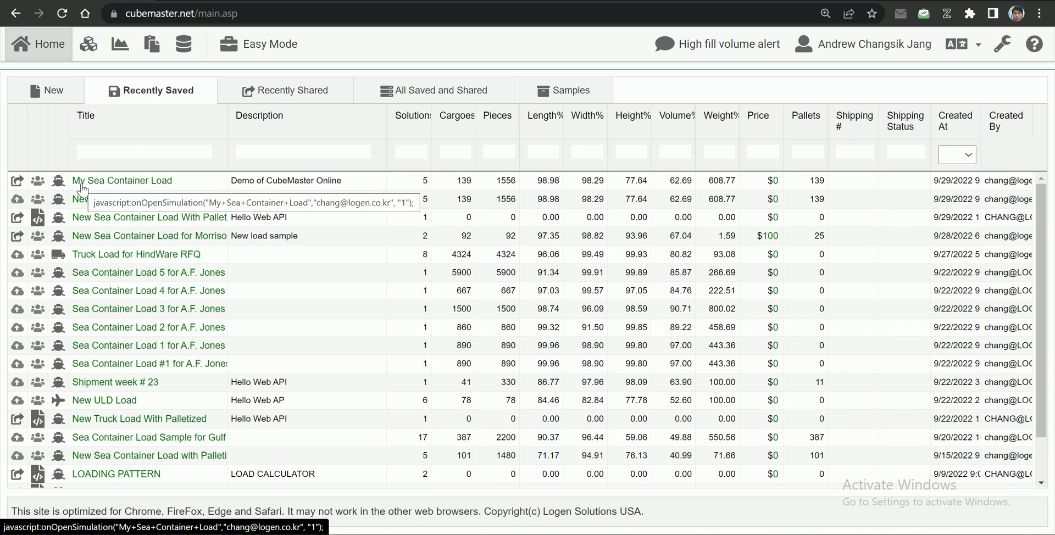
{"action": "left_click", "coordinate": [109, 187]}
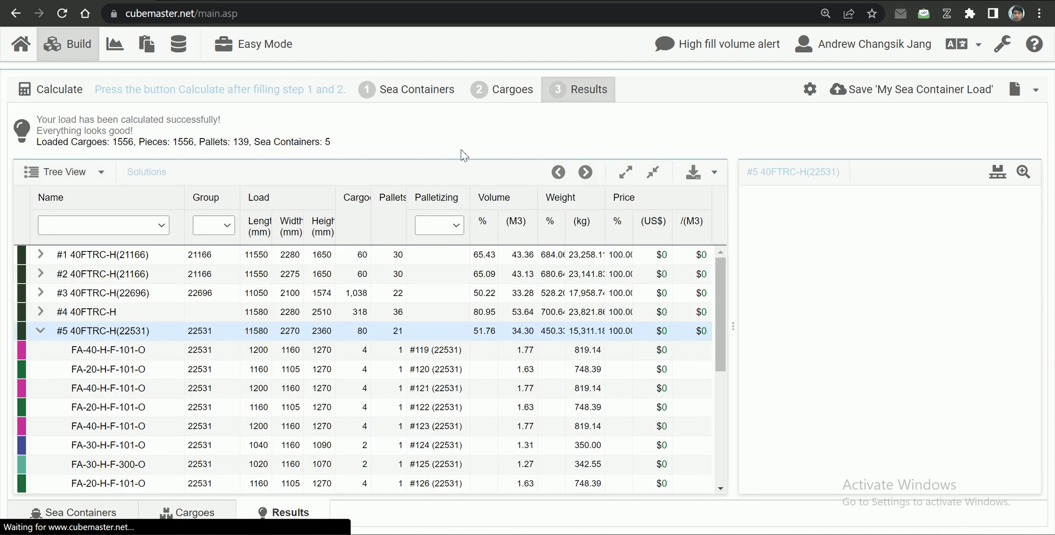
{"action": "left_click", "coordinate": [412, 90]}
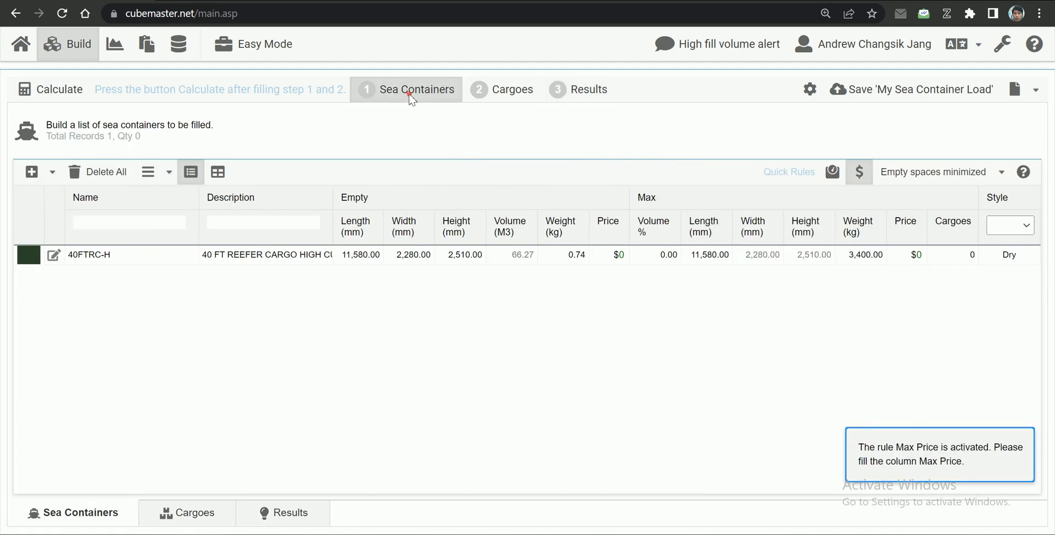
{"action": "left_click", "coordinate": [508, 91]}
{"action": "left_click", "coordinate": [574, 92]}
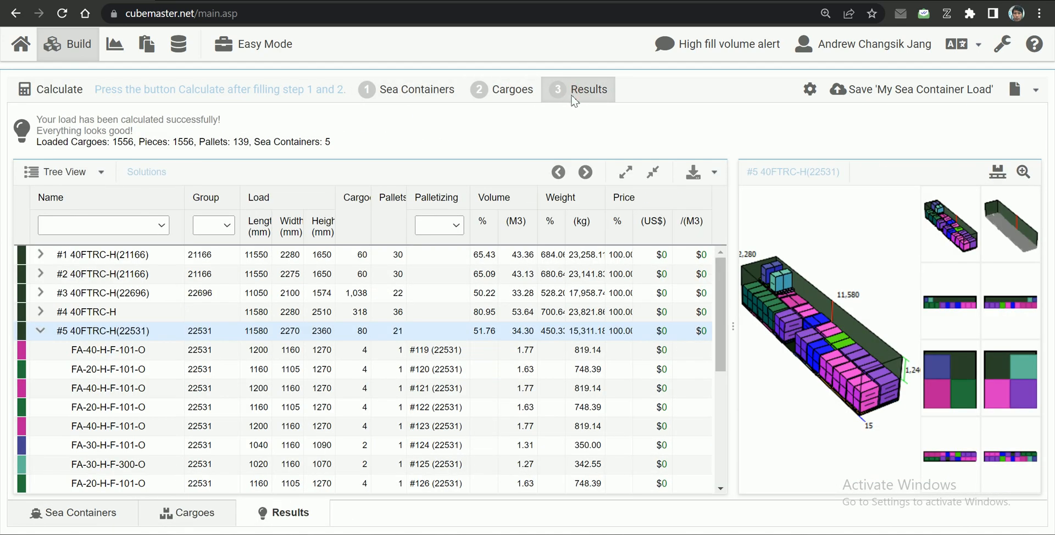
Review the recently shared loads on the home page and return to the recently saved loads.
{"action": "left_click", "coordinate": [27, 53]}
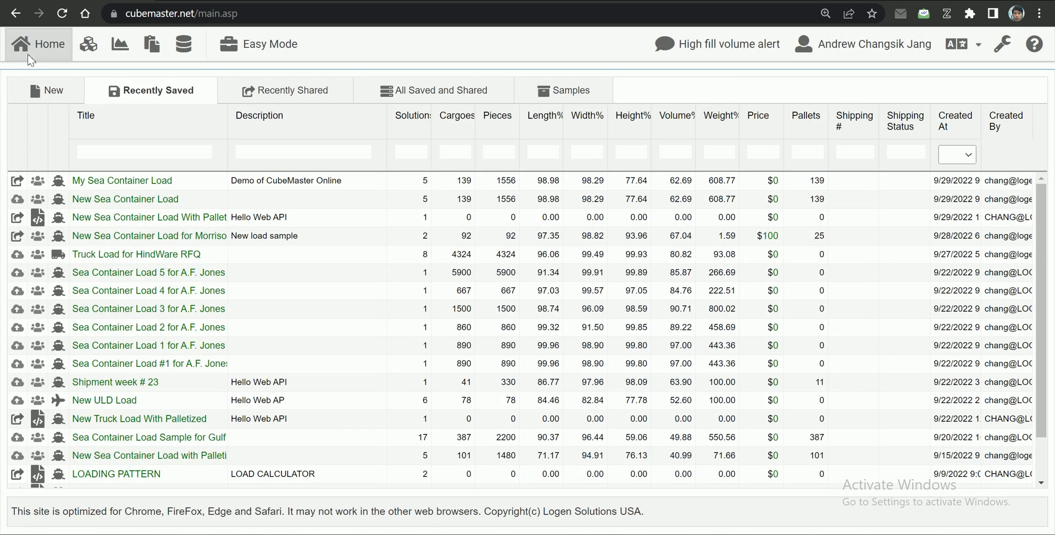
{"action": "left_click", "coordinate": [284, 101]}
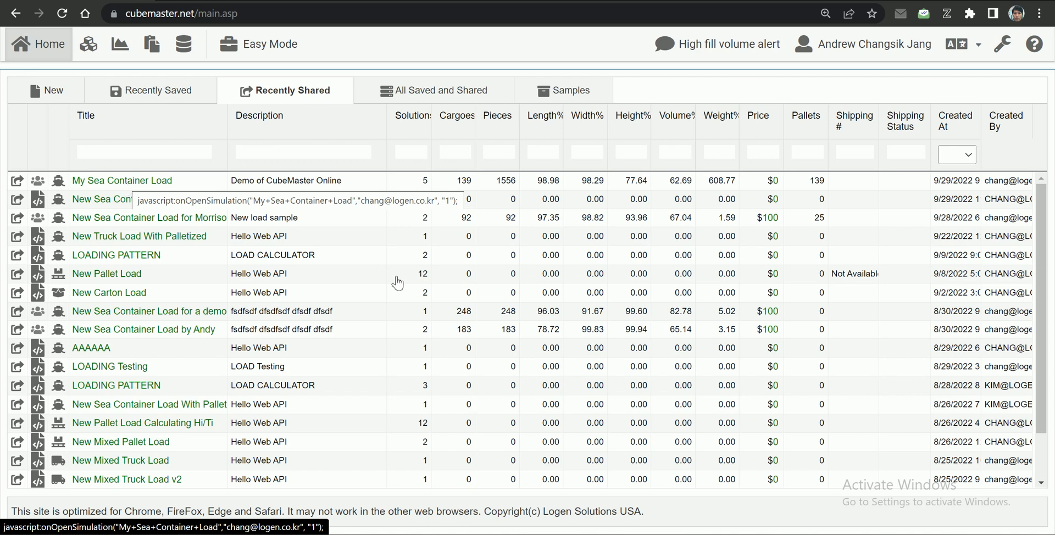
{"action": "scroll", "coordinate": [396, 285], "scroll_direction": "down", "scroll_amount": 1}
{"action": "scroll", "coordinate": [398, 284], "scroll_direction": "up", "scroll_amount": 1}
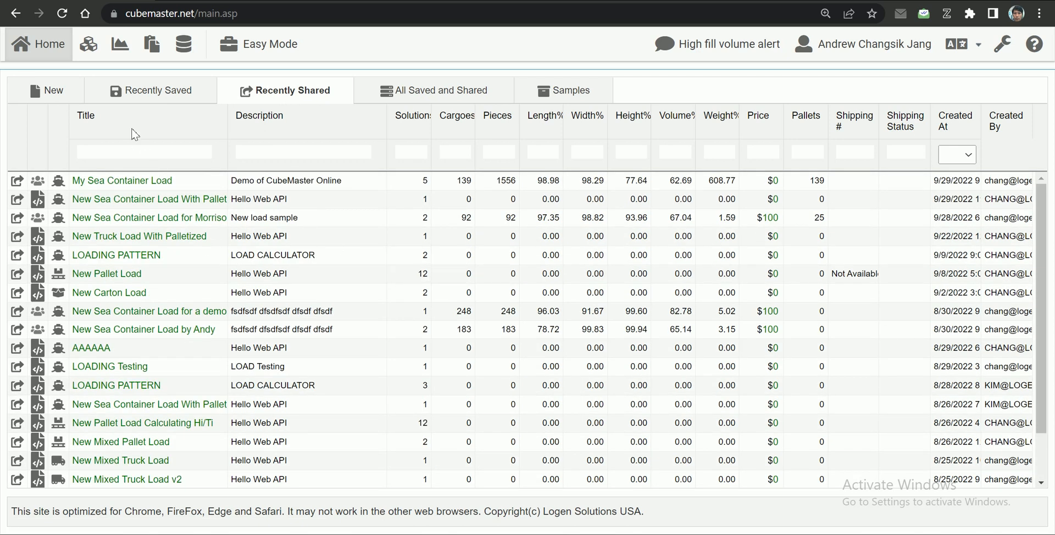
{"action": "left_click", "coordinate": [136, 99]}
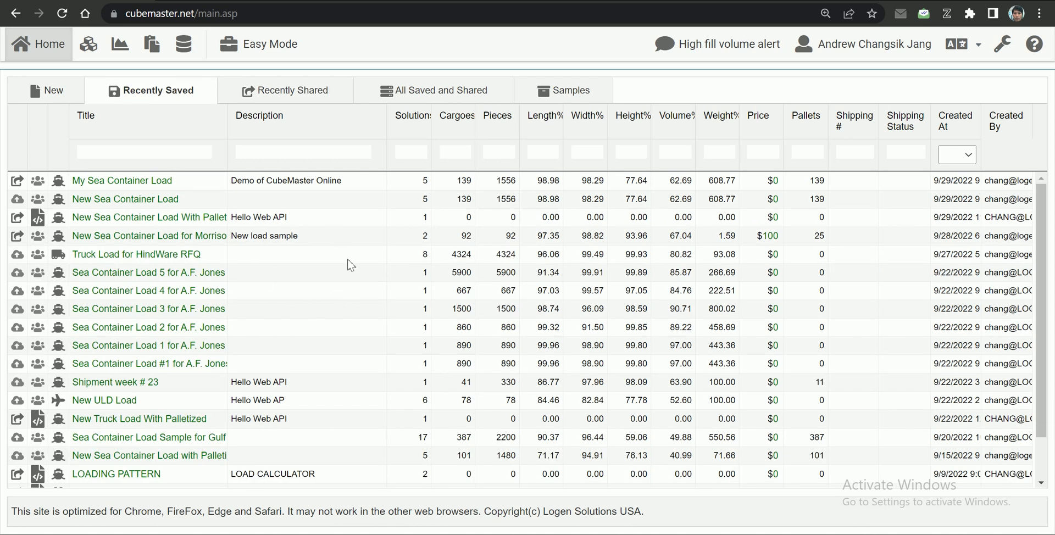
Sort the recently saved loads in turn by title, description, solutions, cargoes and finally creation date.
{"action": "left_click", "coordinate": [113, 119]}
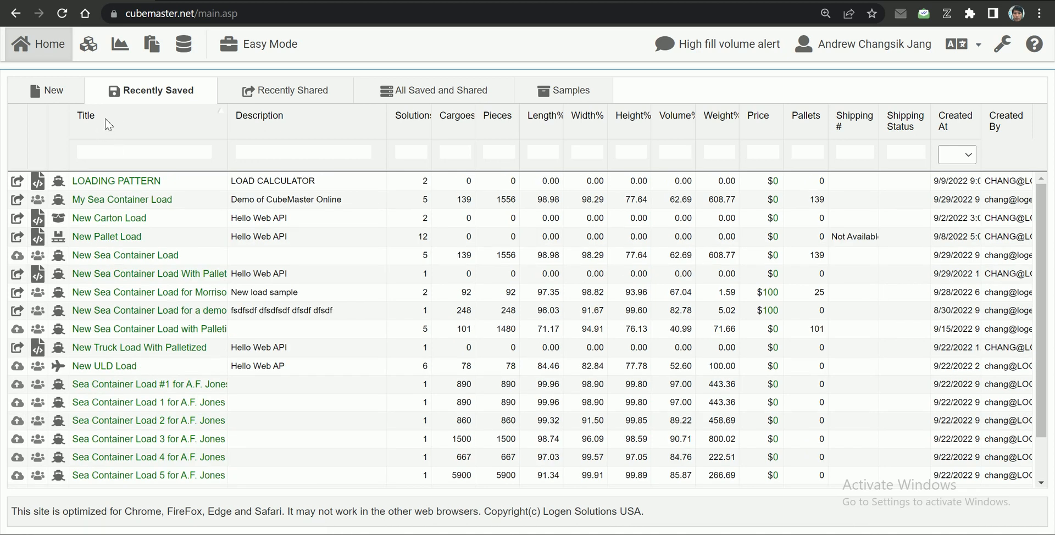
{"action": "left_click", "coordinate": [106, 119]}
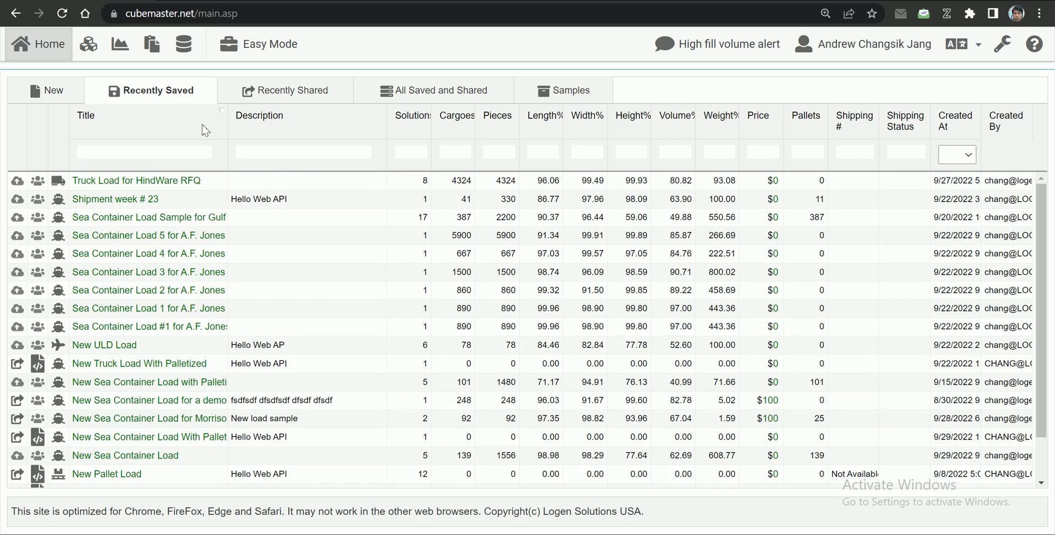
{"action": "left_click", "coordinate": [266, 121]}
{"action": "left_click", "coordinate": [291, 120]}
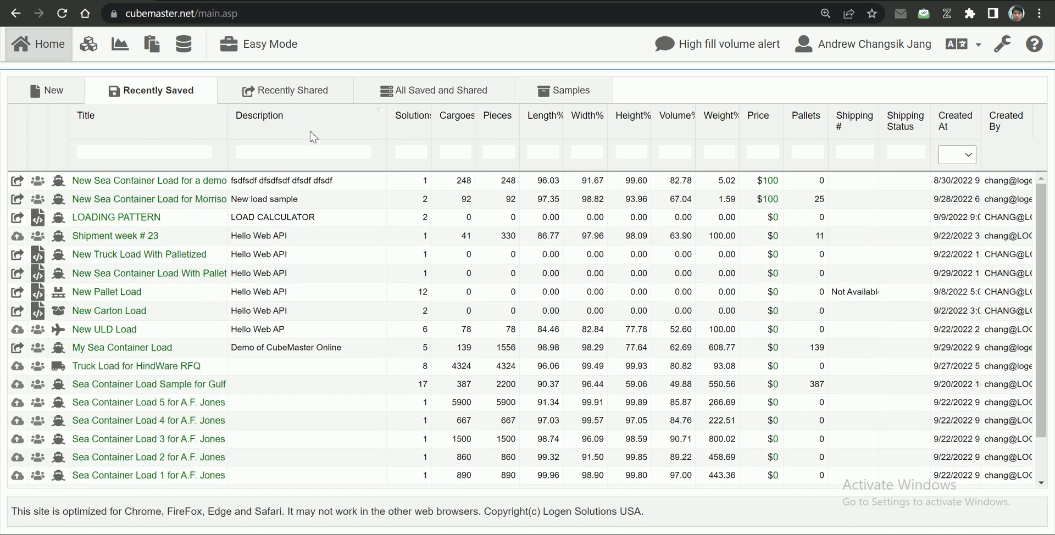
{"action": "left_click", "coordinate": [407, 128]}
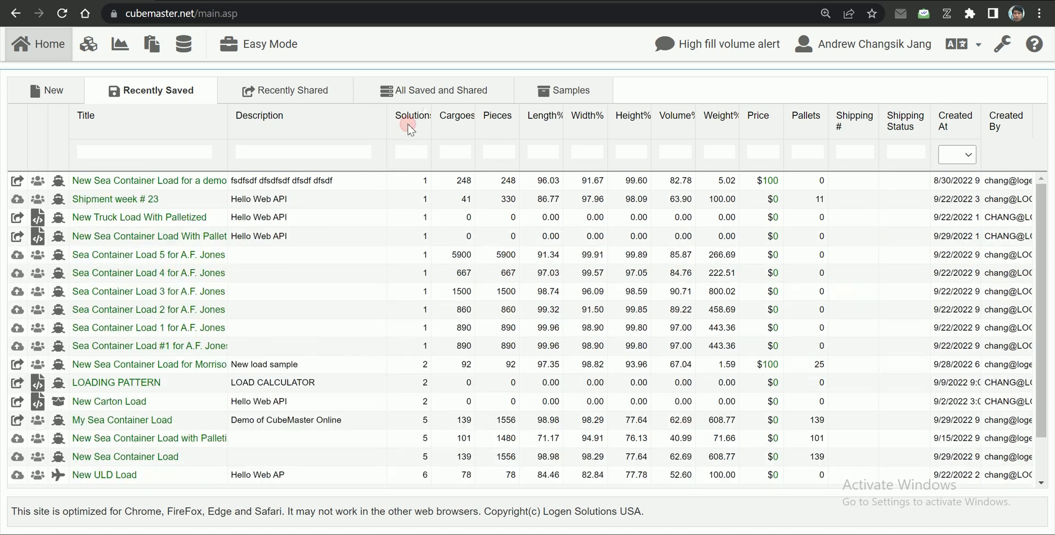
{"action": "left_click", "coordinate": [449, 126]}
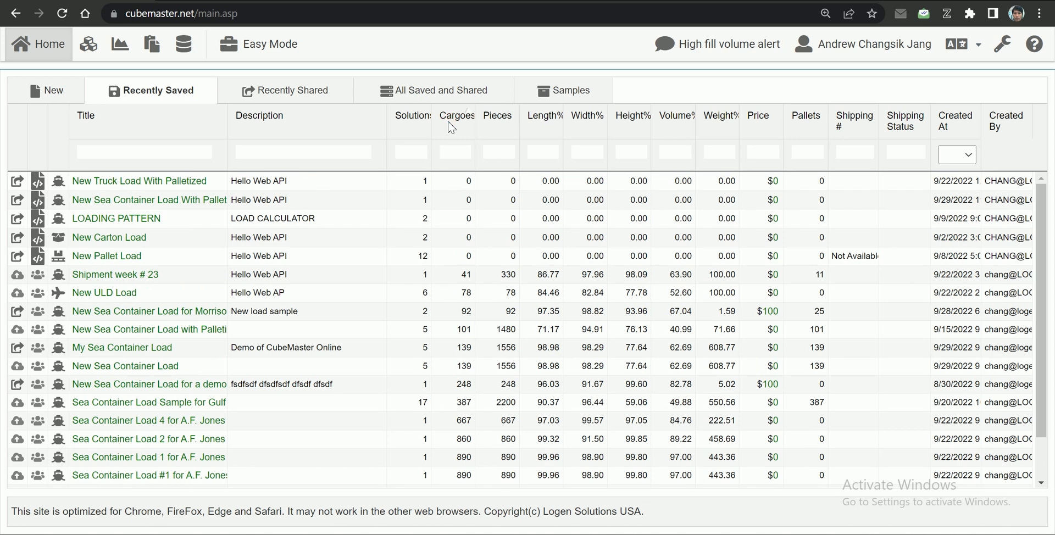
{"action": "left_click", "coordinate": [951, 127]}
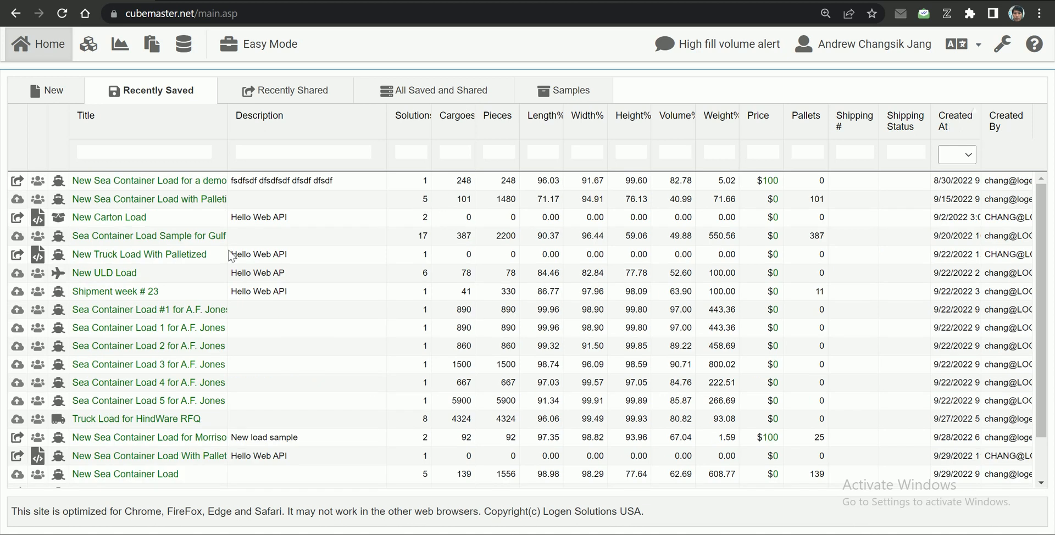
Filter the recently saved loads by the title text Truck and clear the filter again.
{"action": "left_click", "coordinate": [116, 153]}
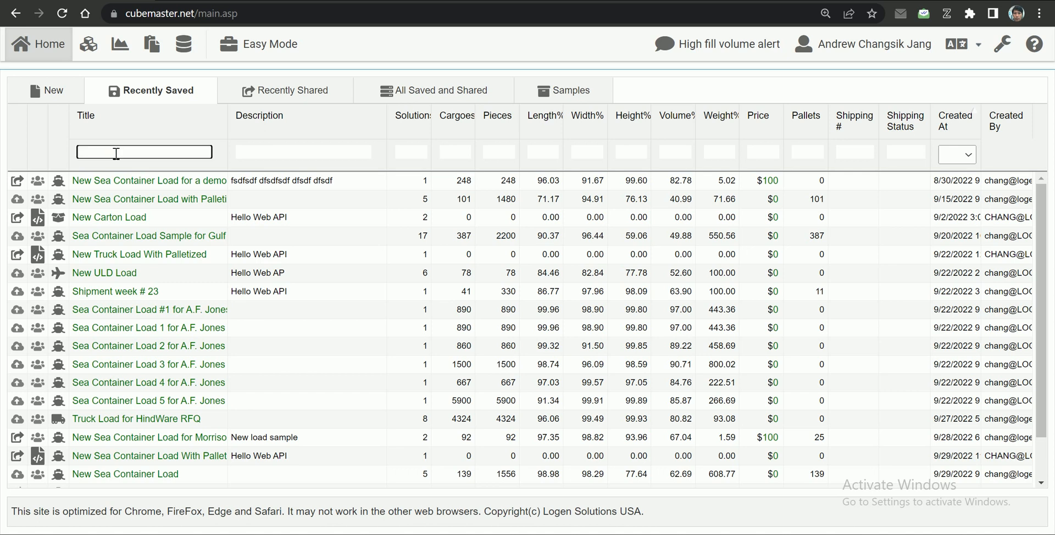
{"action": "type", "text": "Truck"}
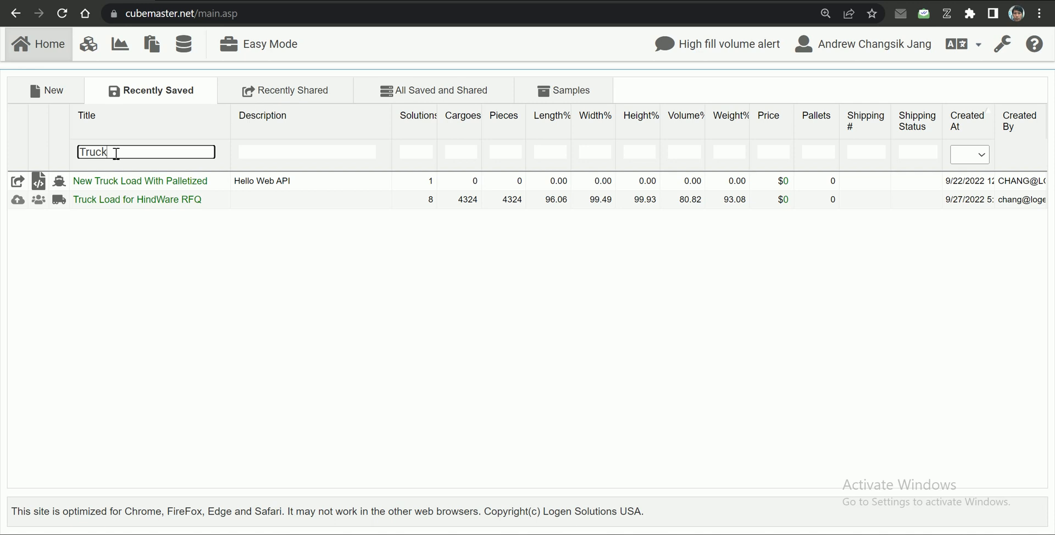
{"action": "key", "text": "BackSpace"}
{"action": "key", "text": "BackSpace"}
{"action": "key", "text": "BackSpace"}
{"action": "key", "text": "BackSpace"}
{"action": "key", "text": "BackSpace"}
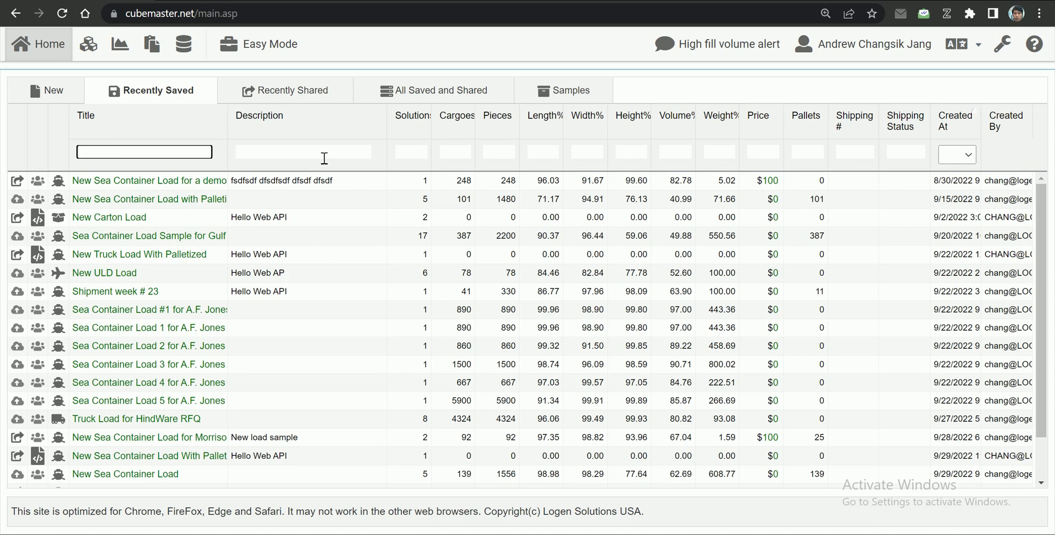
{"action": "scroll", "coordinate": [375, 328], "scroll_direction": "down", "scroll_amount": 1}
{"action": "scroll", "coordinate": [375, 329], "scroll_direction": "up", "scroll_amount": 1}
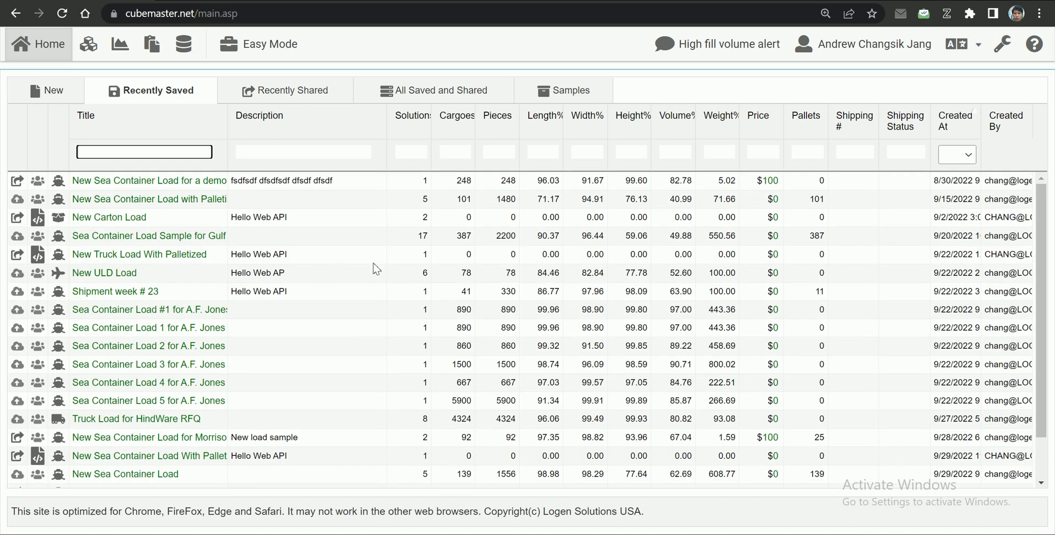